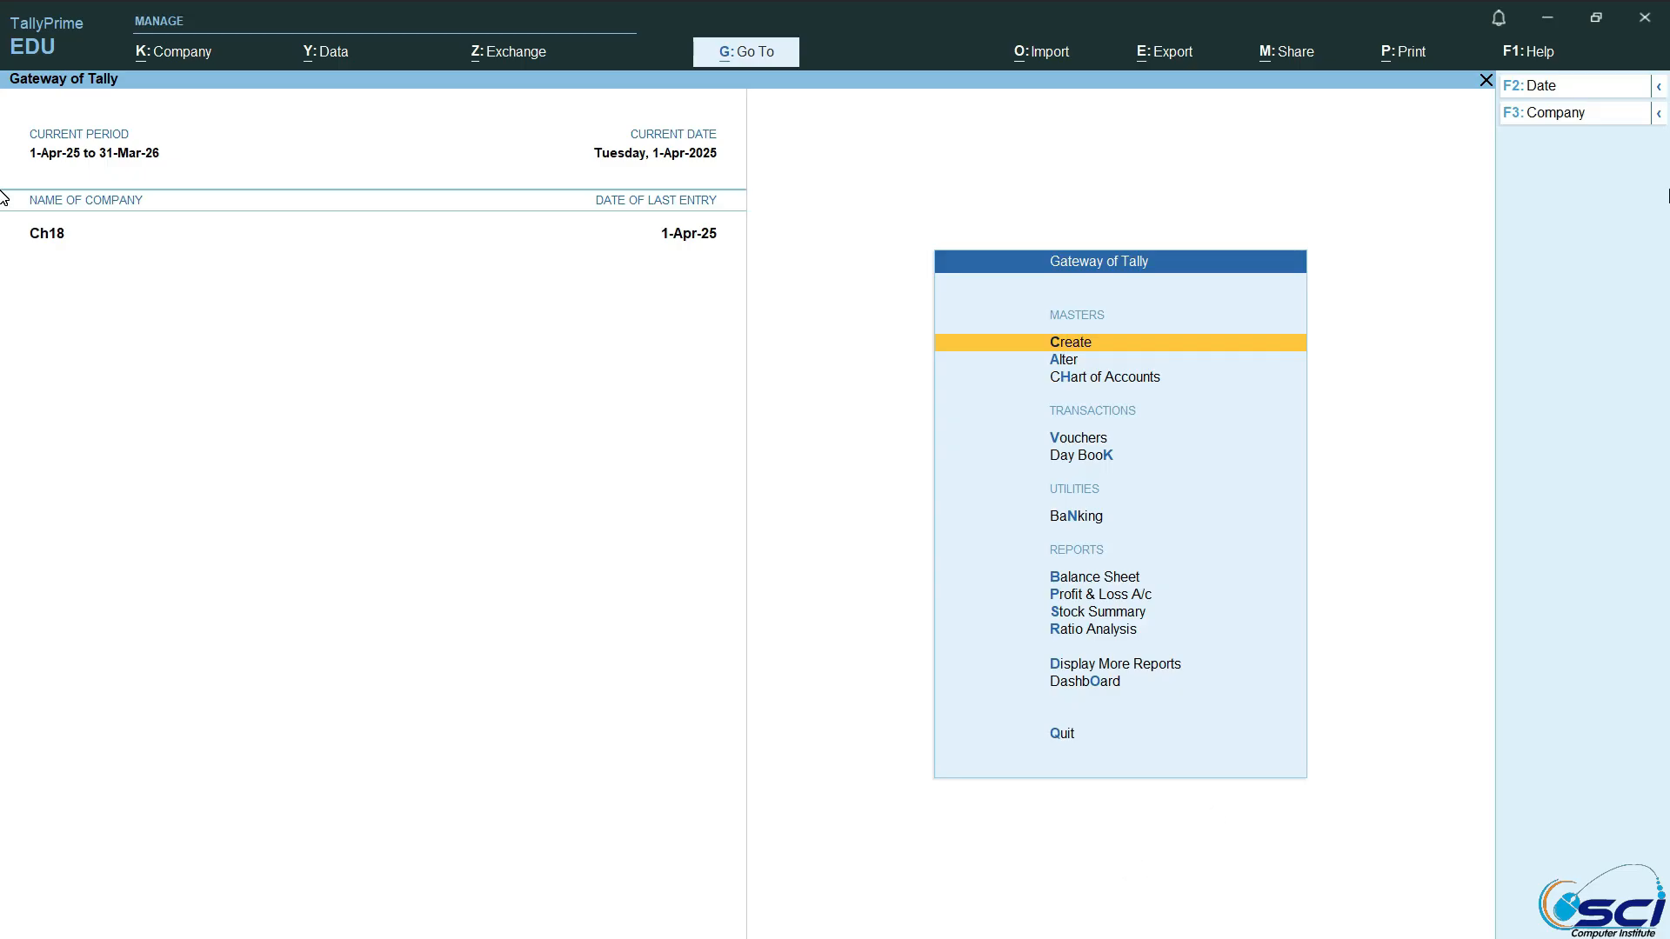
Step: Create a new company named Ch26, keeping the default mailing name and other details
{"action": "key", "text": "alt+k"}
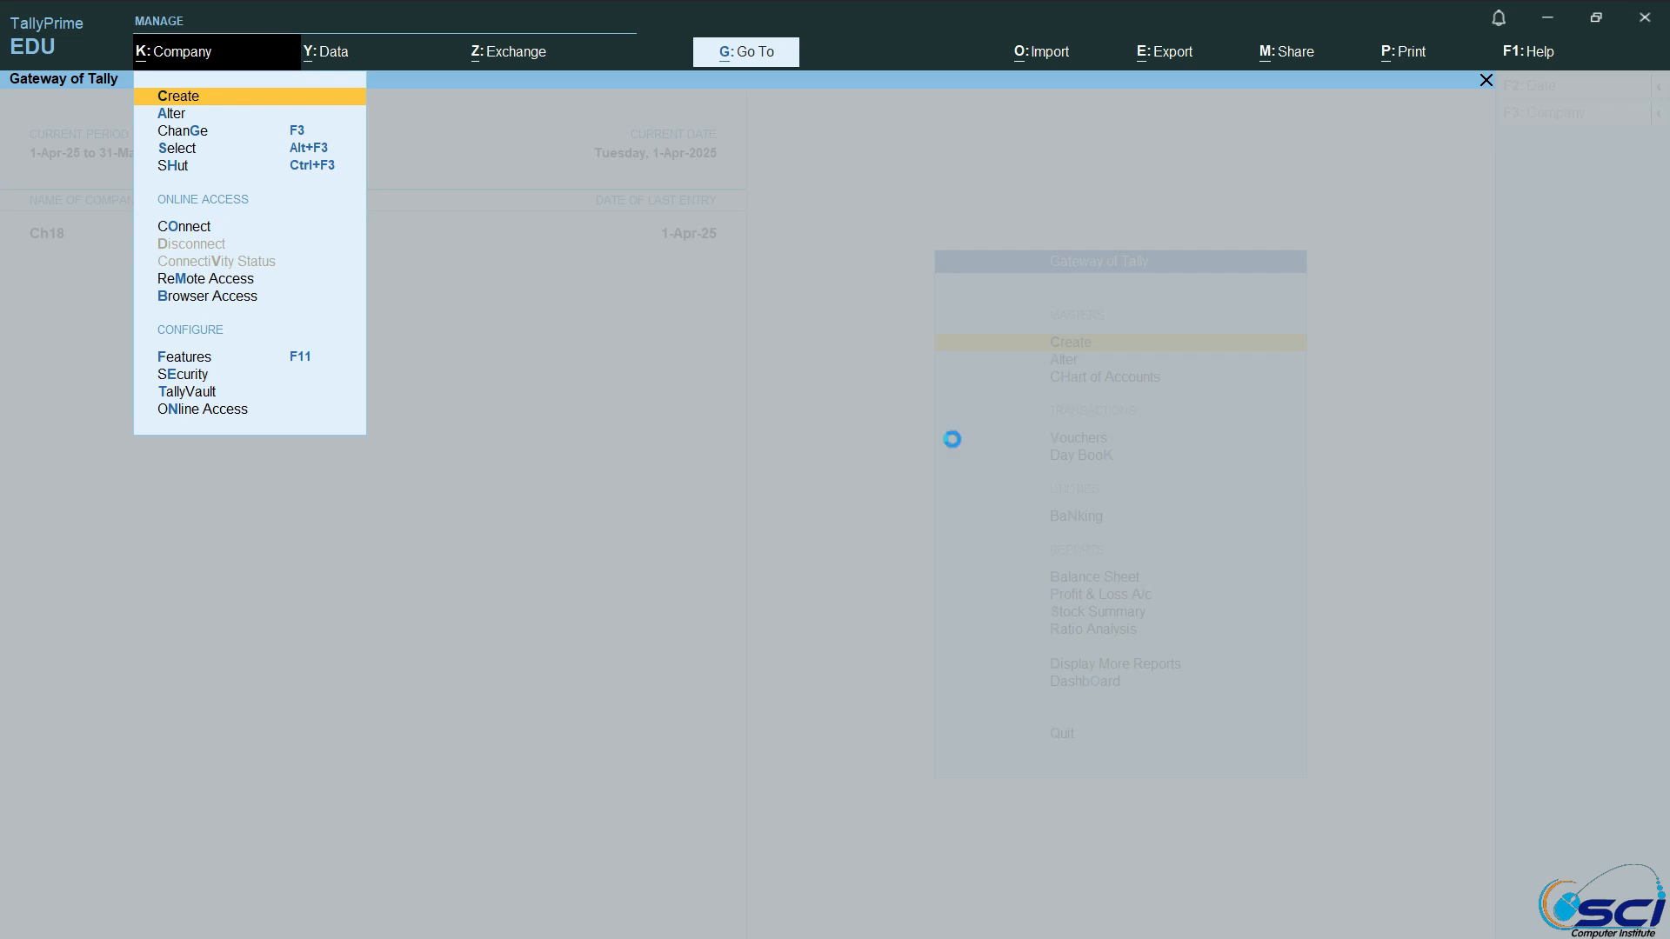
{"action": "key", "text": "Return"}
{"action": "type", "text": "Ch"}
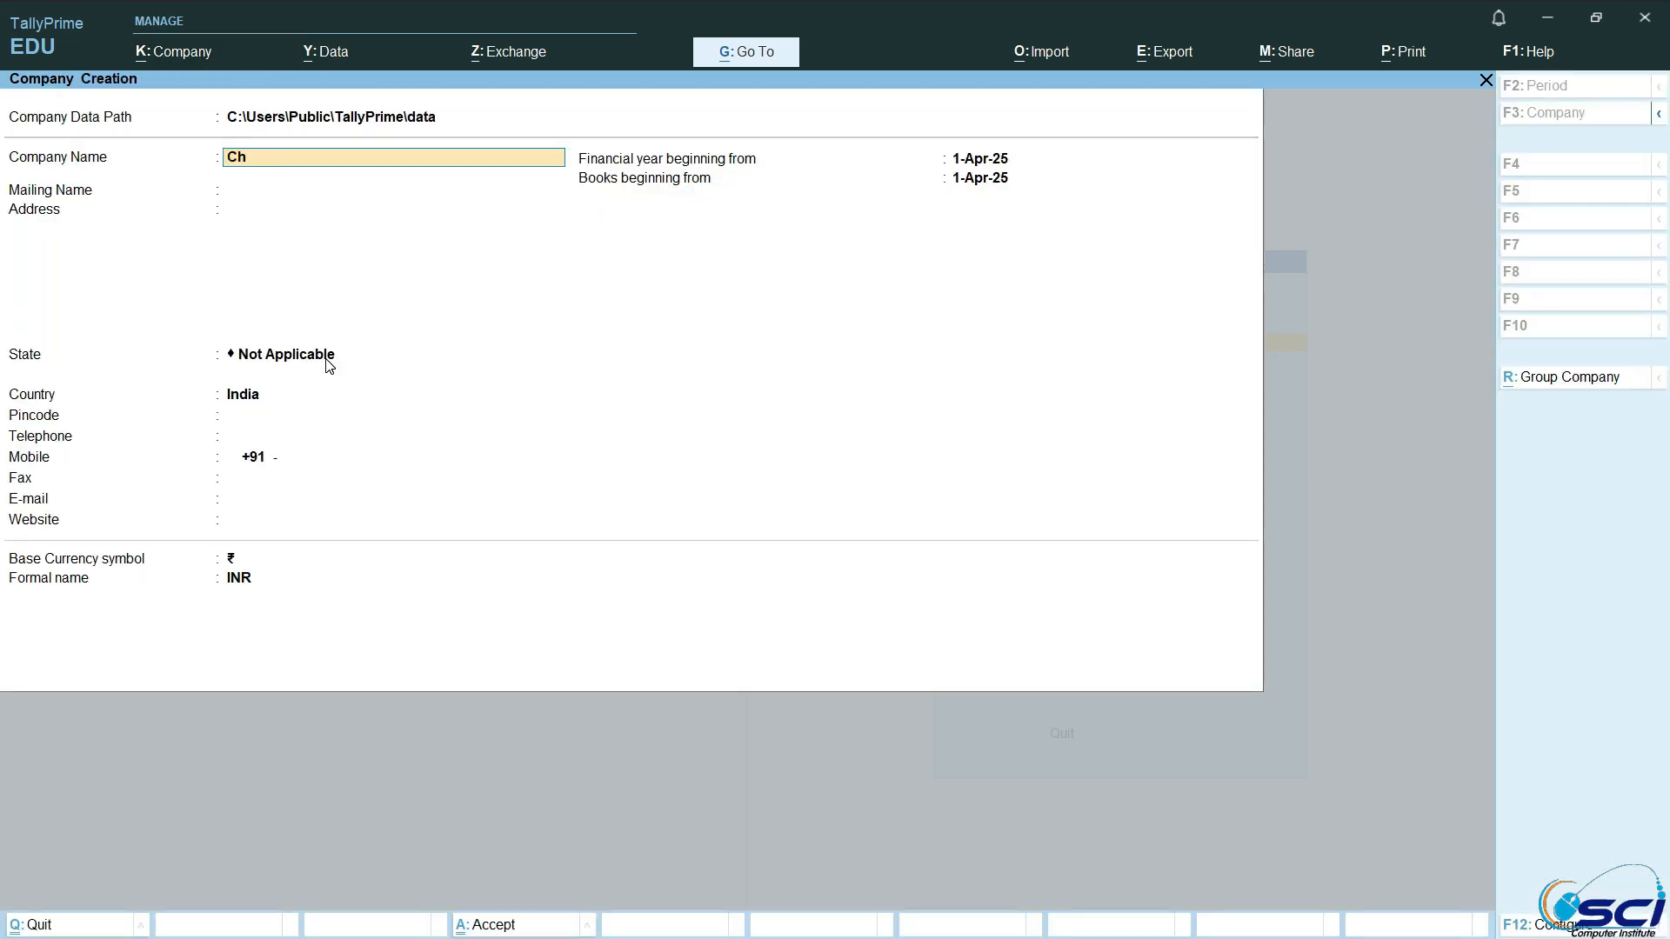
{"action": "type", "text": "26"}
{"action": "key", "text": "Return"}
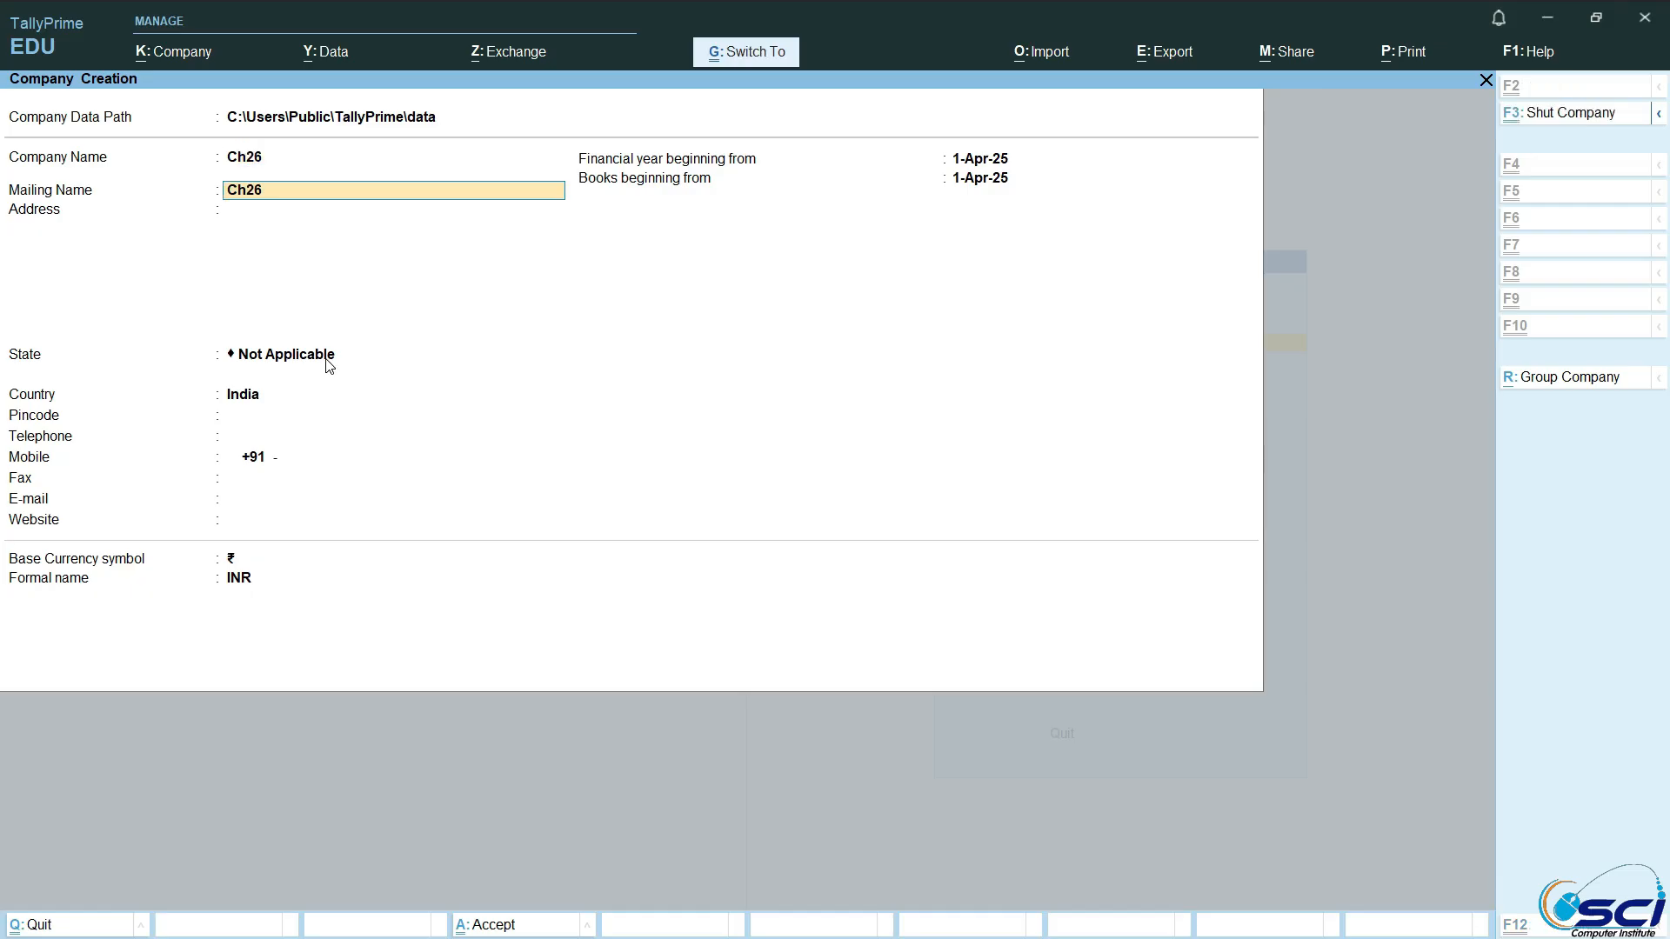
{"action": "key", "text": "ctrl+a"}
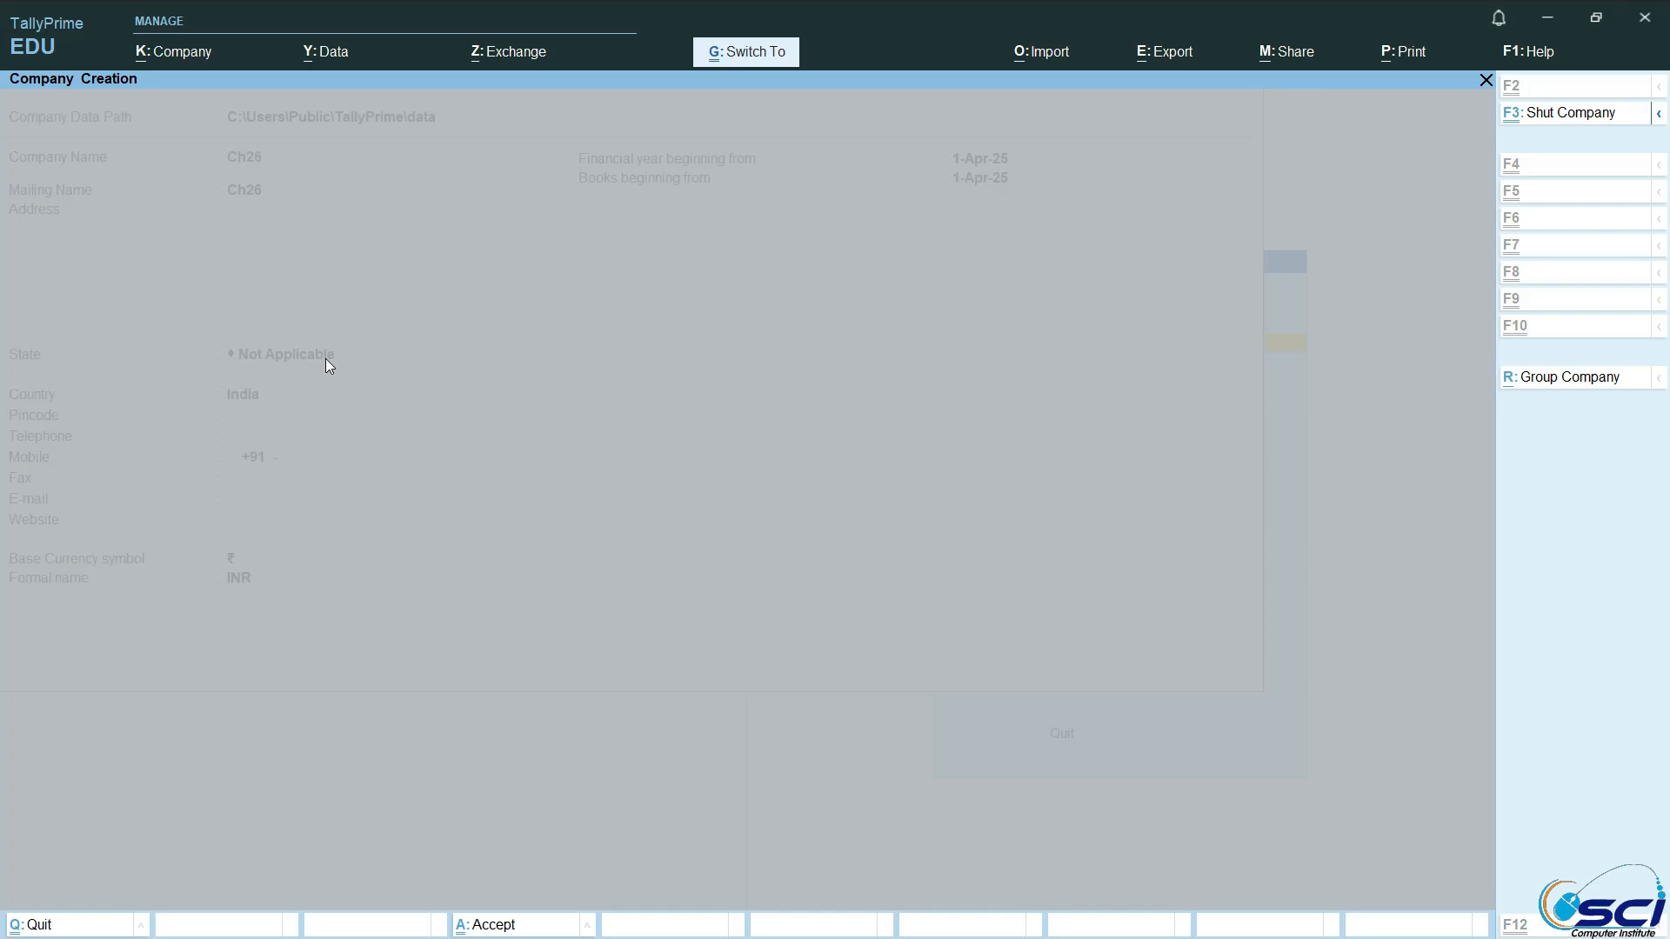
{"action": "key", "text": "ctrl+a"}
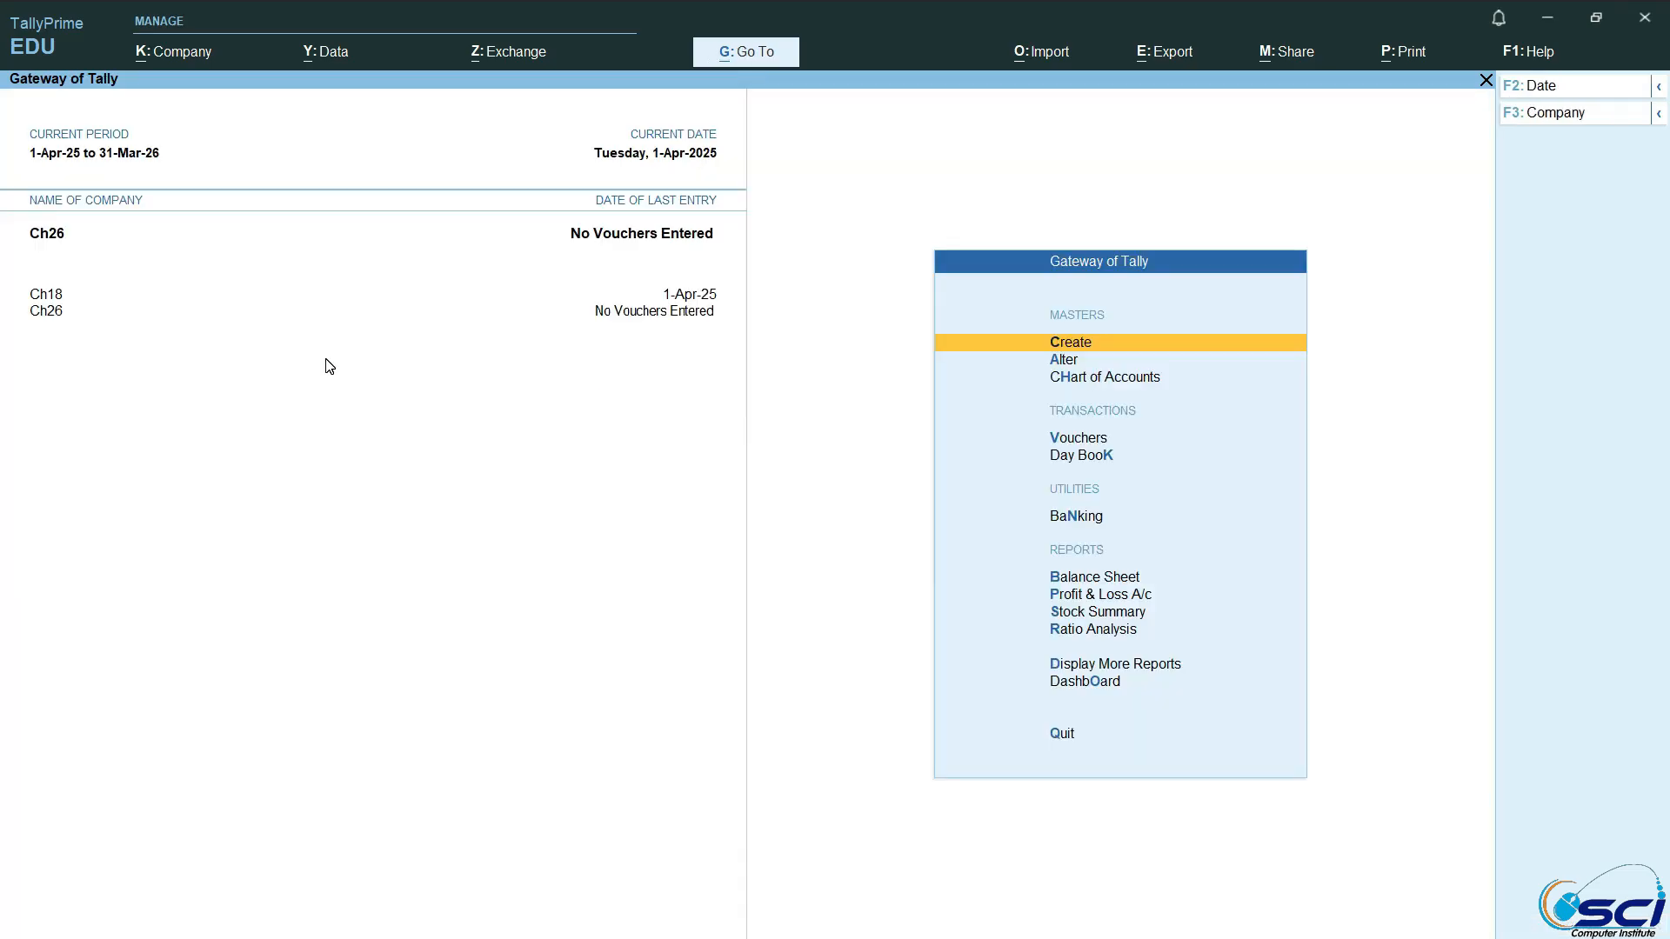
Step: Start a new Budget master from the expanded masters list, named 1-4-2045 and placed under Primary
{"action": "key", "text": "Down"}
{"action": "key", "text": "Up"}
{"action": "key", "text": "Return"}
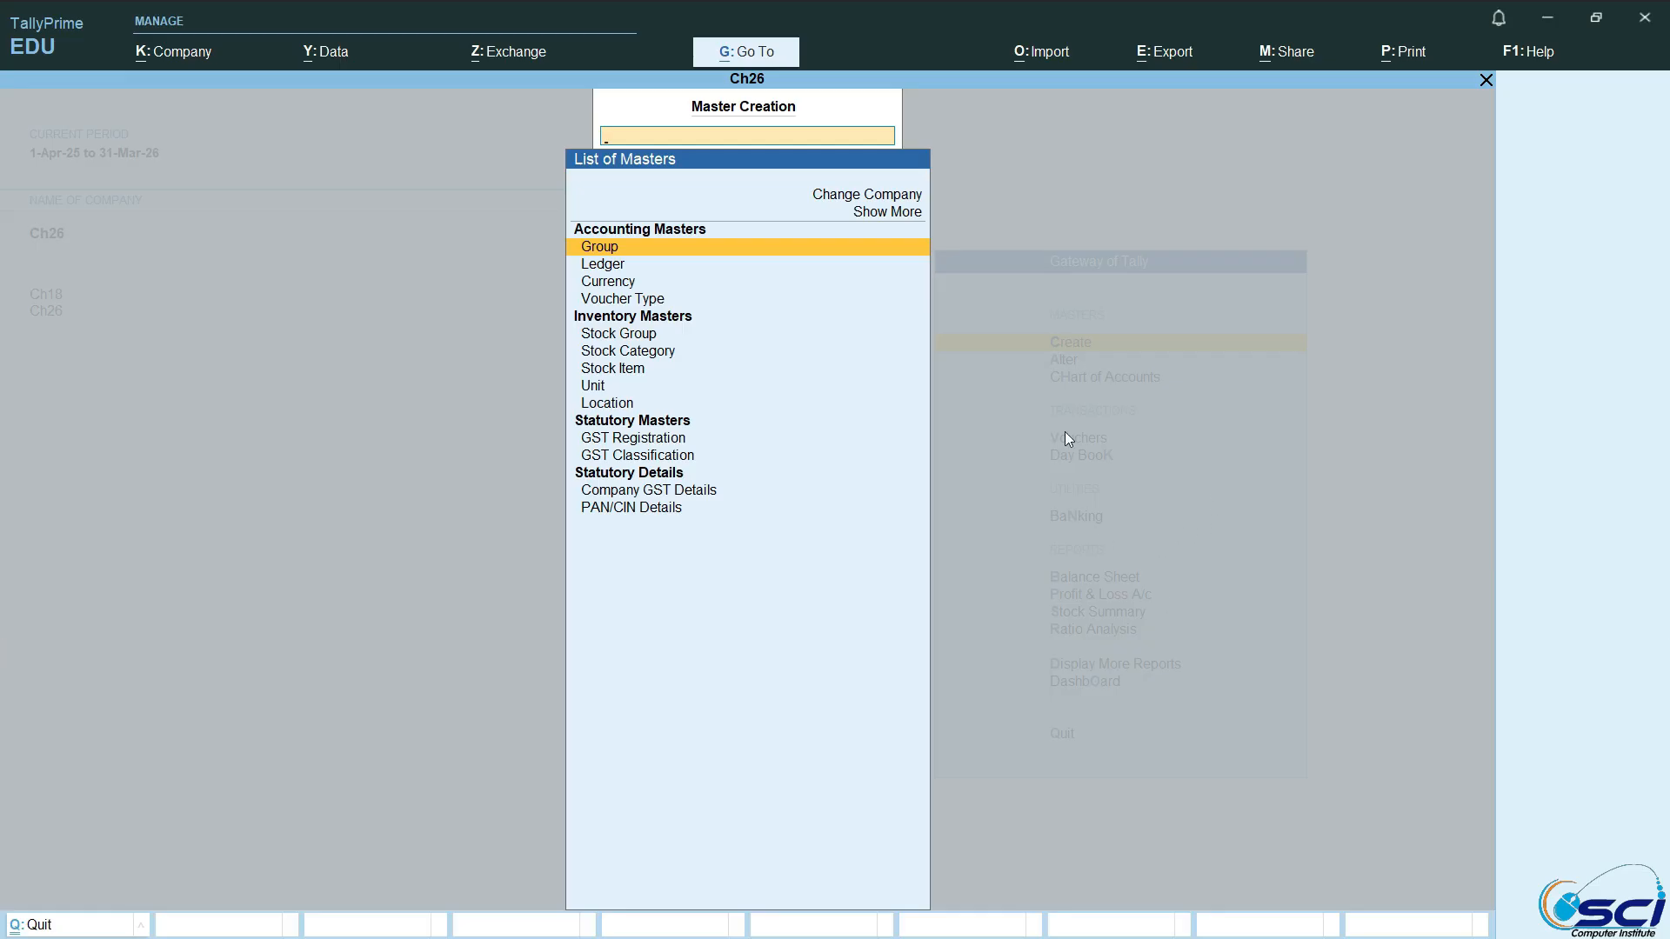
{"action": "left_click", "coordinate": [893, 213]}
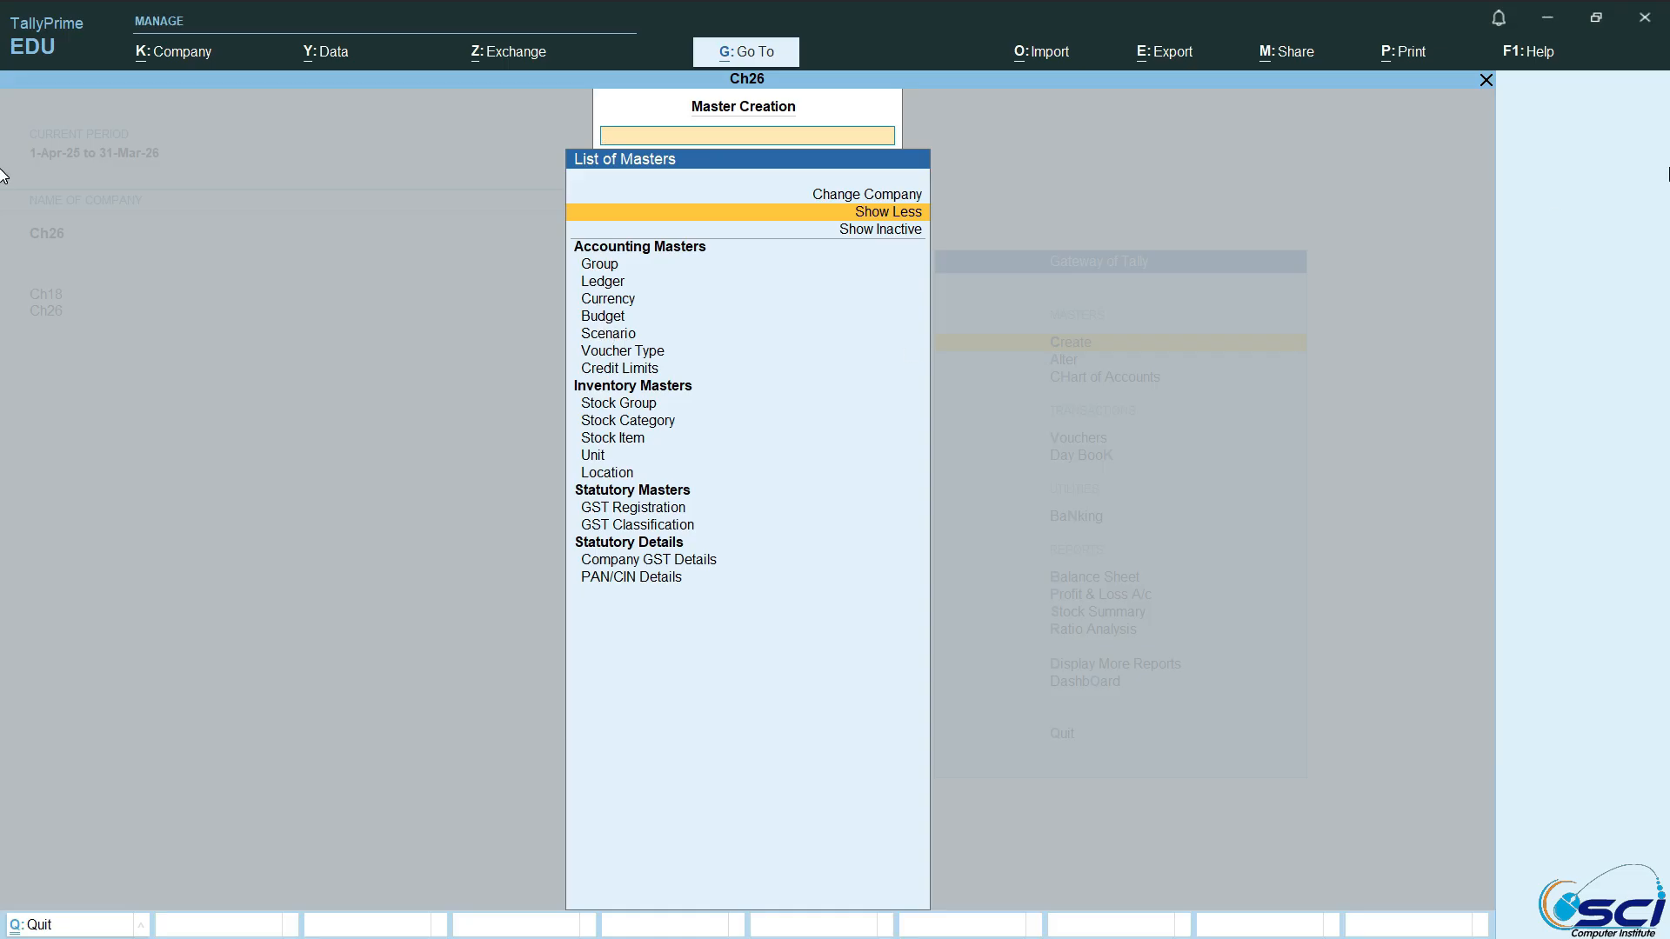
{"action": "key", "text": "Down"}
{"action": "key", "text": "Down"}
{"action": "key", "text": "Down"}
{"action": "key", "text": "Down"}
{"action": "key", "text": "Down"}
{"action": "key", "text": "Down"}
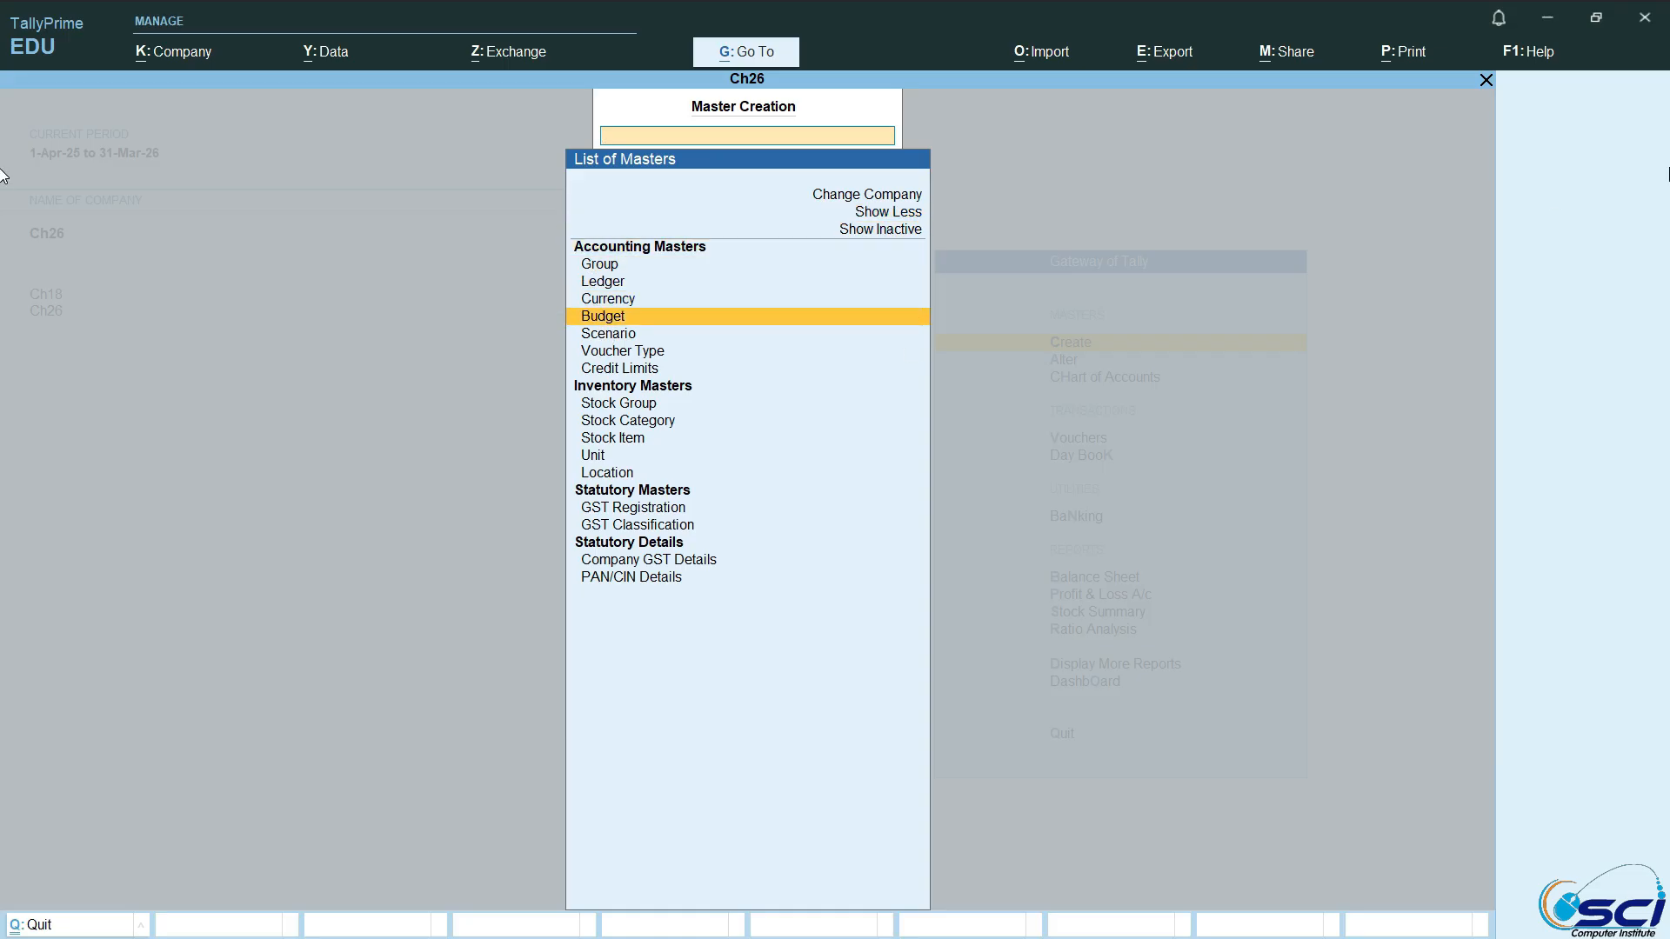
{"action": "key", "text": "Return"}
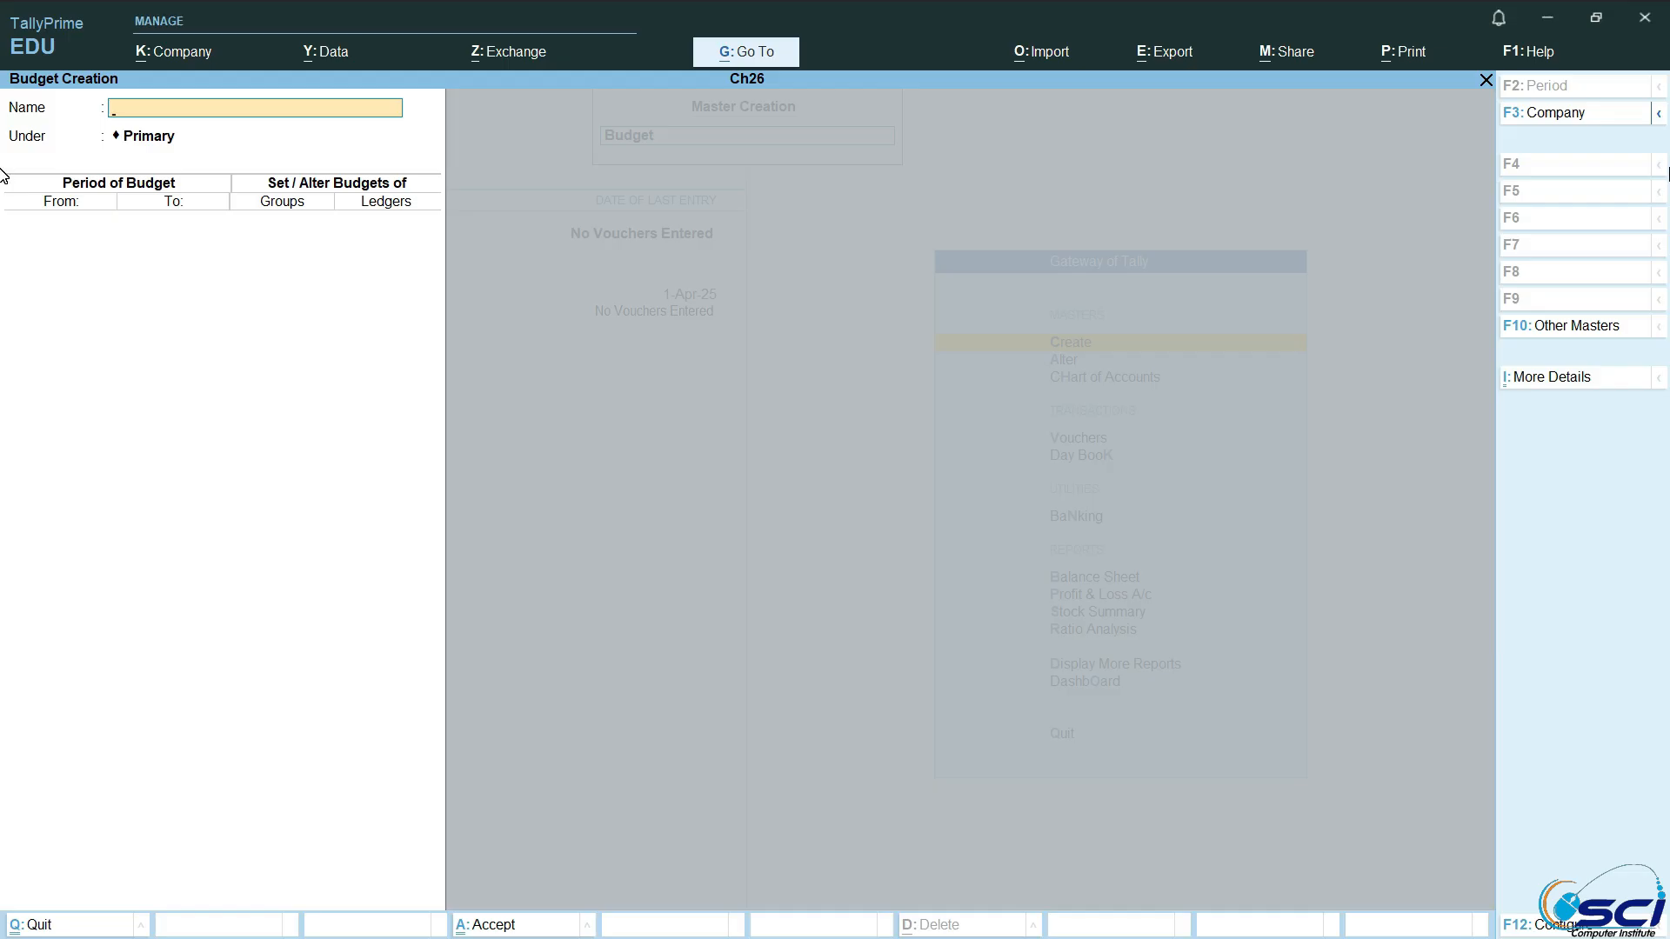
{"action": "type", "text": "1-4-20"}
{"action": "key", "text": "Return"}
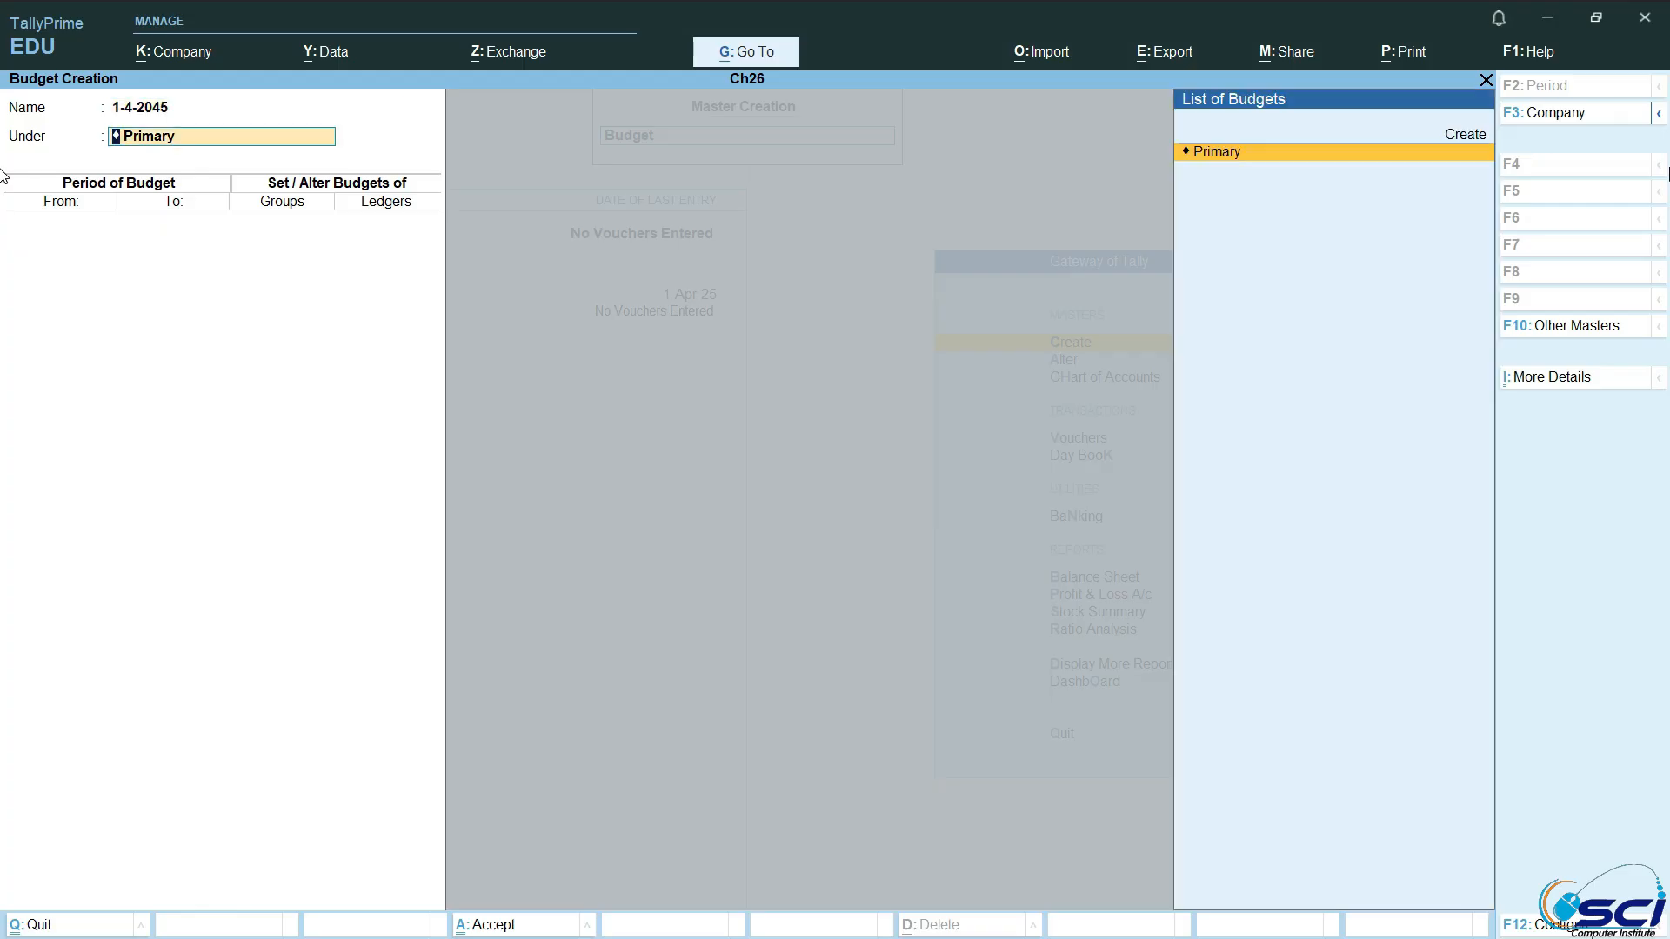
{"action": "key", "text": "Return"}
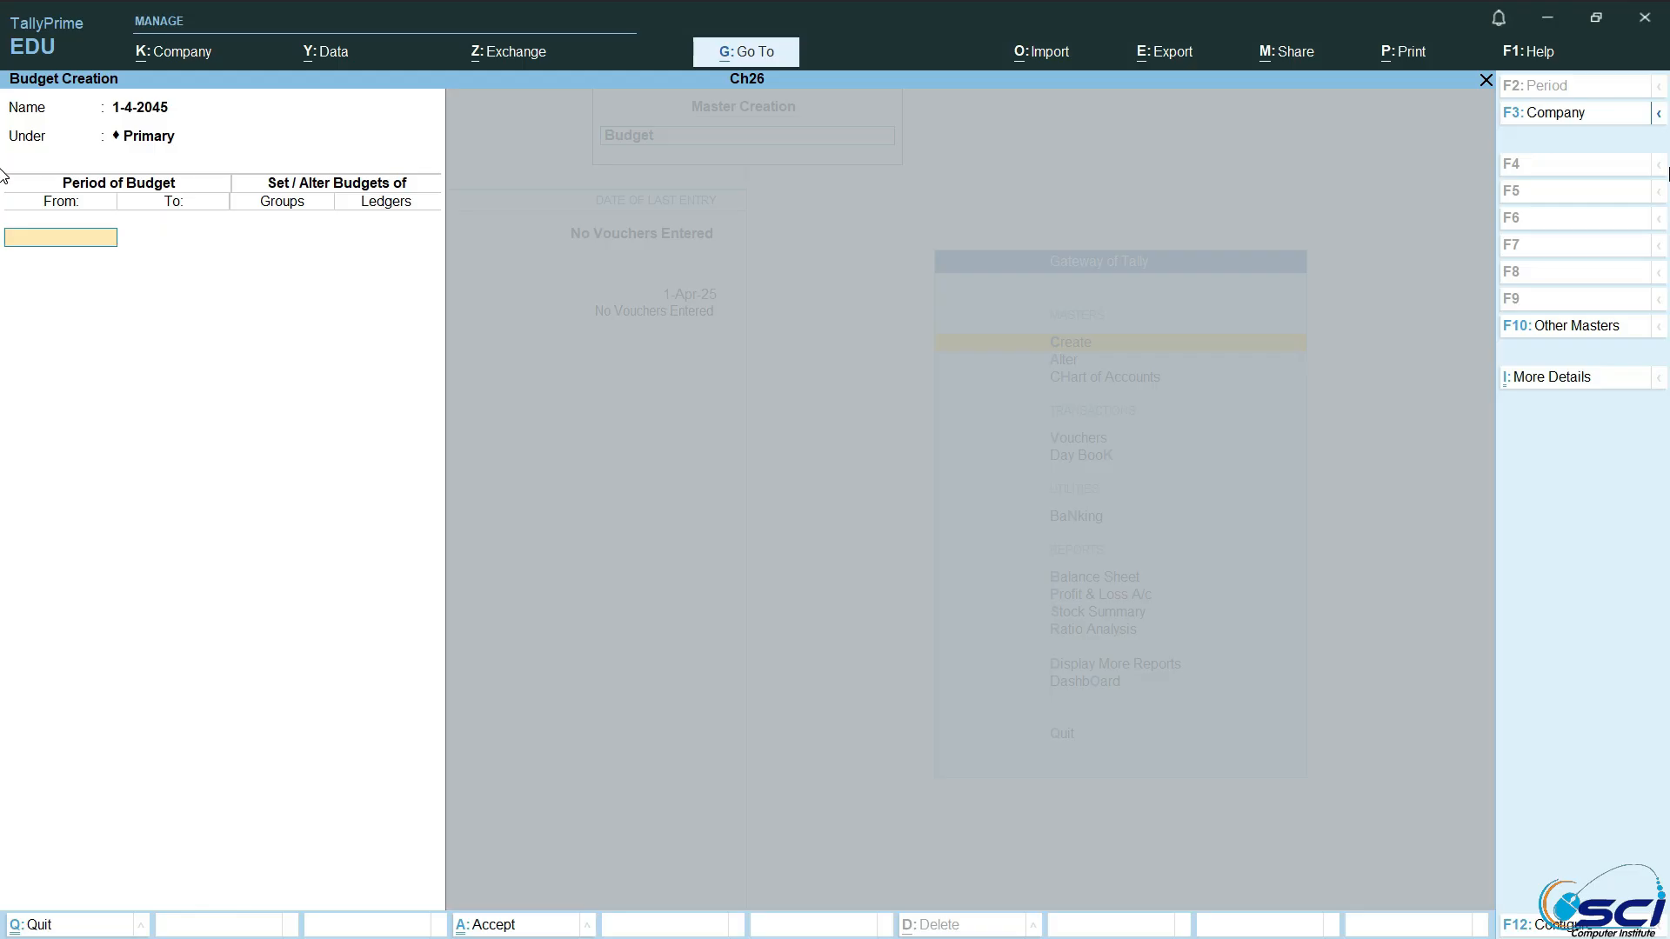
Step: Set the budget period from 1-Apr-25 to 1-May-25
{"action": "type", "text": "1-4-0"}
{"action": "type", "text": "25"}
{"action": "key", "text": "BackSpace"}
{"action": "key", "text": "BackSpace"}
{"action": "key", "text": "BackSpace"}
{"action": "type", "text": "2025"}
{"action": "key", "text": "Return"}
{"action": "type", "text": "1"}
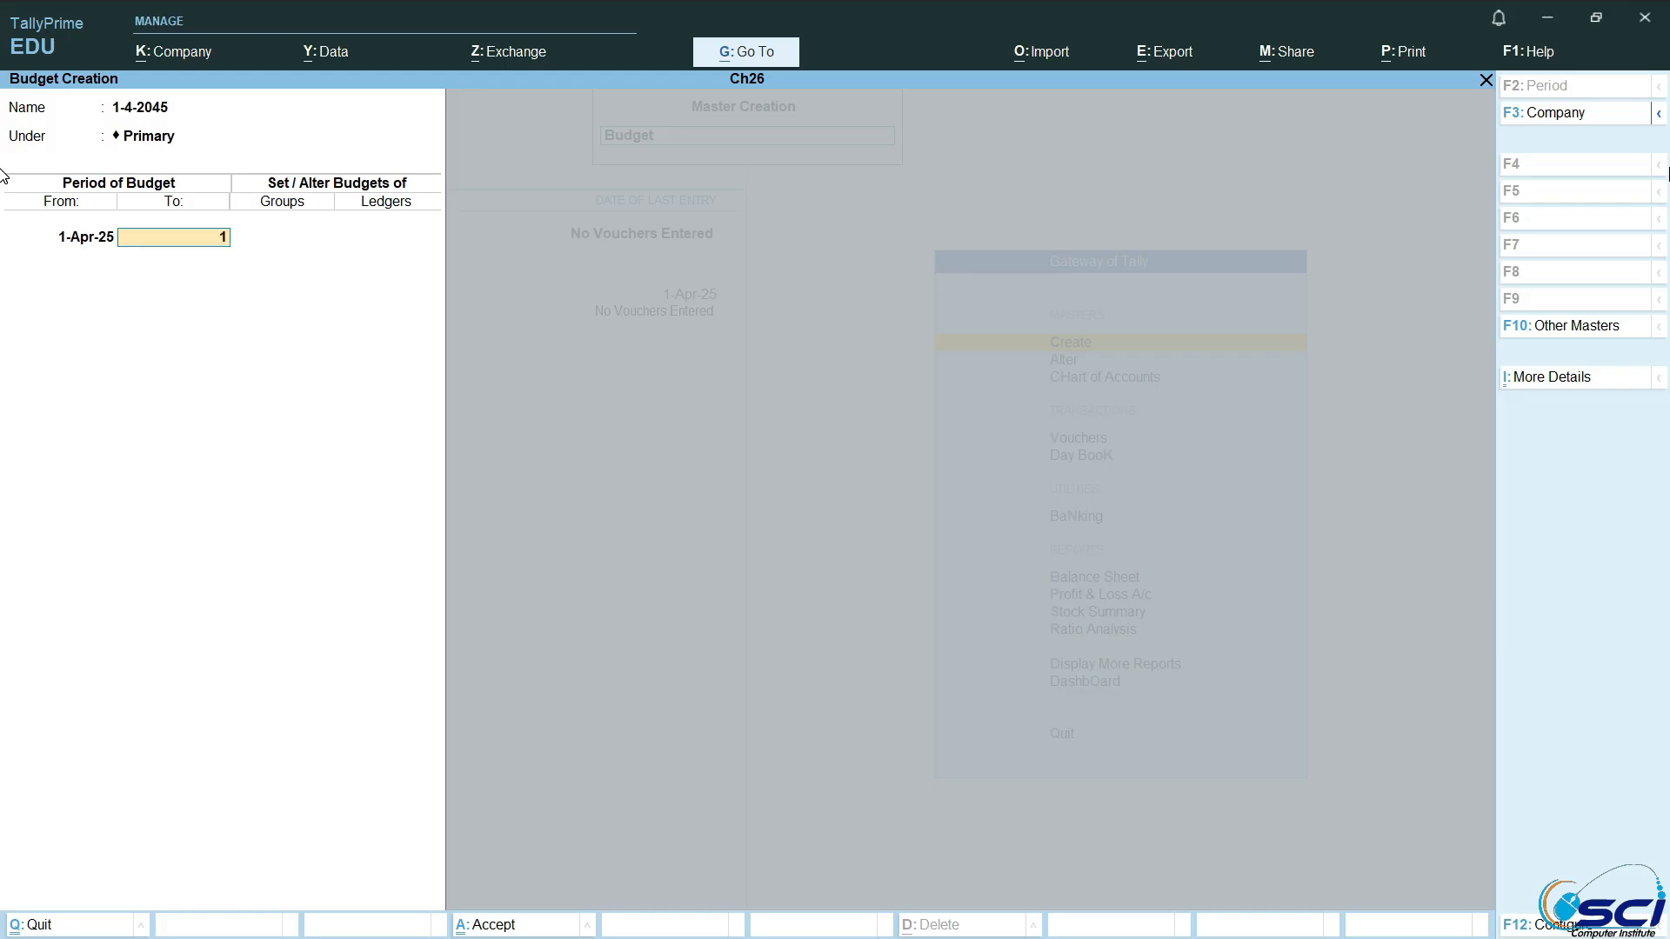
{"action": "type", "text": "-5-2025"}
{"action": "key", "text": "Return"}
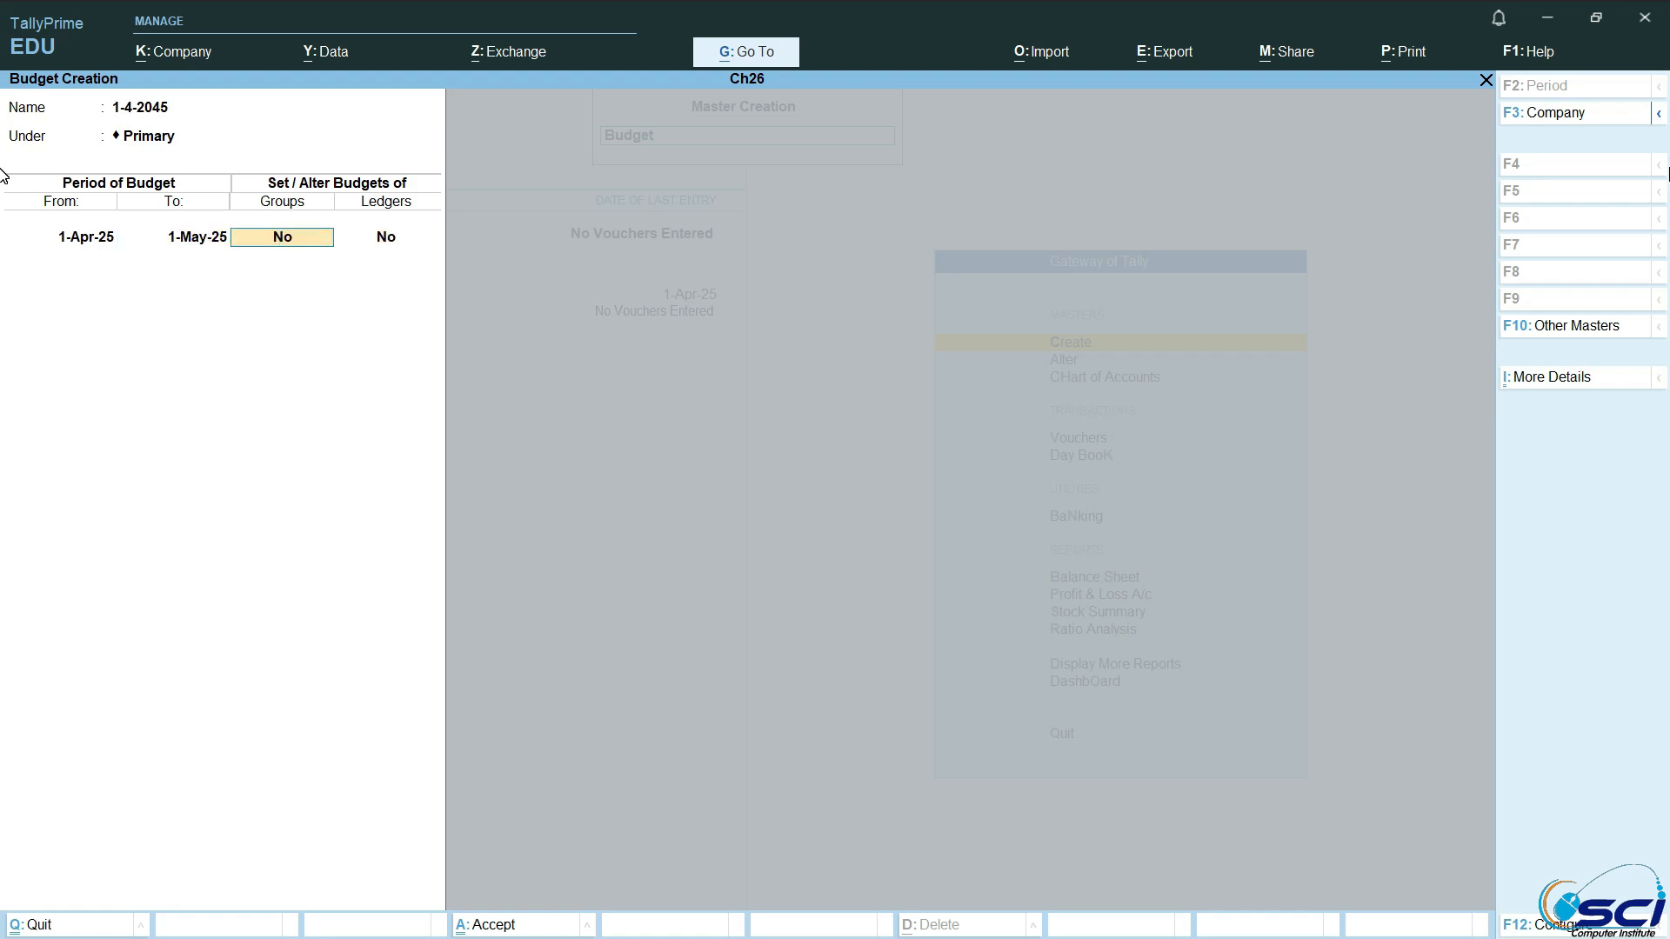
Step: Enable group budgets for the period and add Purchase Accounts with On Closing Balance and an amount of 20,000
{"action": "type", "text": "y"}
{"action": "key", "text": "Return"}
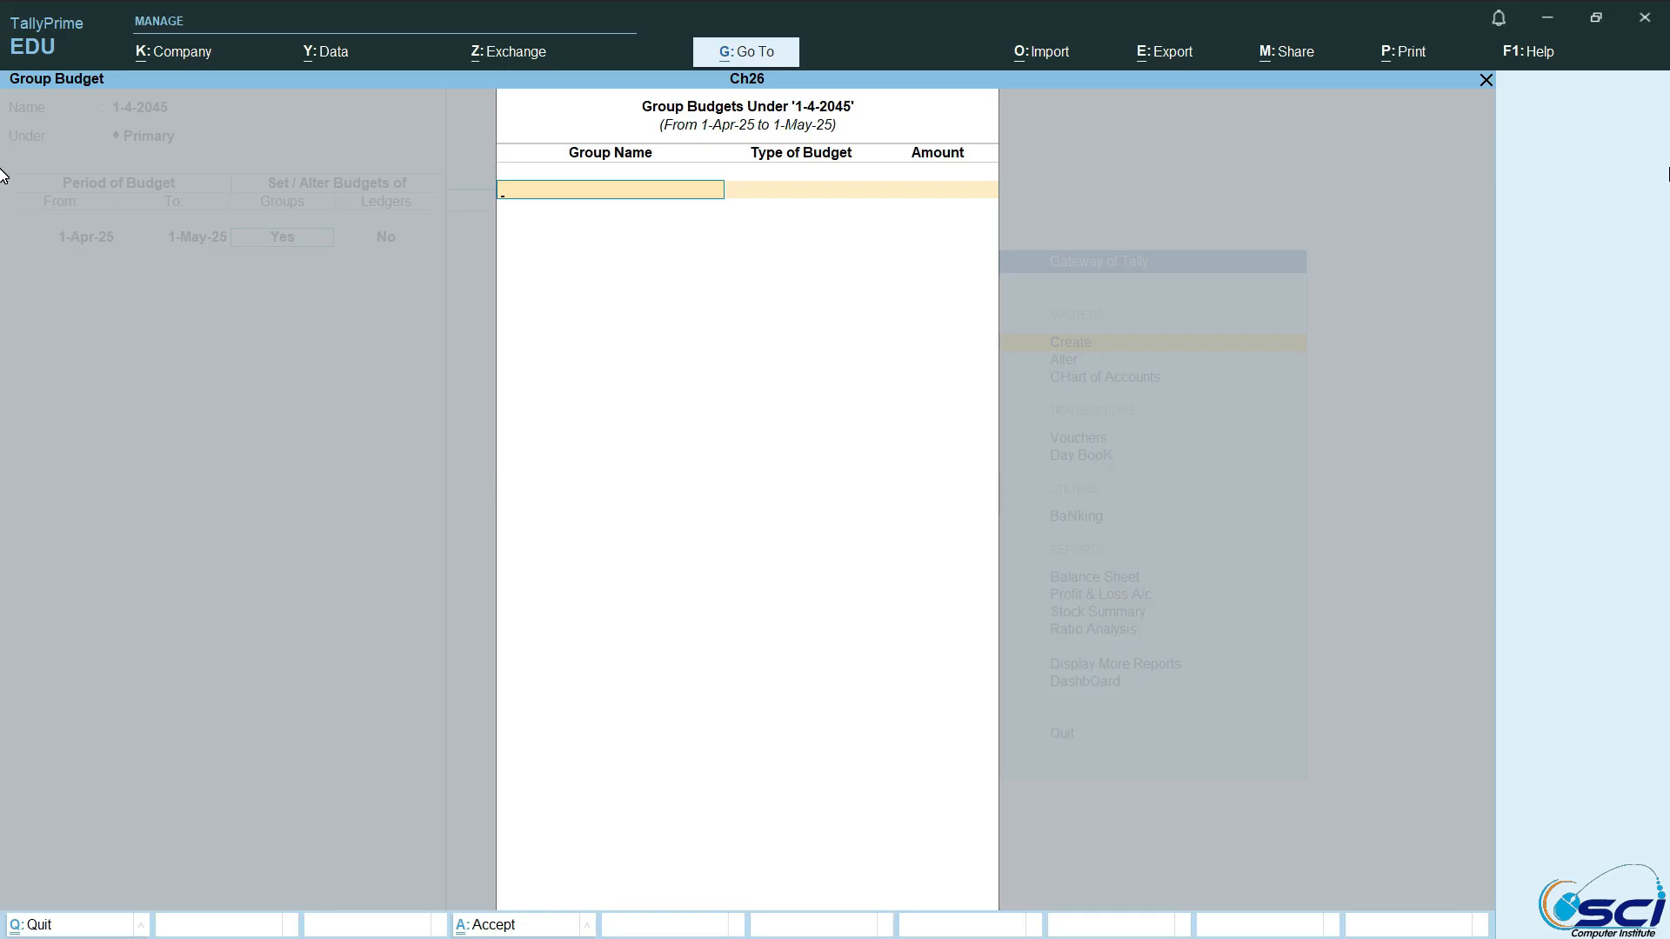
{"action": "key", "text": "space"}
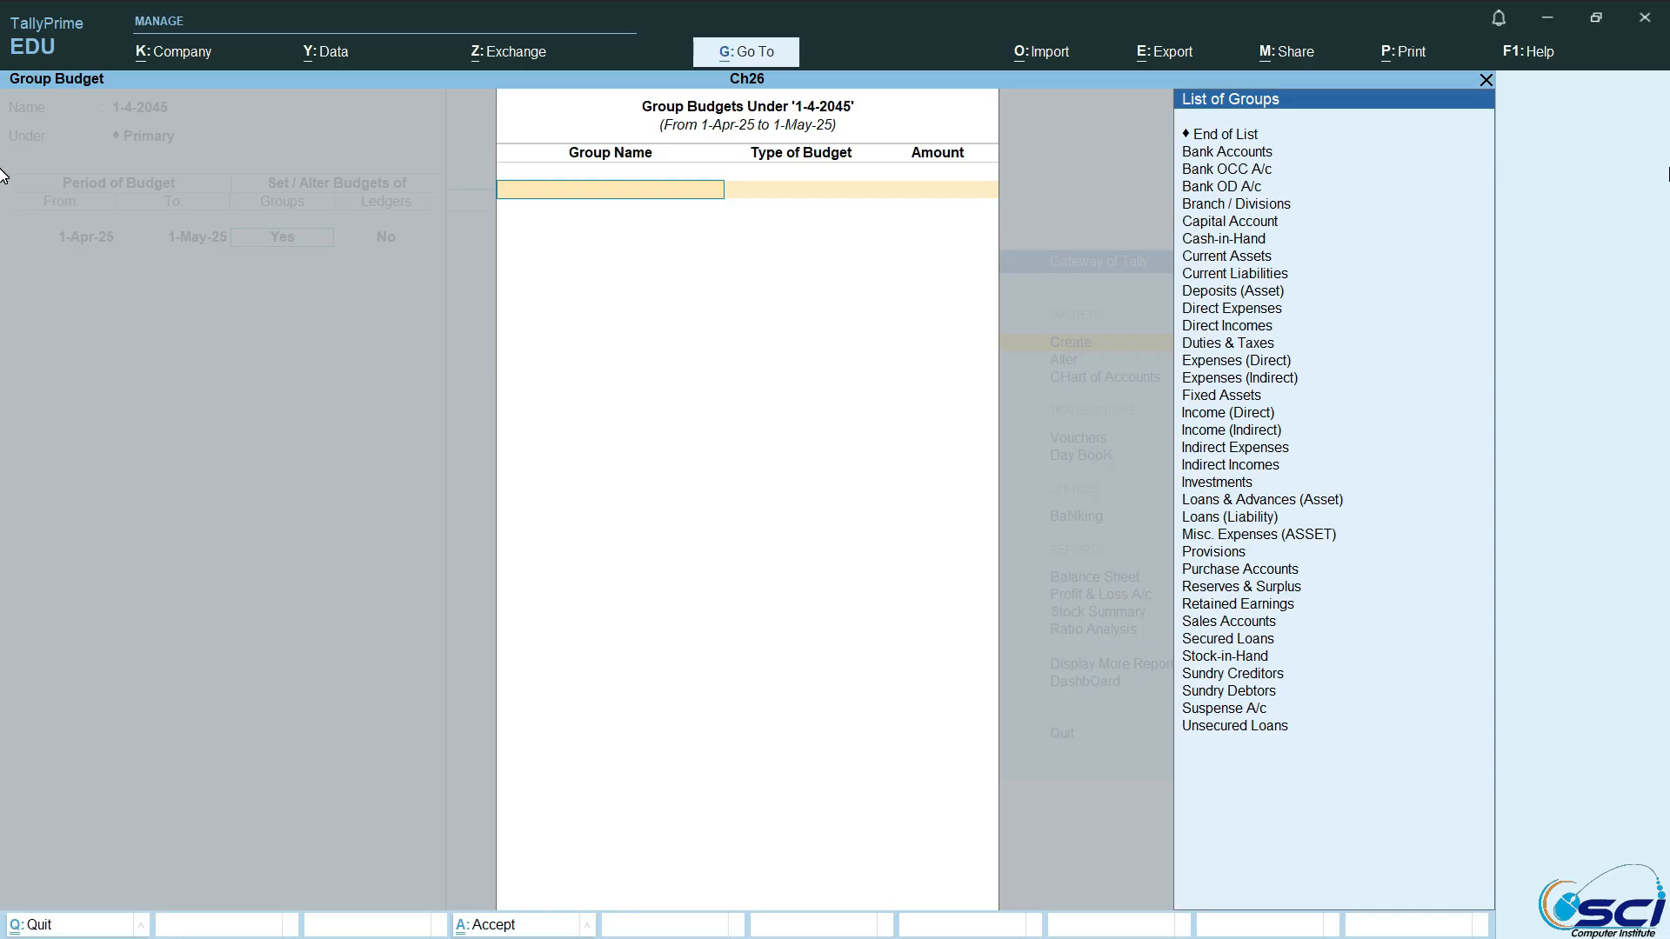
{"action": "type", "text": "p"}
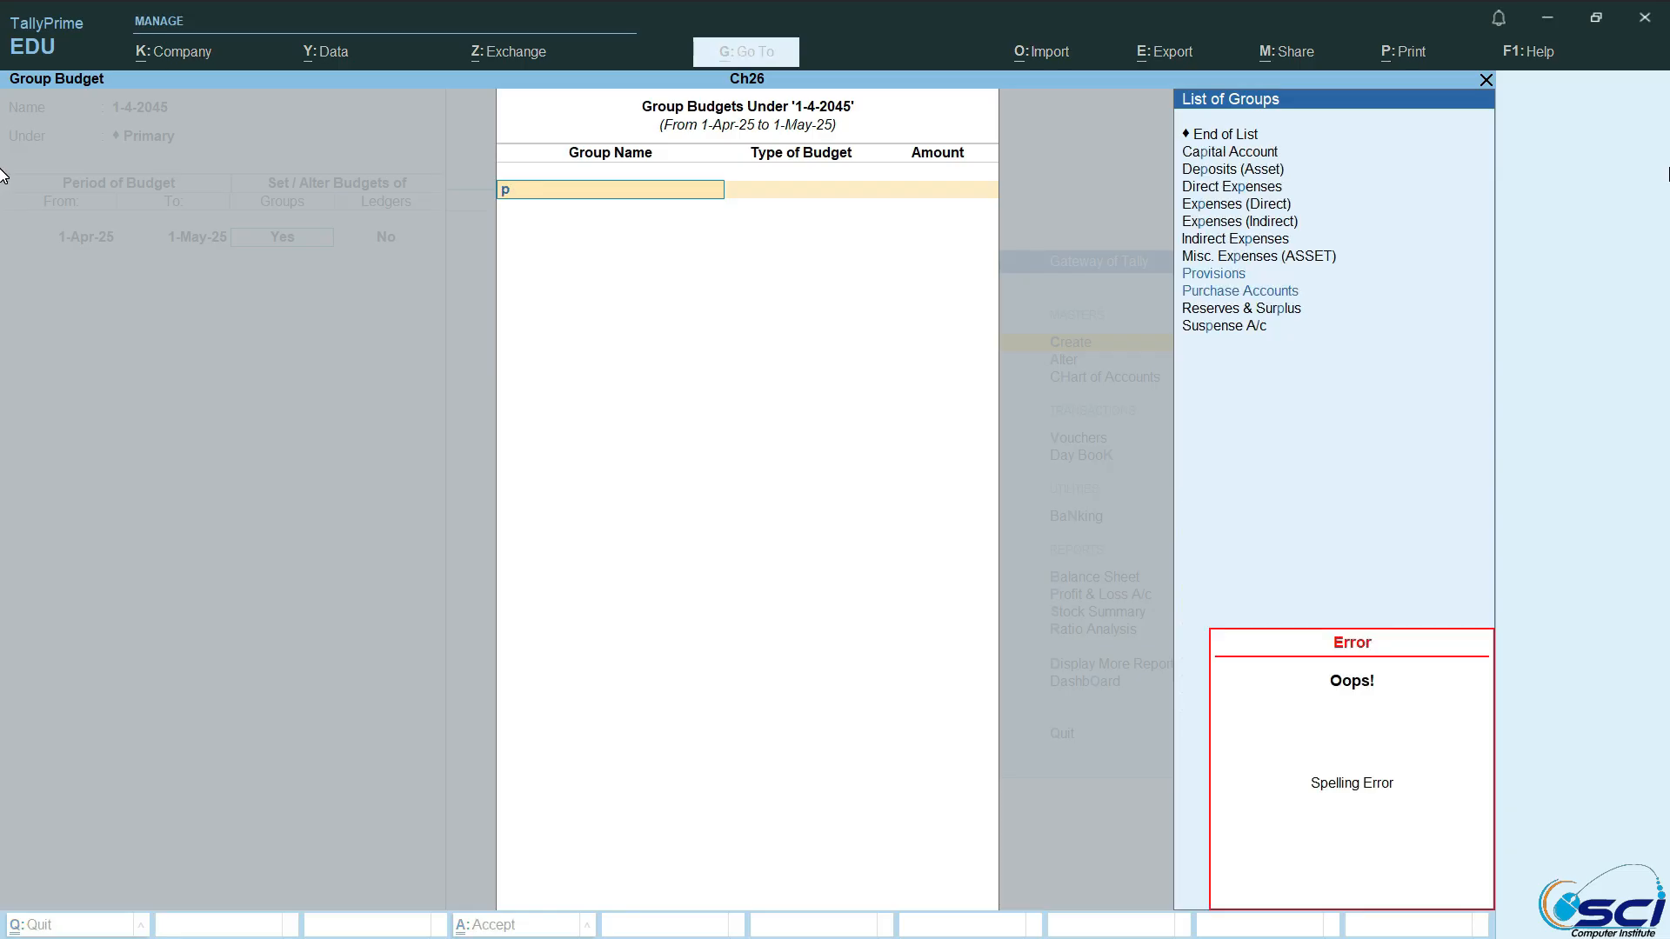
{"action": "key", "text": "Down"}
{"action": "key", "text": "Down"}
{"action": "key", "text": "Down"}
{"action": "key", "text": "Up"}
{"action": "key", "text": "Return"}
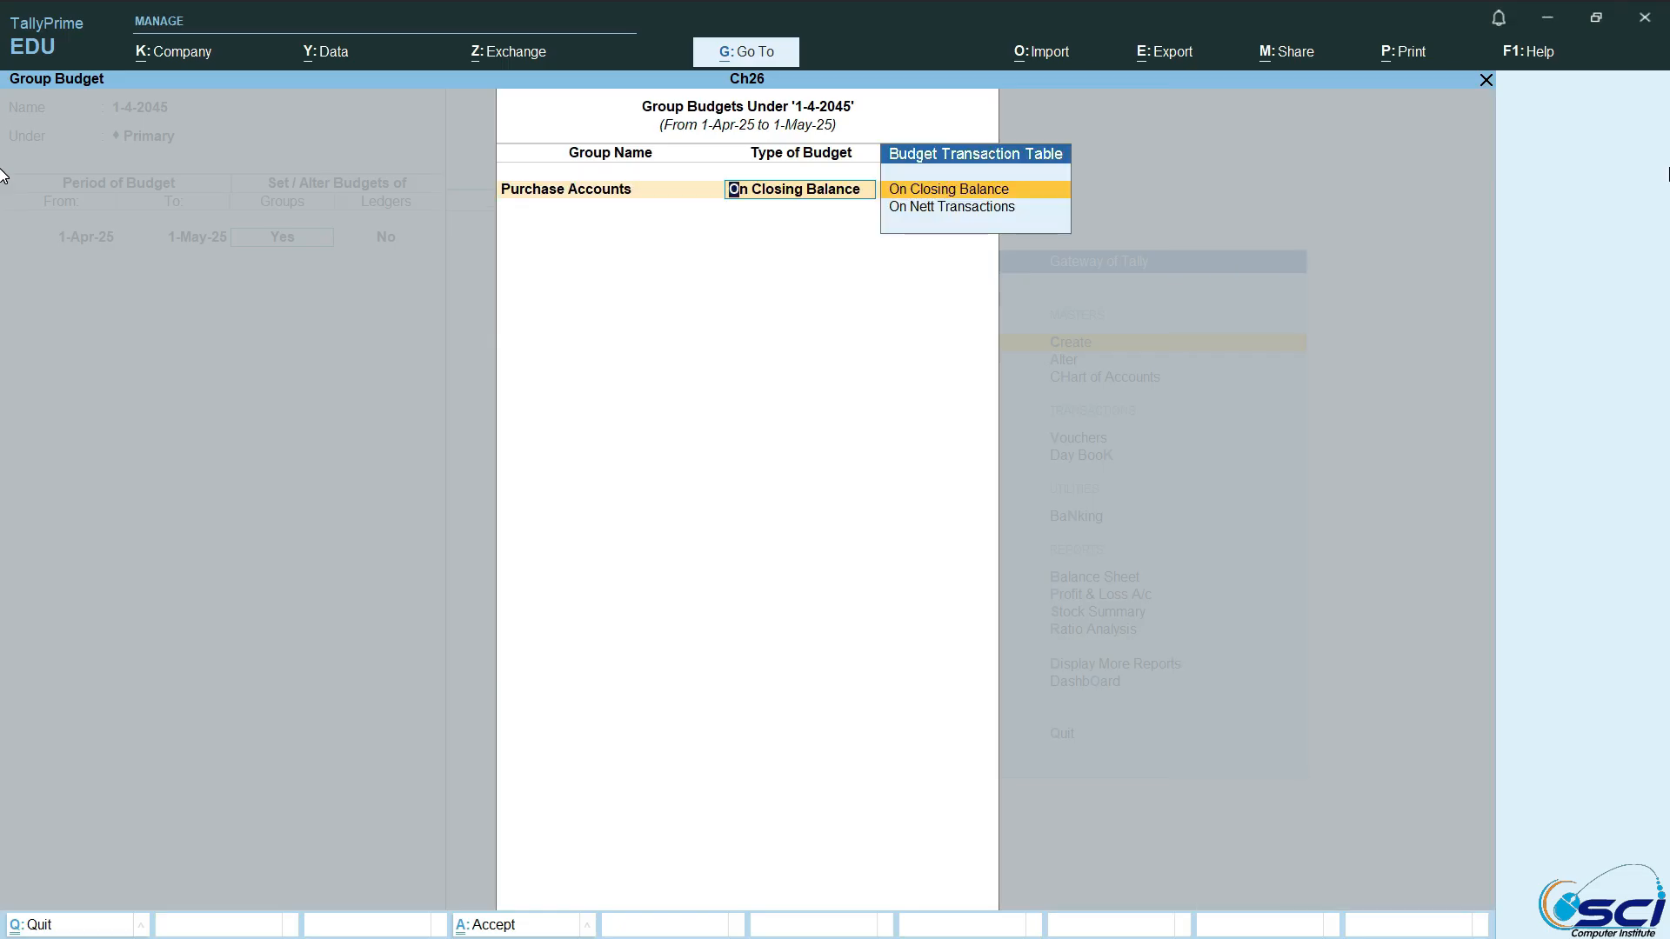
{"action": "key", "text": "Return"}
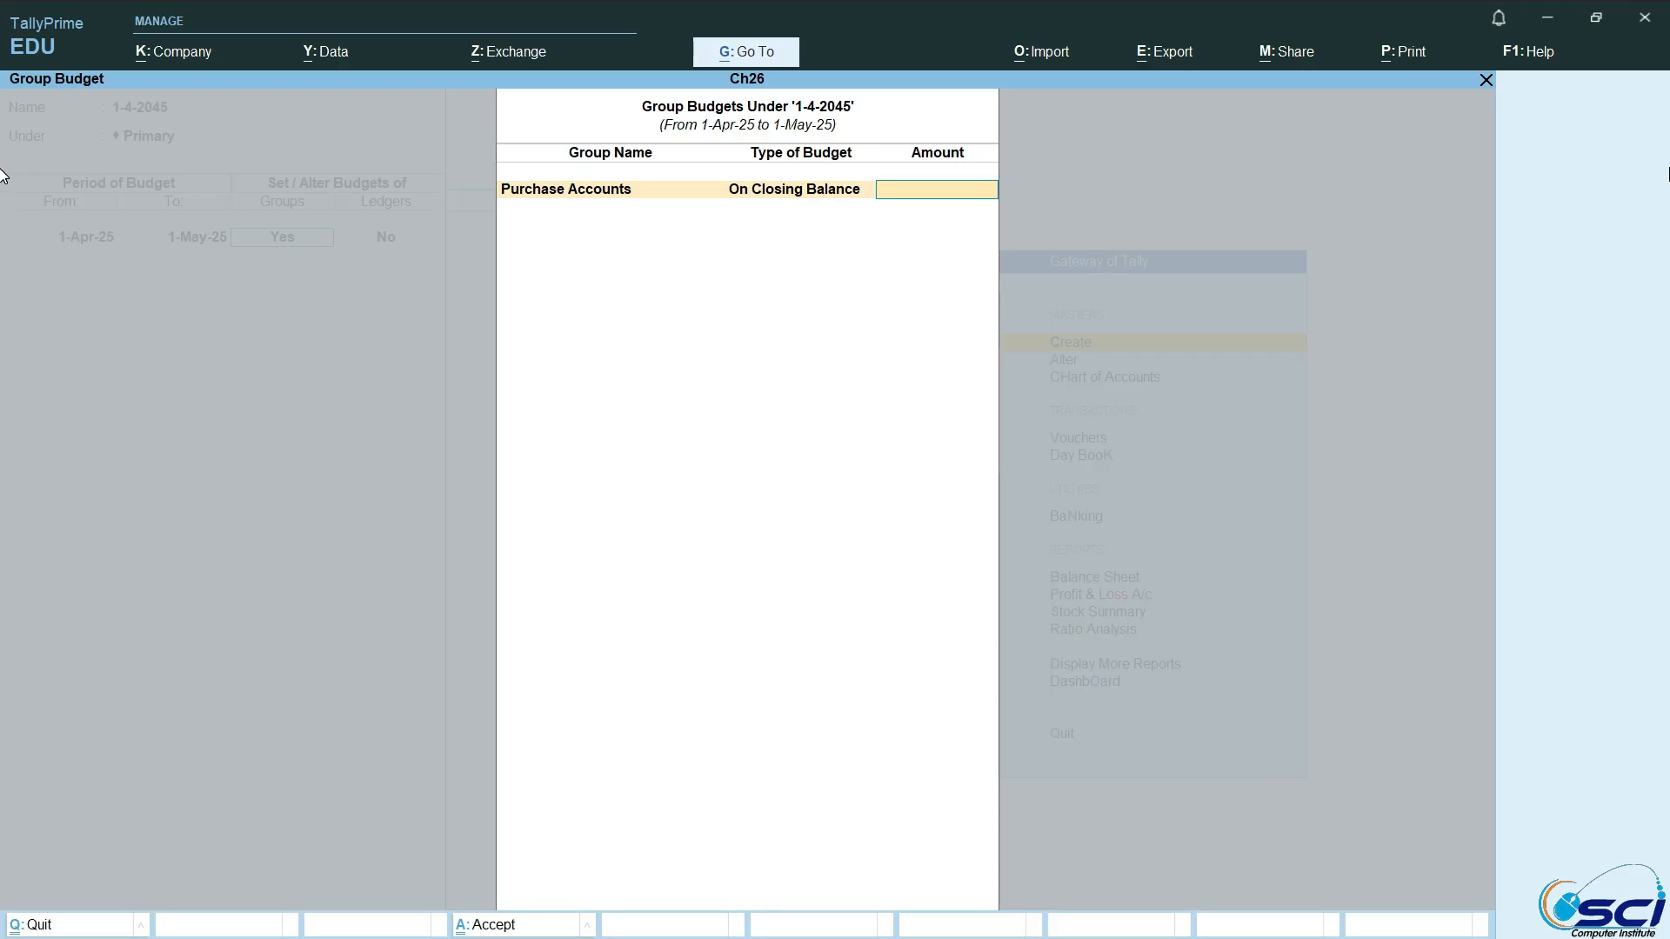
{"action": "type", "text": "20000"}
{"action": "key", "text": "Return"}
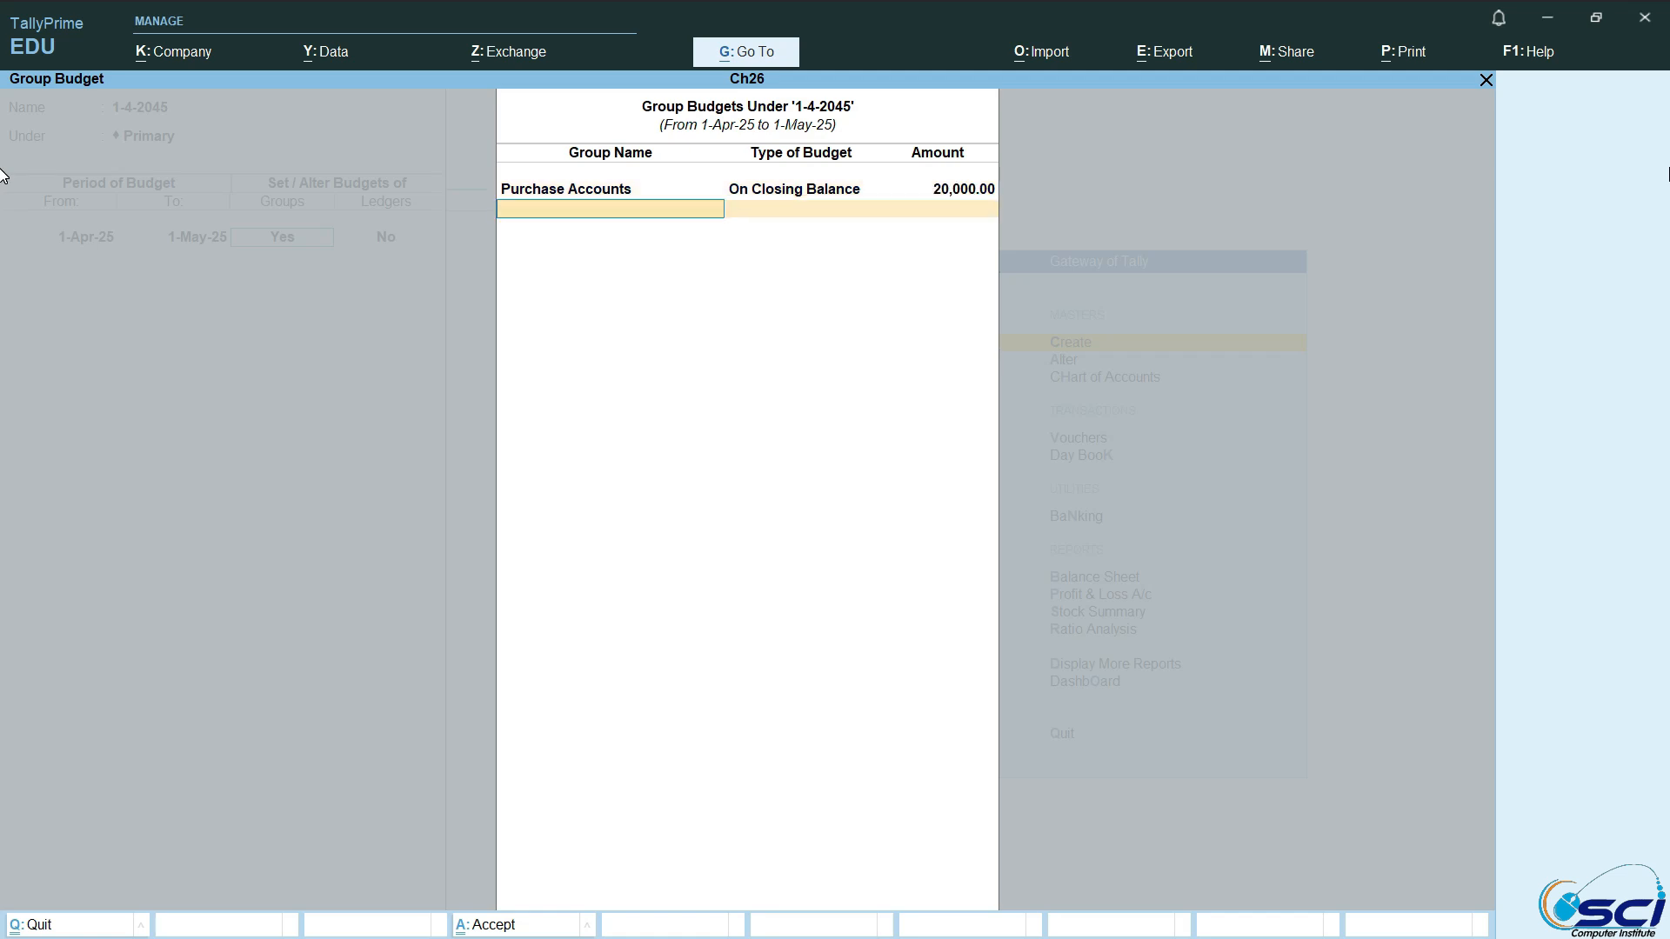
Step: Add a group budget for Sales Accounts with On Closing Balance and an amount of 50,000
{"action": "type", "text": "Sal"}
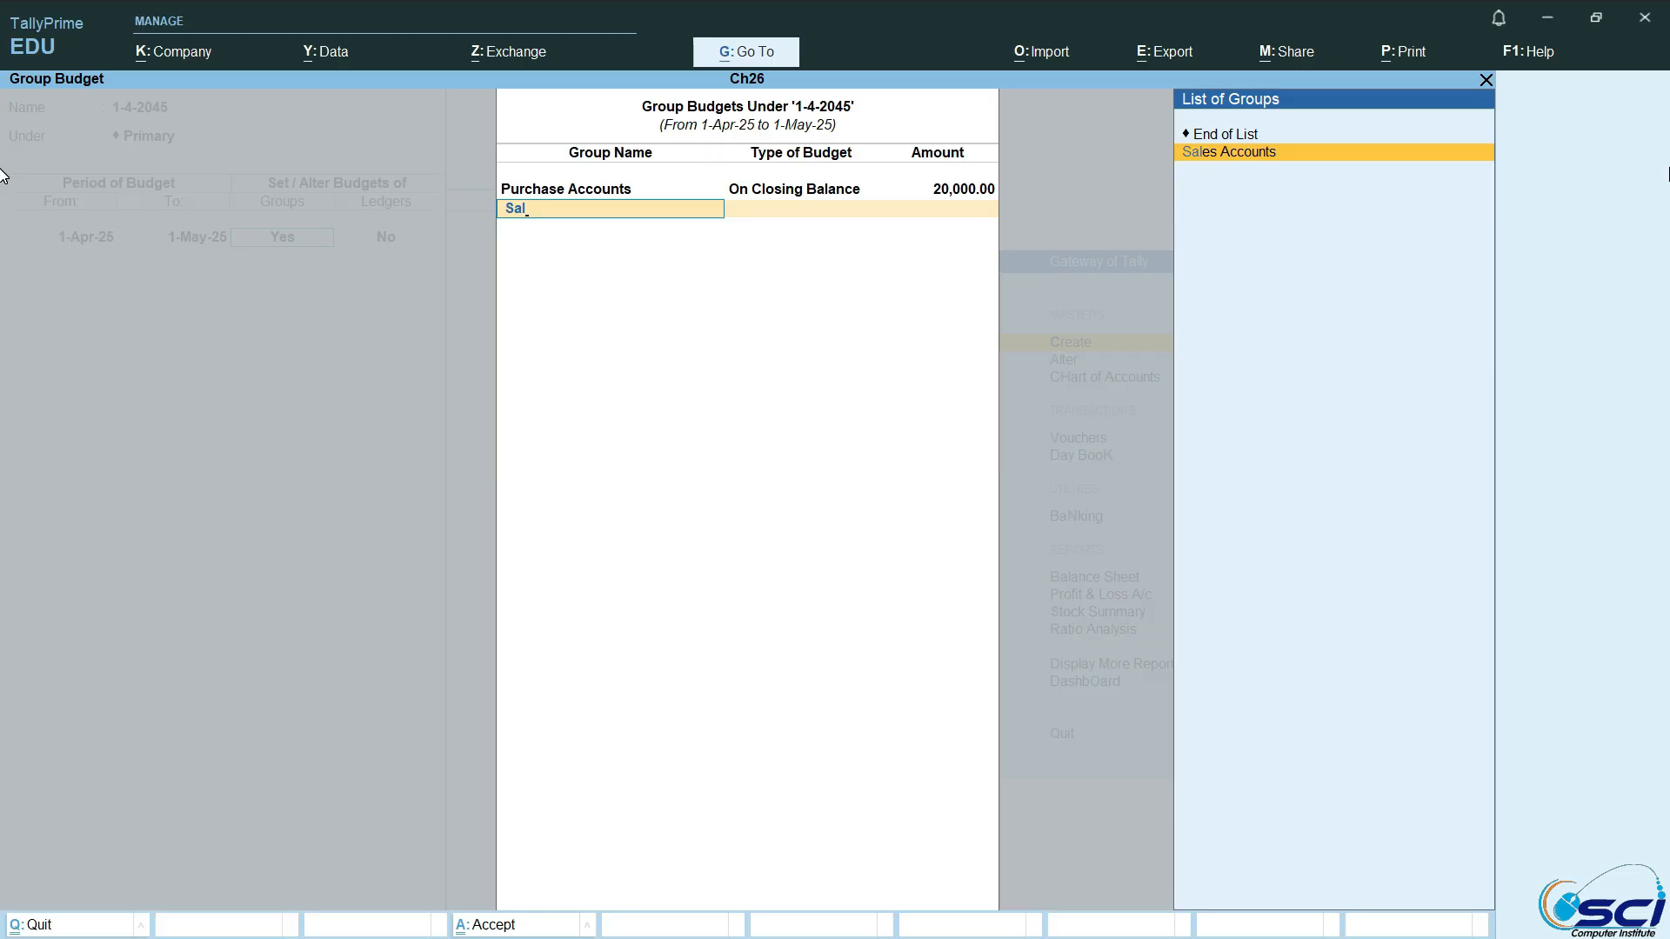
{"action": "key", "text": "Return"}
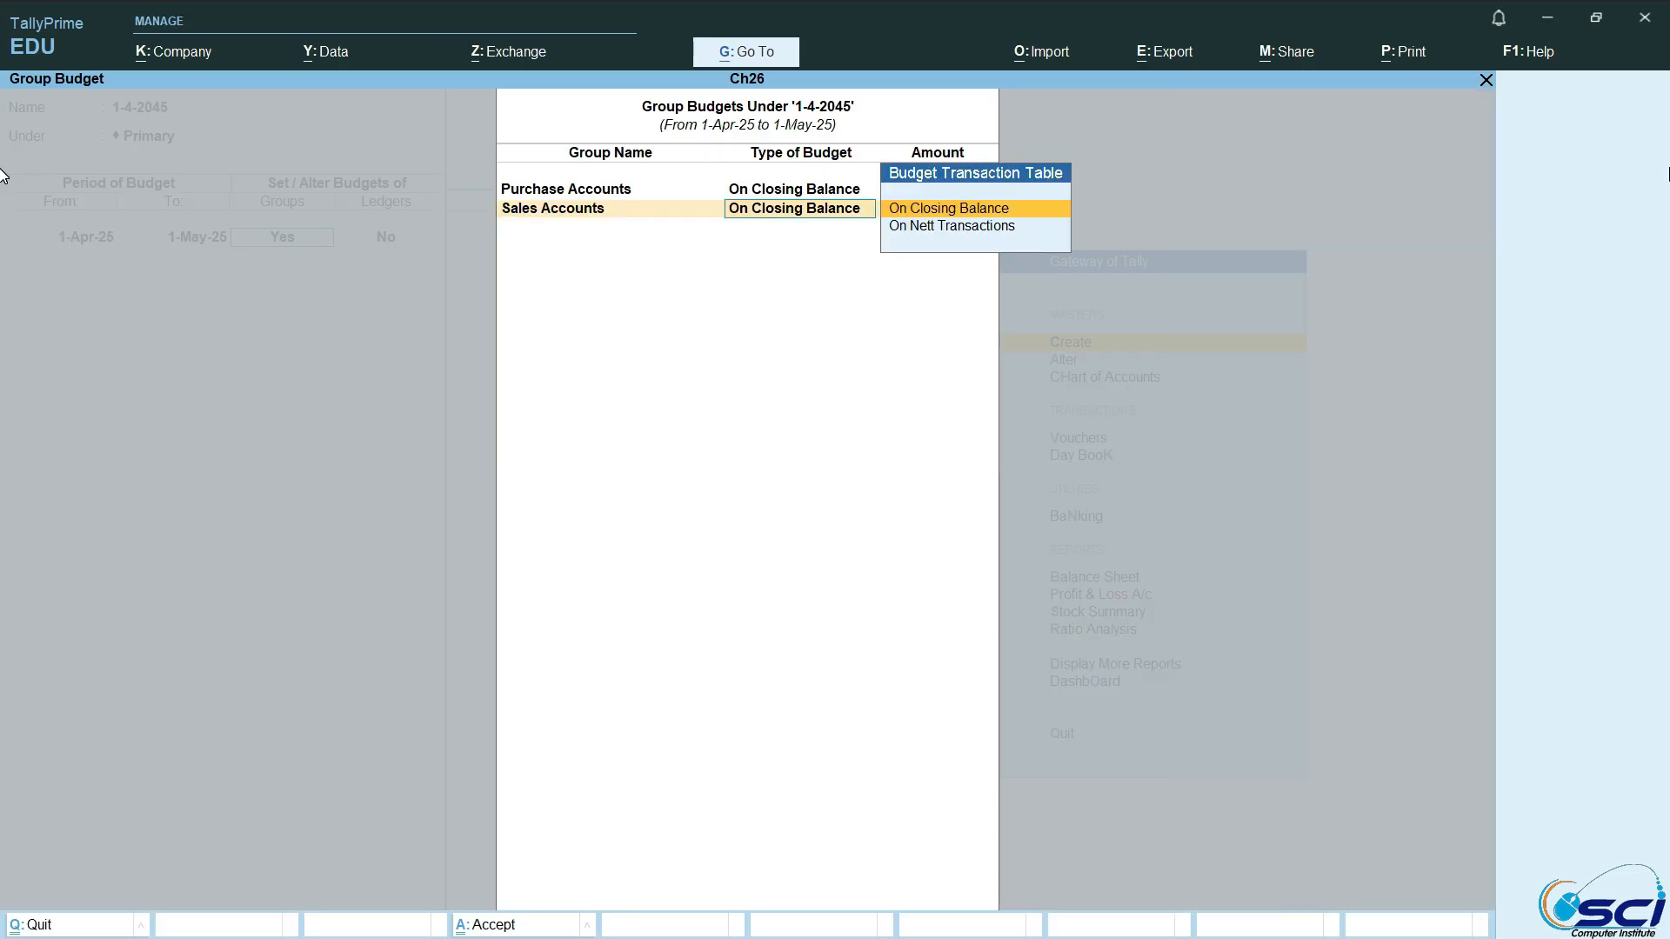
{"action": "key", "text": "Return"}
{"action": "type", "text": "50000"}
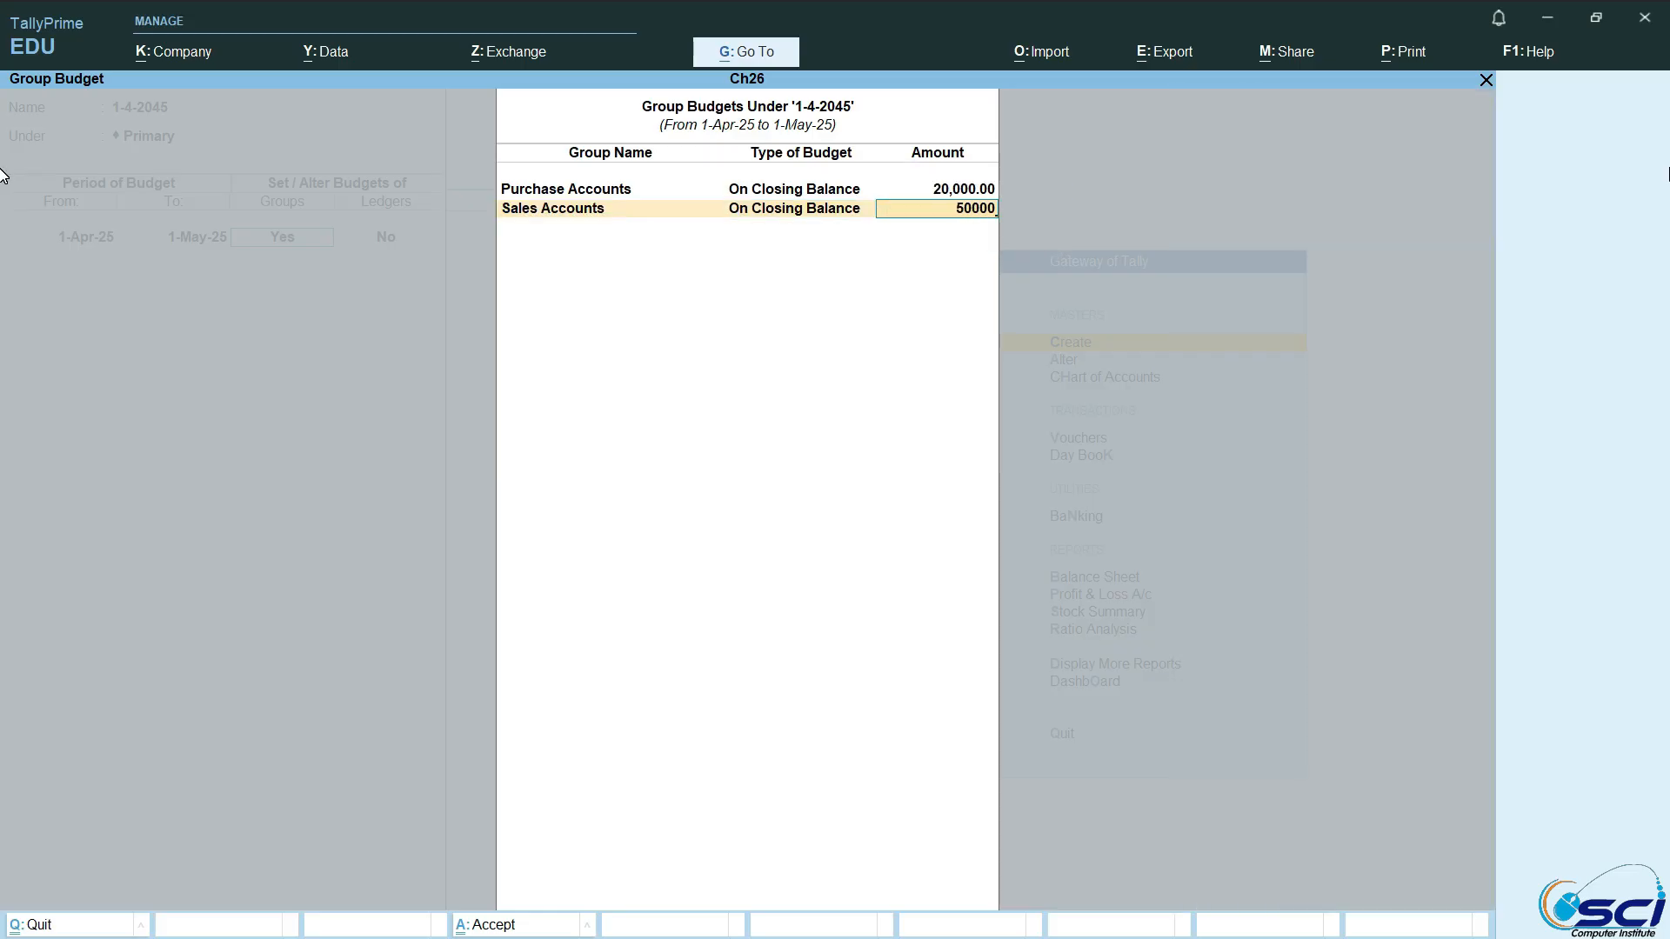
{"action": "type", "text": "0"}
{"action": "key", "text": "BackSpace"}
{"action": "key", "text": "Return"}
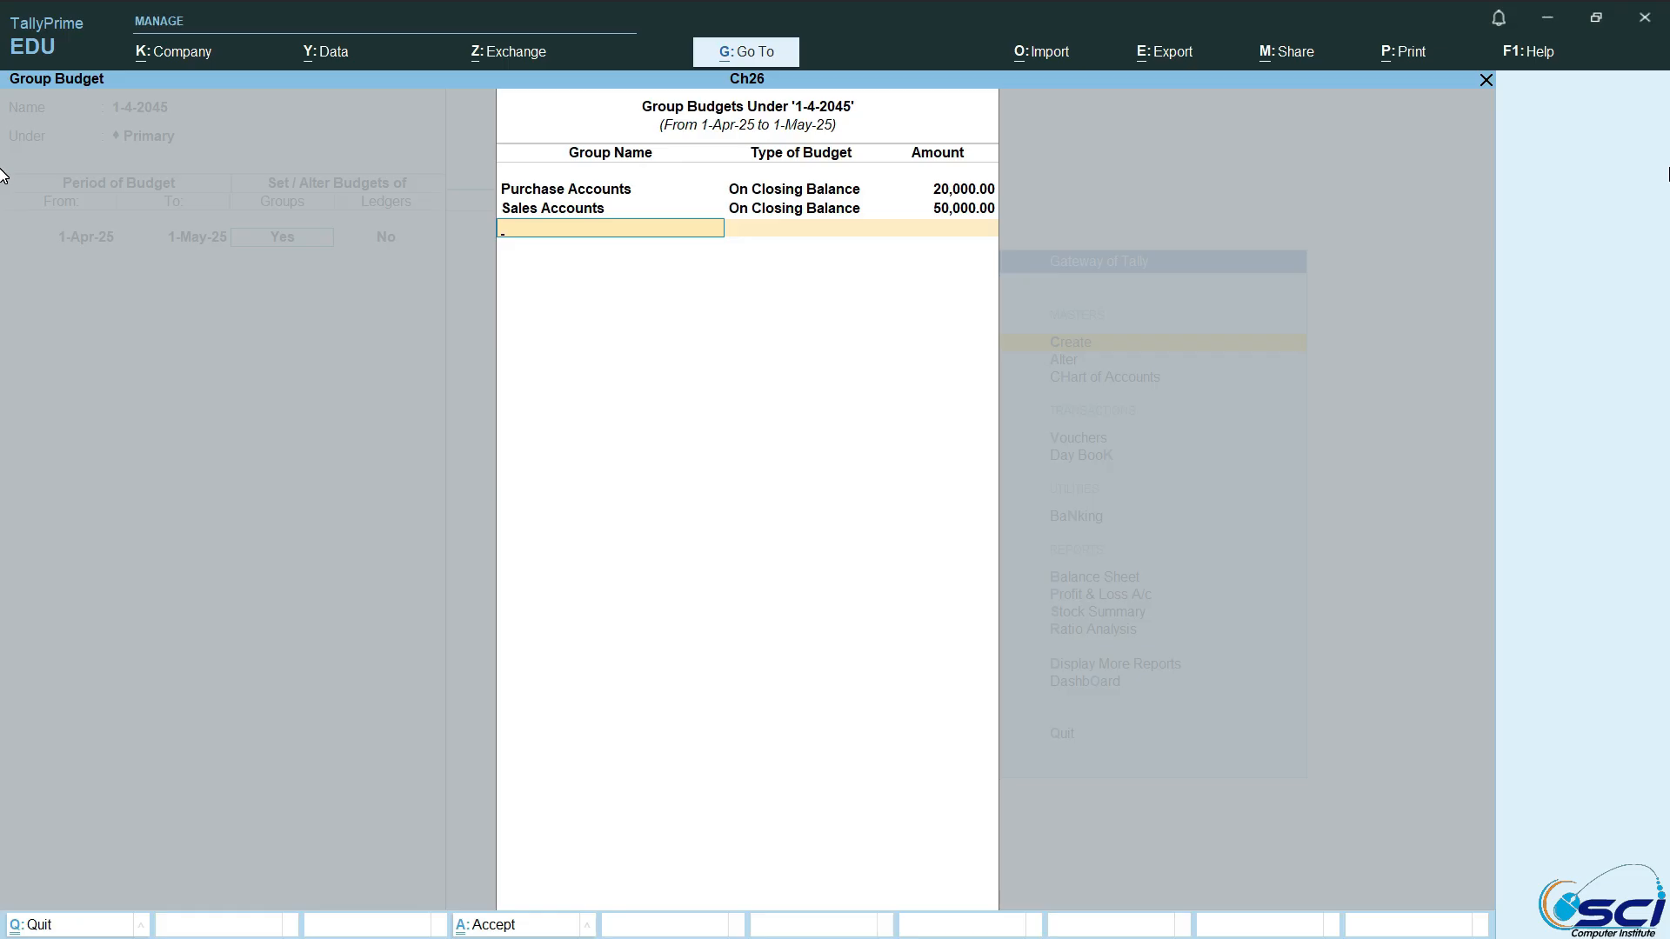
Step: Add a group budget for Indirect Expenses with On Closing Balance and an amount of 20,000
{"action": "type", "text": "I"}
{"action": "key", "text": "Down"}
{"action": "key", "text": "Down"}
{"action": "key", "text": "Down"}
{"action": "key", "text": "Down"}
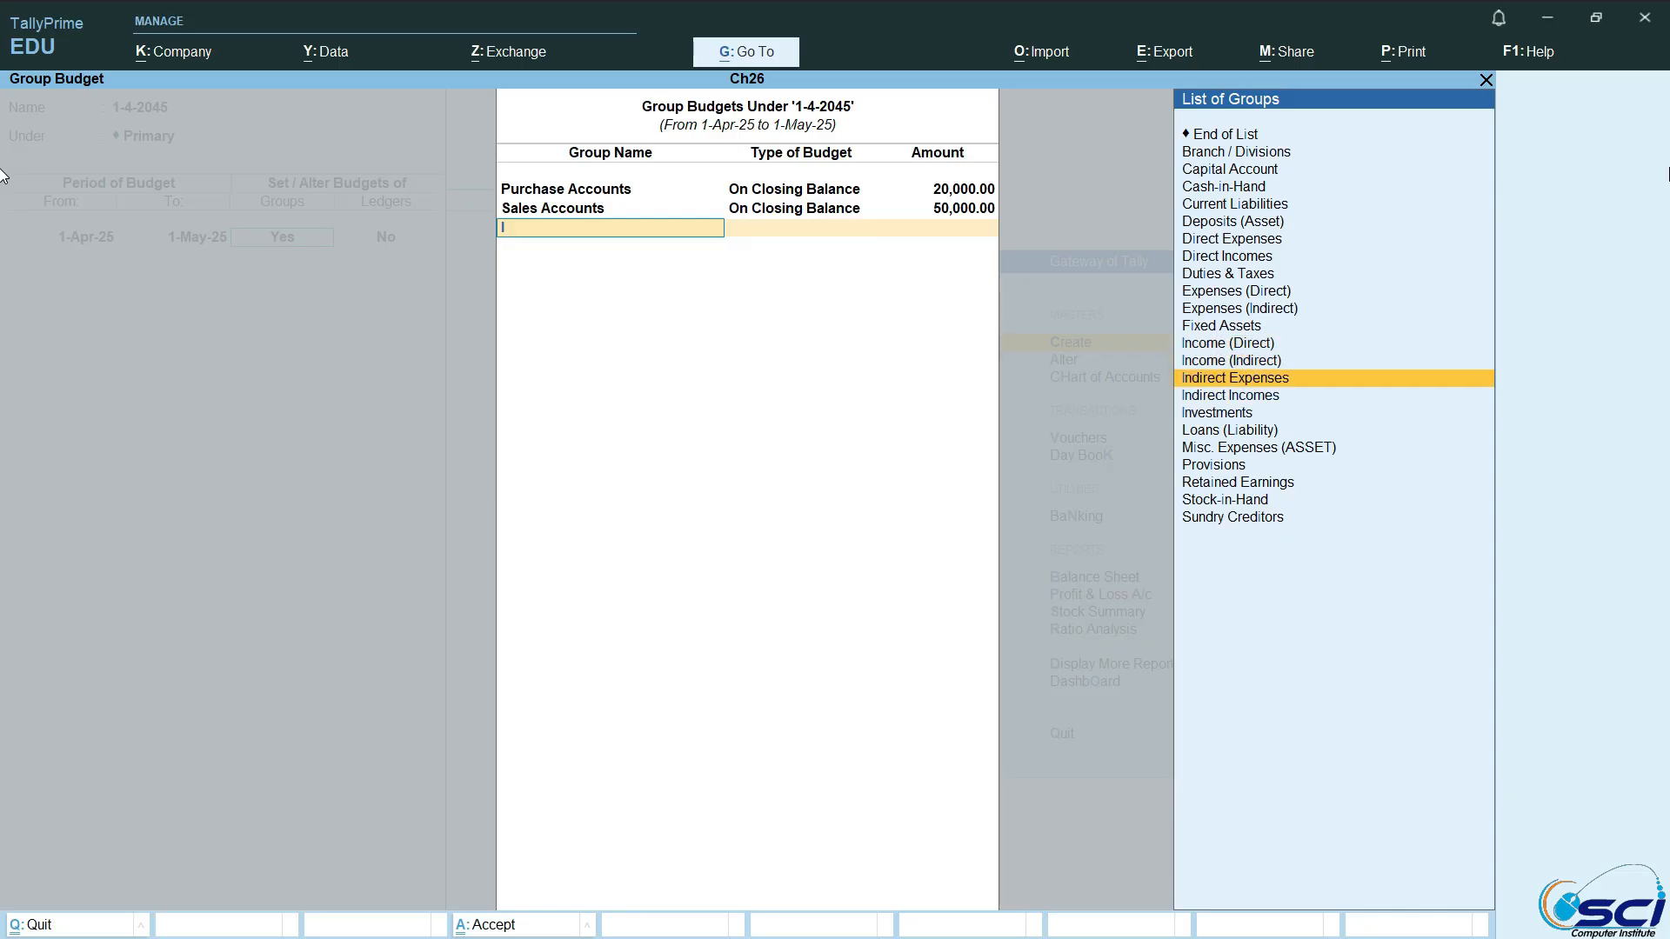
{"action": "key", "text": "Up"}
{"action": "key", "text": "Return"}
{"action": "key", "text": "Return"}
{"action": "type", "text": "20000"}
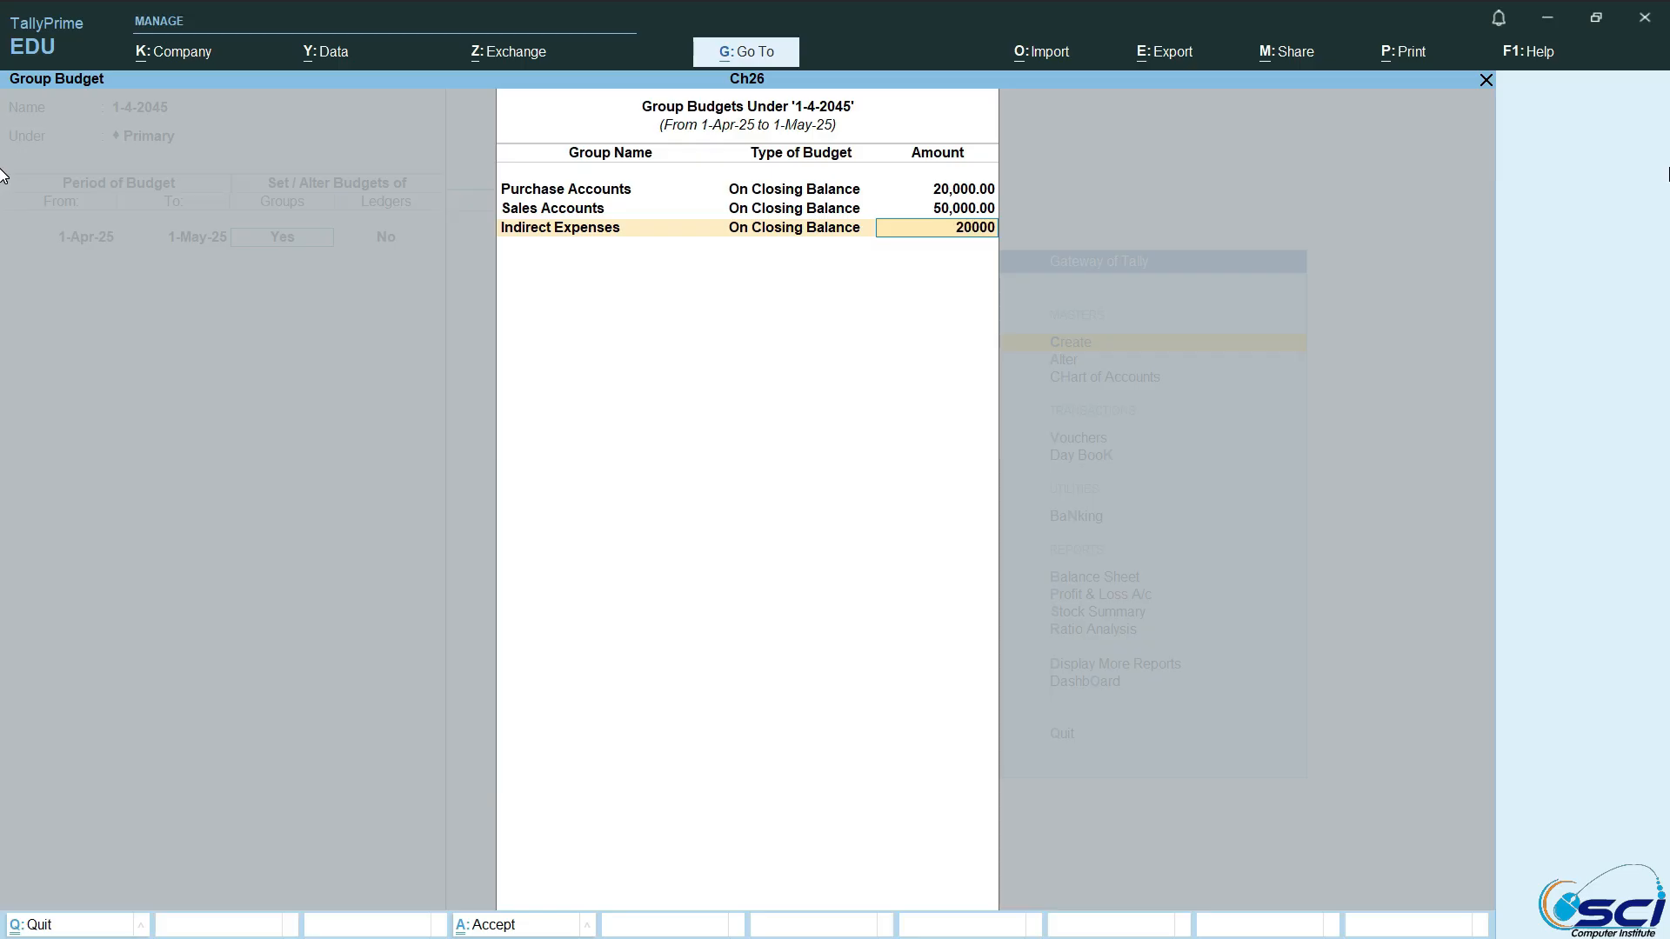
{"action": "key", "text": "Return"}
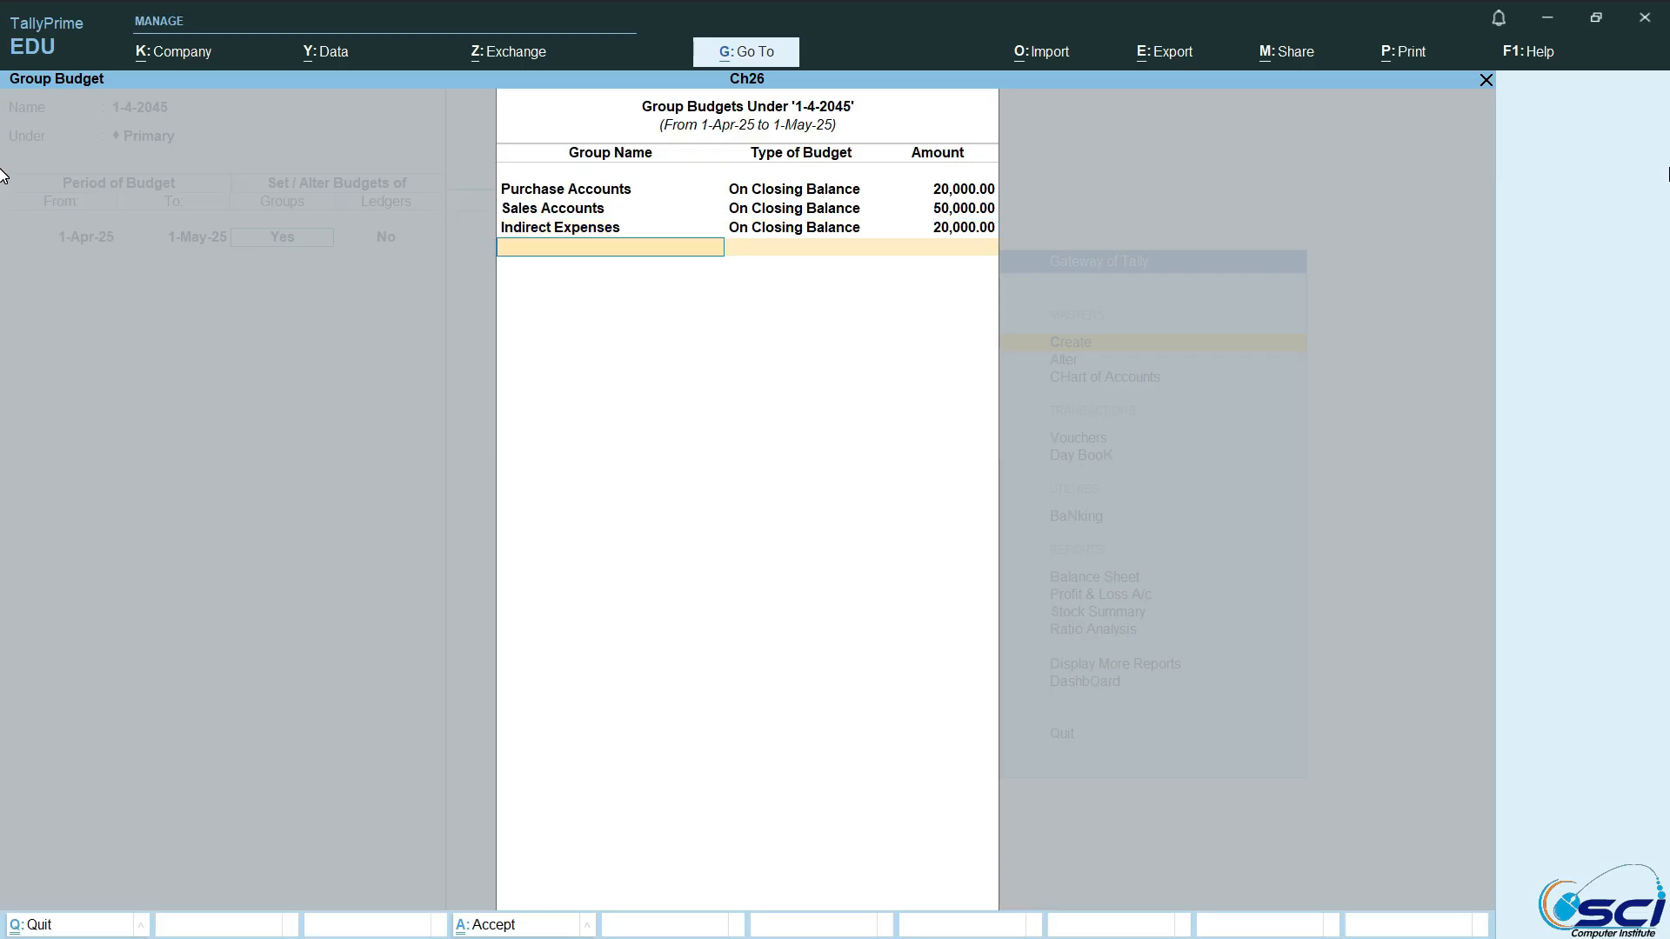
Step: Add a group budget for Indirect Incomes with On Closing Balance and an amount of 25,000
{"action": "type", "text": "i"}
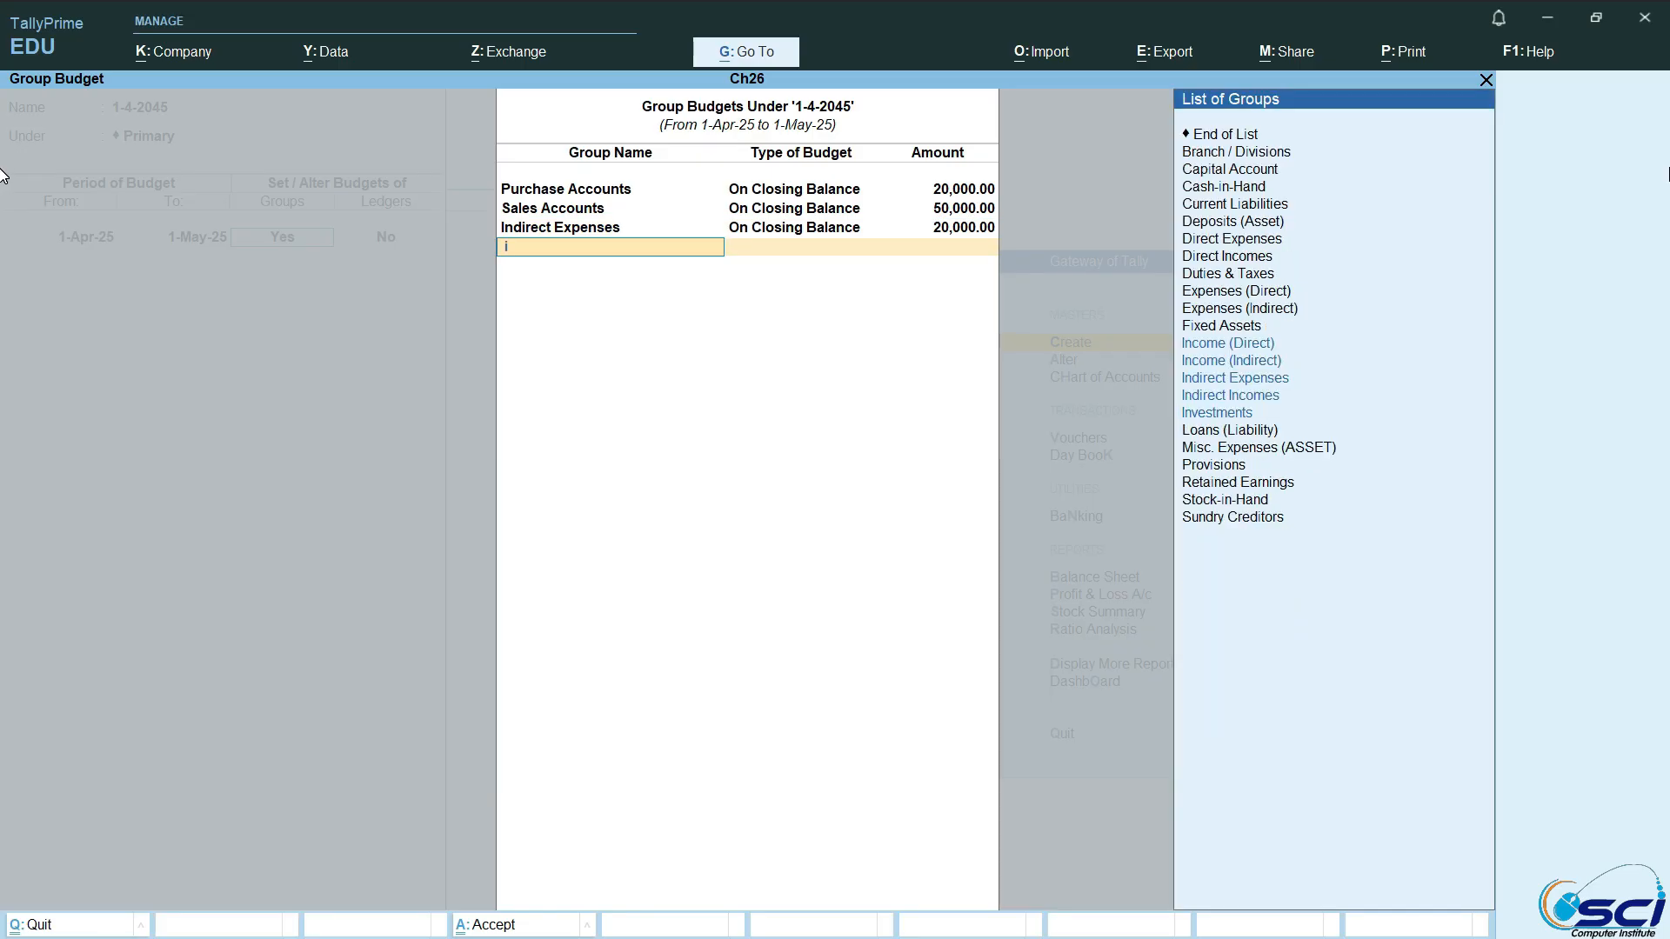
{"action": "key", "text": "Down"}
{"action": "key", "text": "Down"}
{"action": "key", "text": "Down"}
{"action": "key", "text": "Down"}
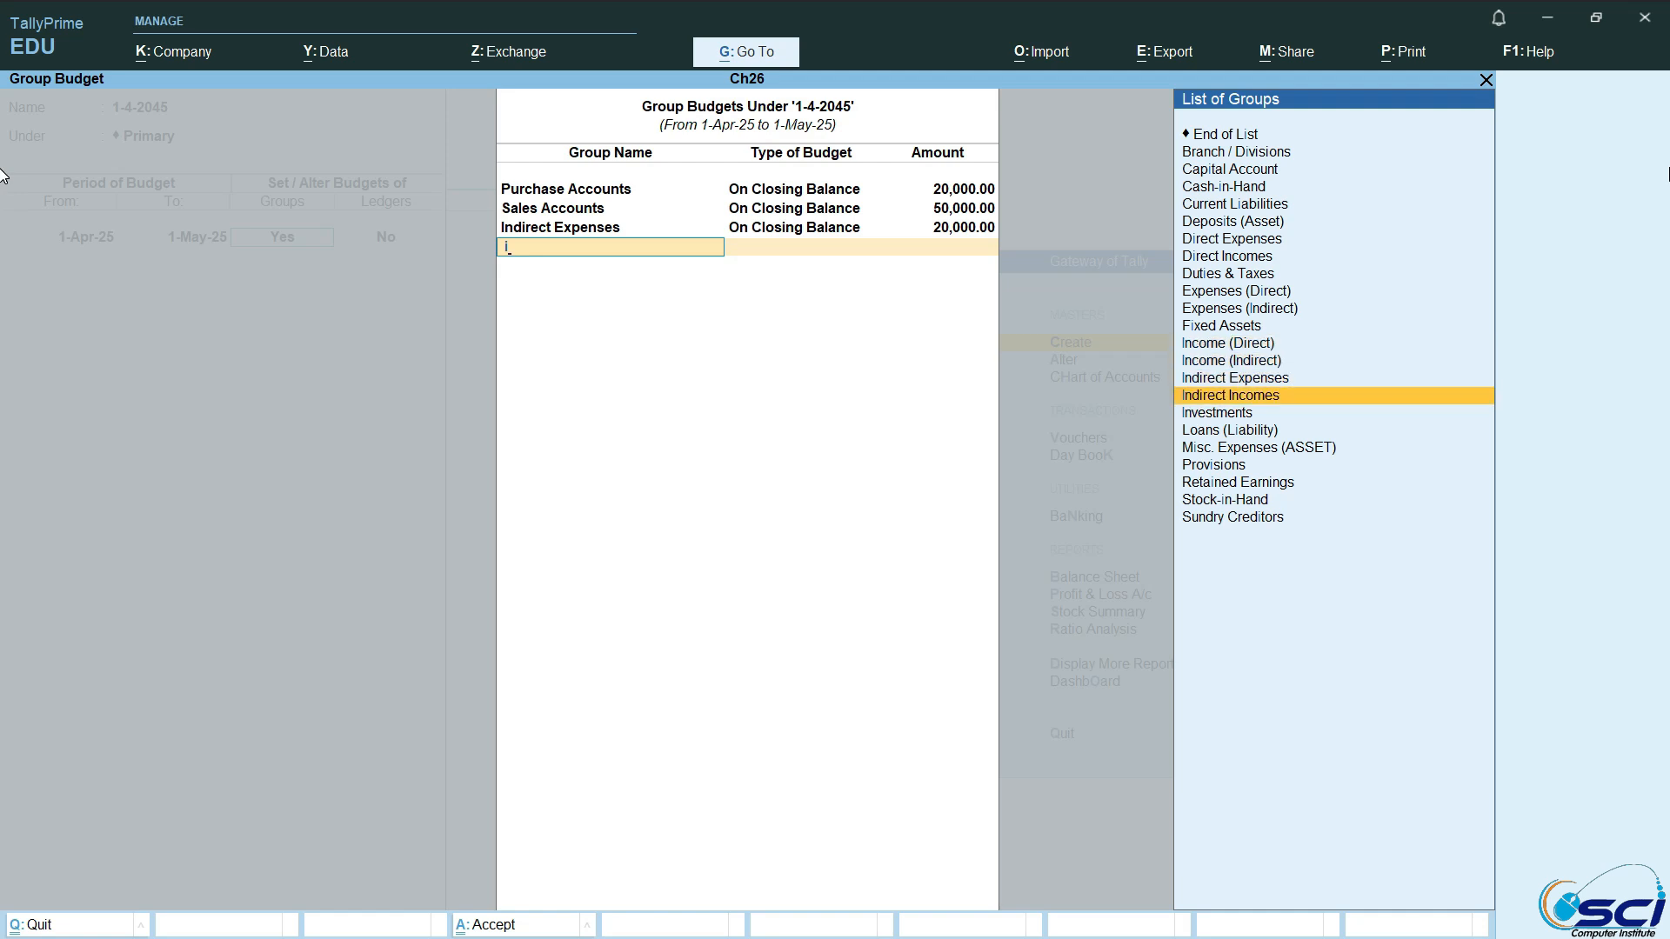
{"action": "key", "text": "Return"}
{"action": "key", "text": "Return"}
{"action": "type", "text": "250000.00"}
{"action": "key", "text": "Return"}
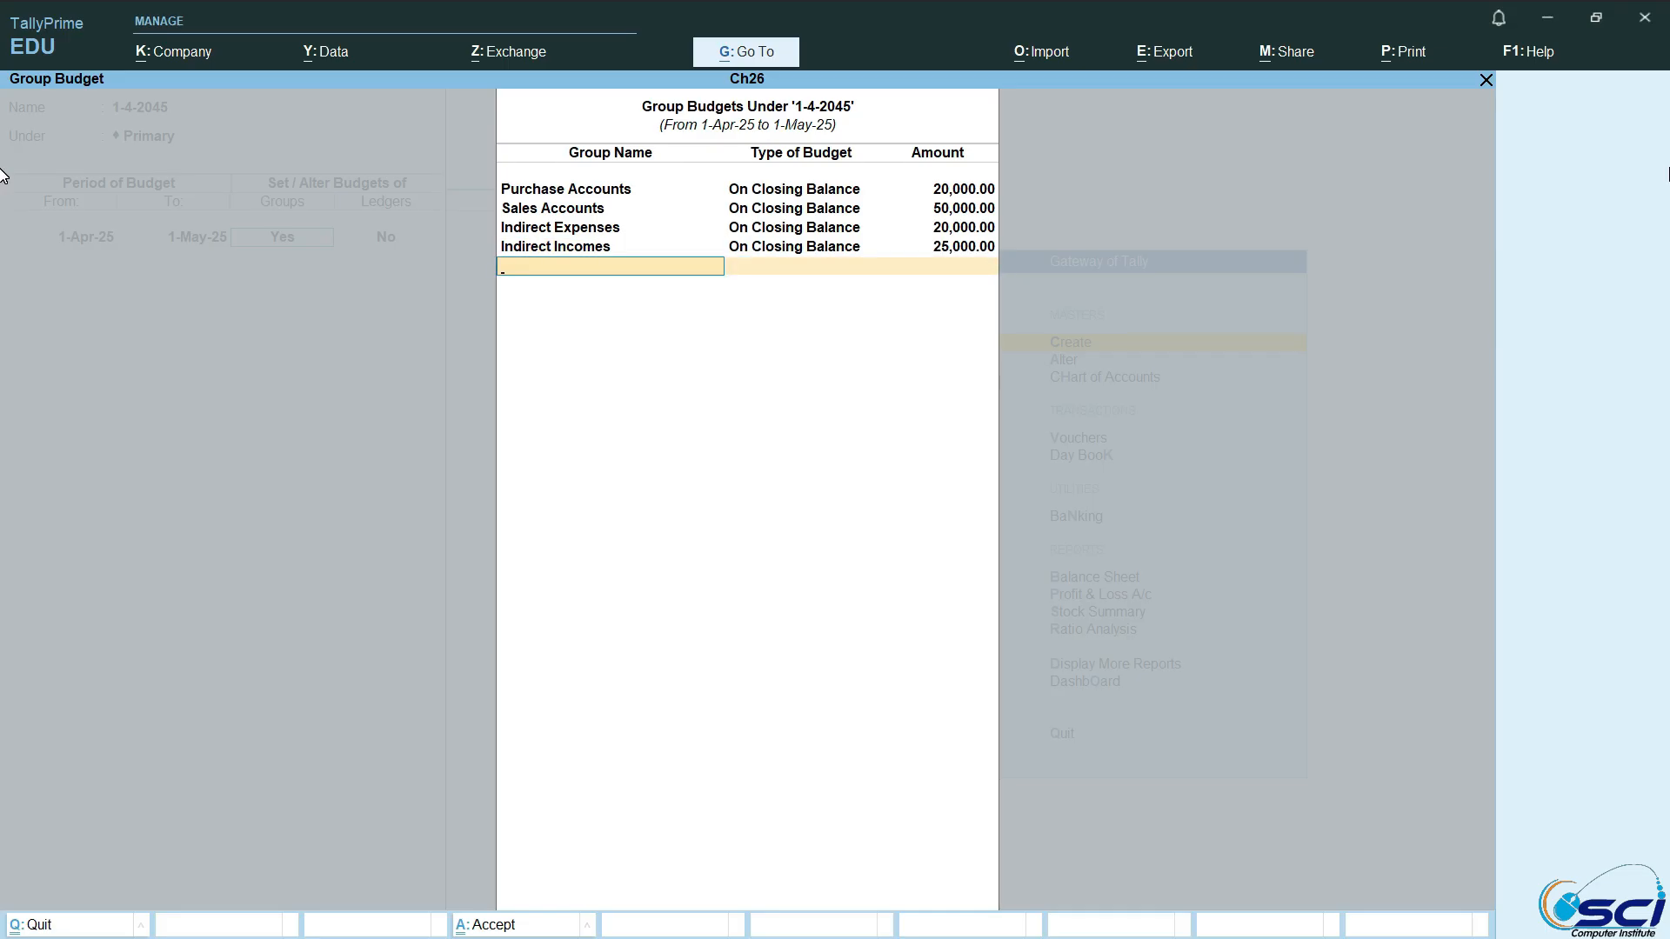
Step: Finish the group budget list, save the budget without ledger budgets, and leave budget creation
{"action": "key", "text": "Return"}
{"action": "key", "text": "Return"}
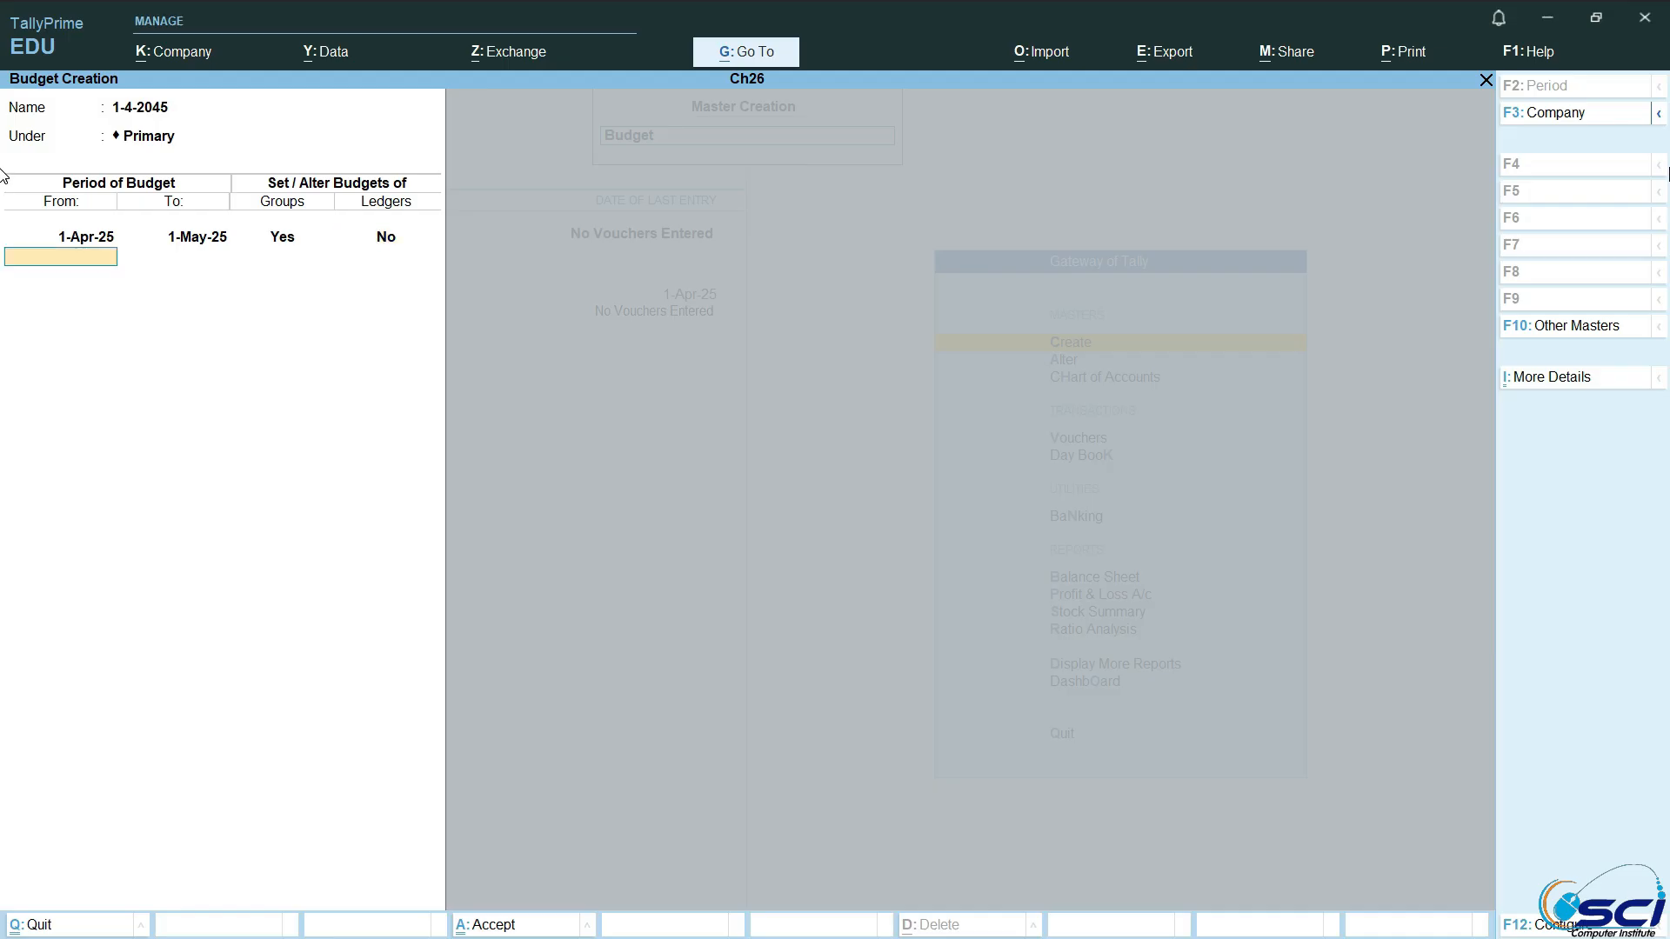
{"action": "key", "text": "Return"}
{"action": "key", "text": "Return"}
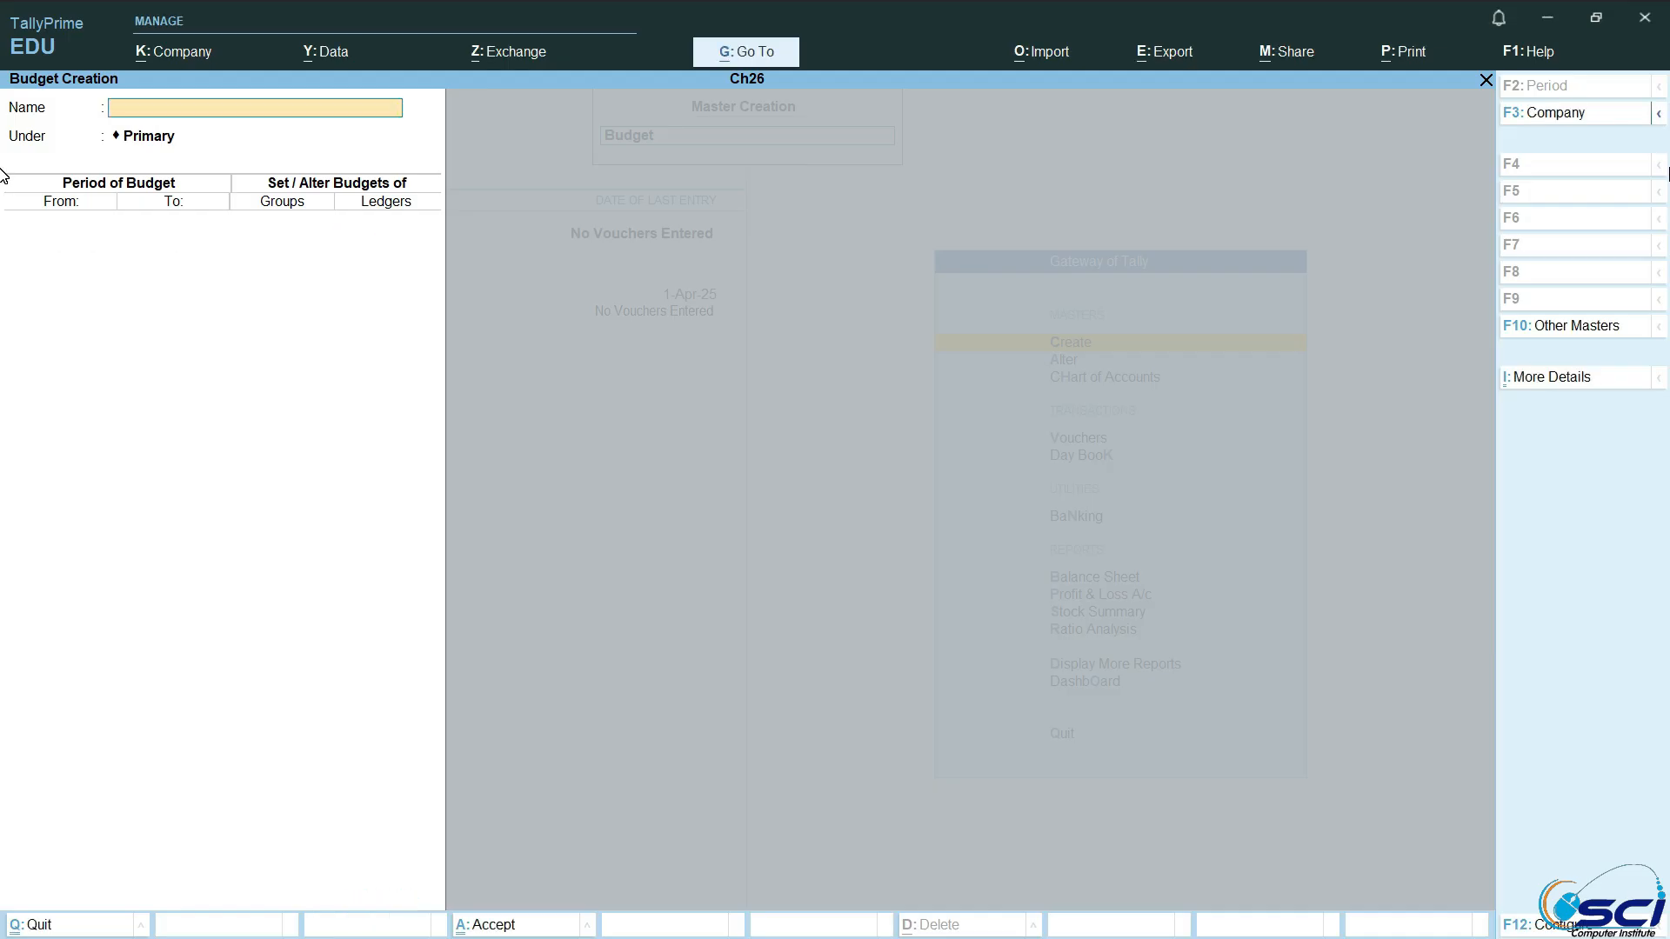
{"action": "key", "text": "Escape"}
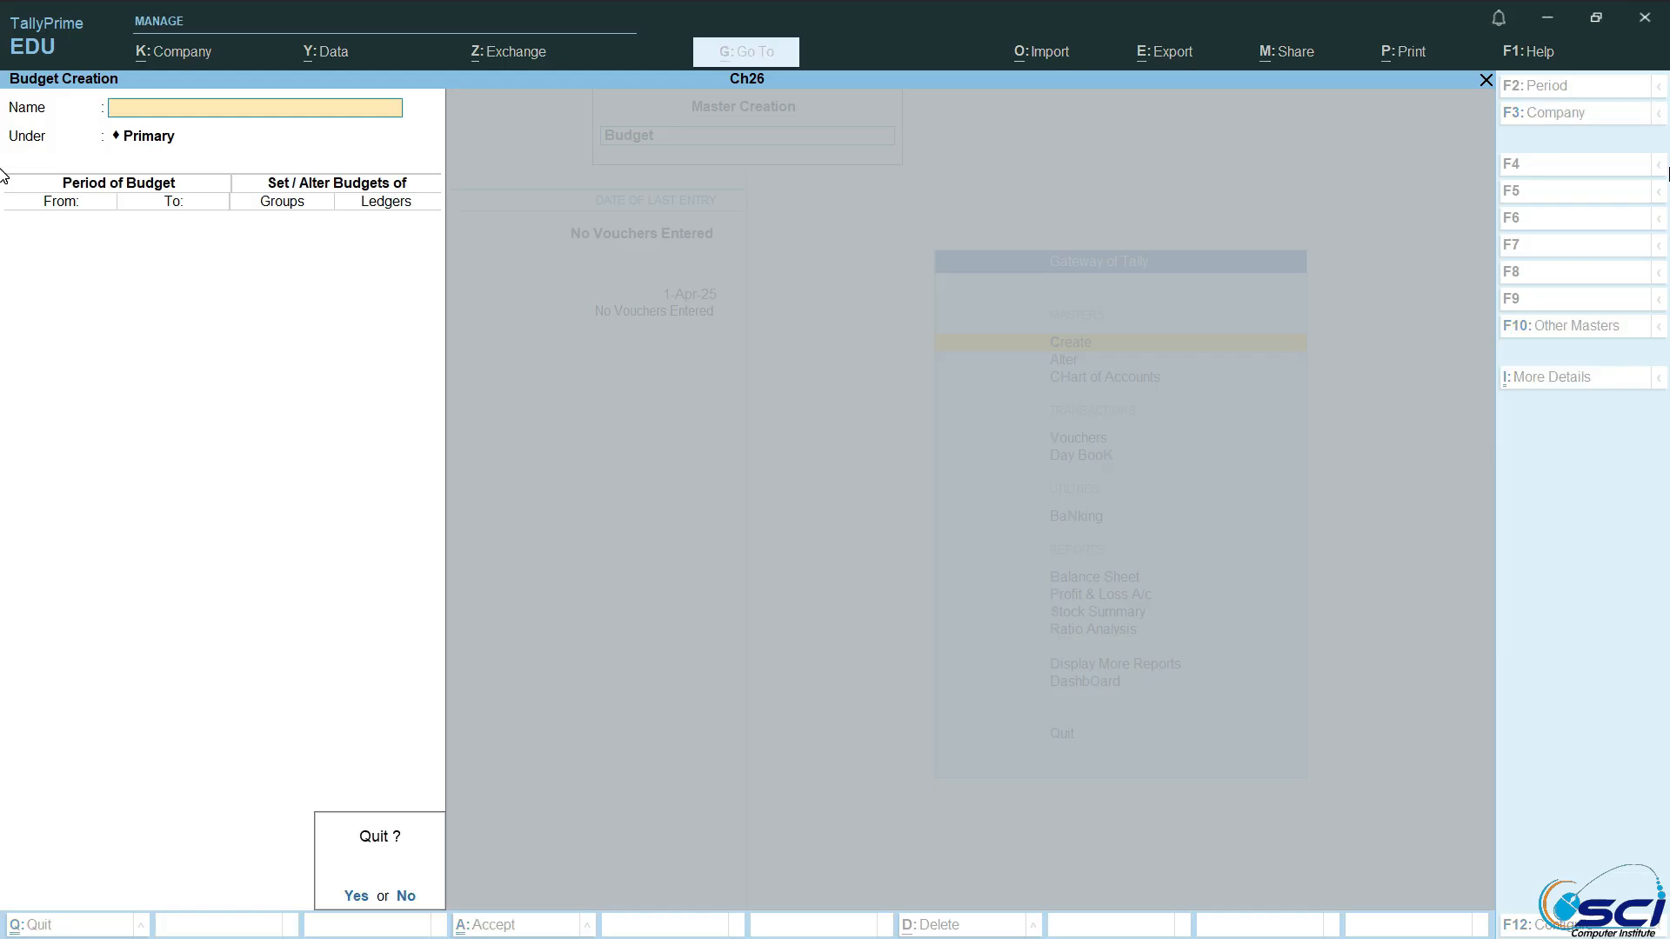
{"action": "key", "text": "Return"}
{"action": "key", "text": "Escape"}
Step: Open the Trial Balance report for company Ch26
{"action": "key", "text": "Up"}
{"action": "key", "text": "Up"}
{"action": "key", "text": "Up"}
{"action": "key", "text": "Return"}
{"action": "key", "text": "Down"}
{"action": "key", "text": "Down"}
{"action": "key", "text": "Down"}
{"action": "key", "text": "Down"}
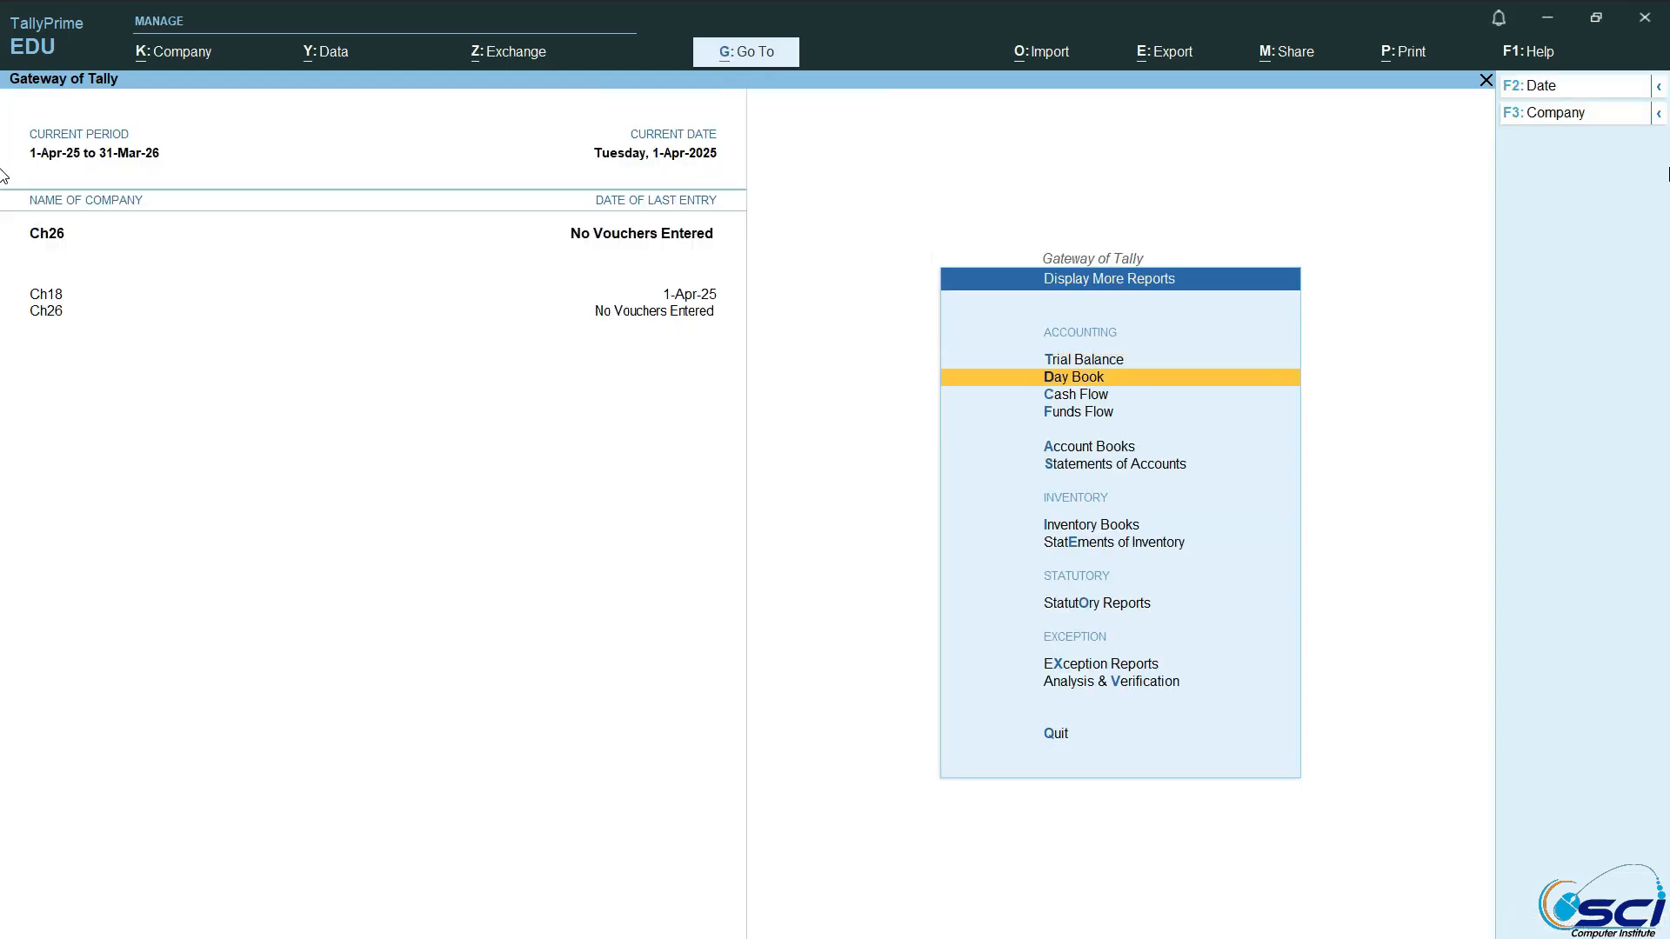
{"action": "key", "text": "Down"}
{"action": "key", "text": "Down"}
{"action": "key", "text": "Down"}
{"action": "key", "text": "Up"}
{"action": "key", "text": "Up"}
{"action": "key", "text": "Up"}
{"action": "key", "text": "Up"}
{"action": "key", "text": "Up"}
{"action": "key", "text": "Up"}
{"action": "key", "text": "Up"}
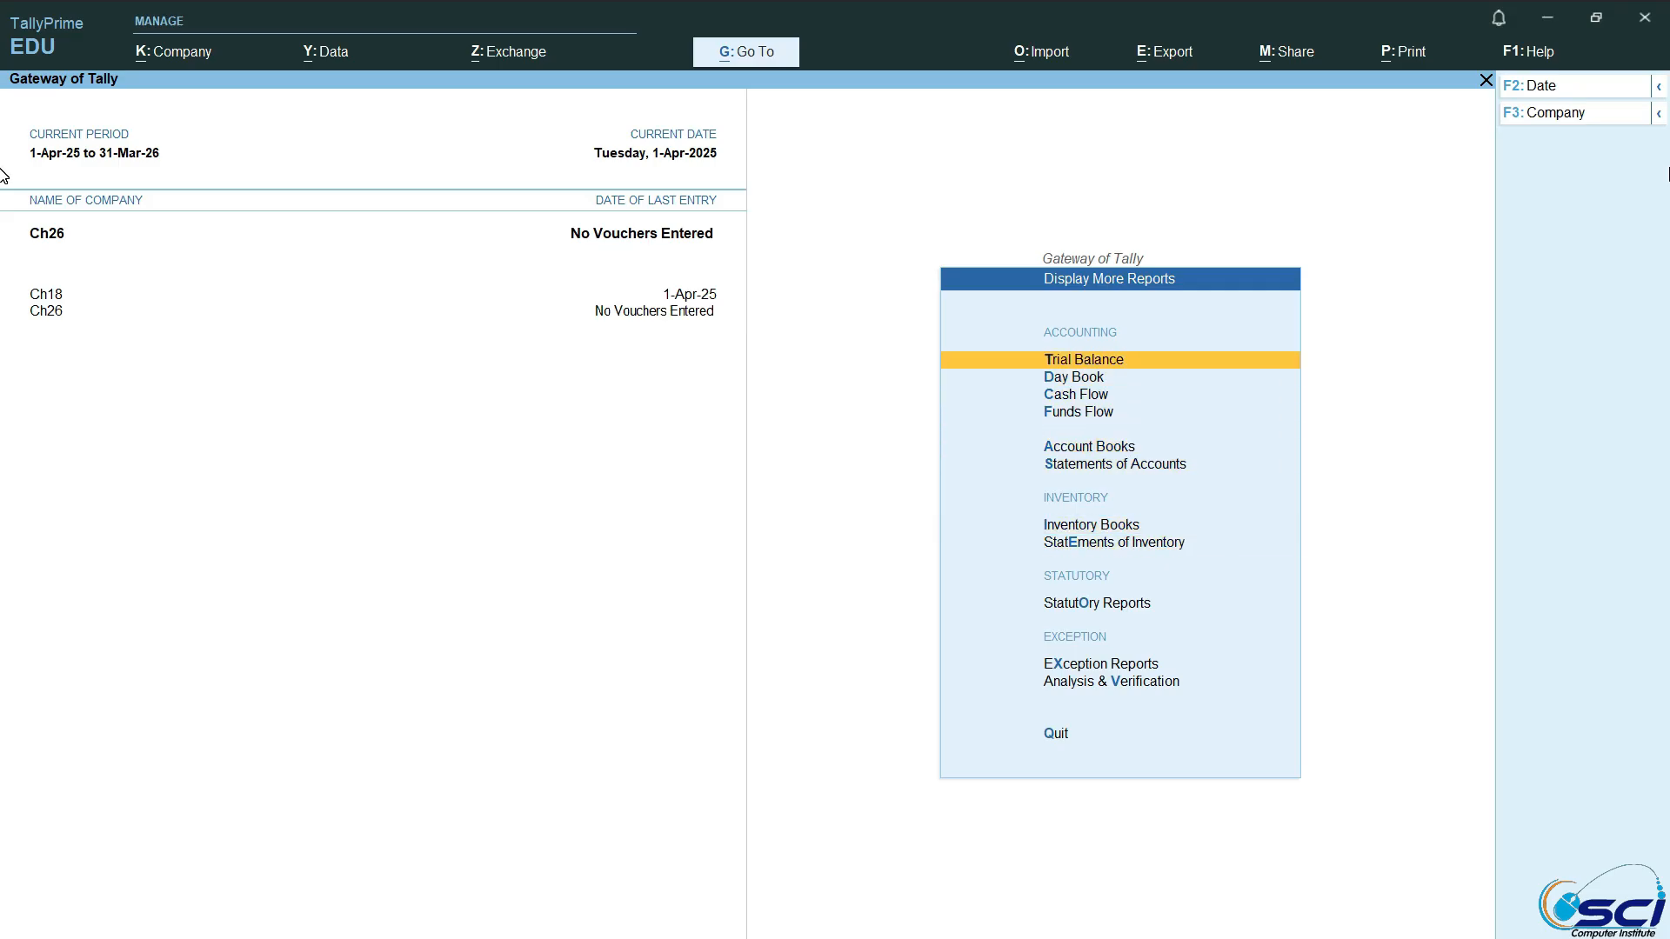
{"action": "key", "text": "Return"}
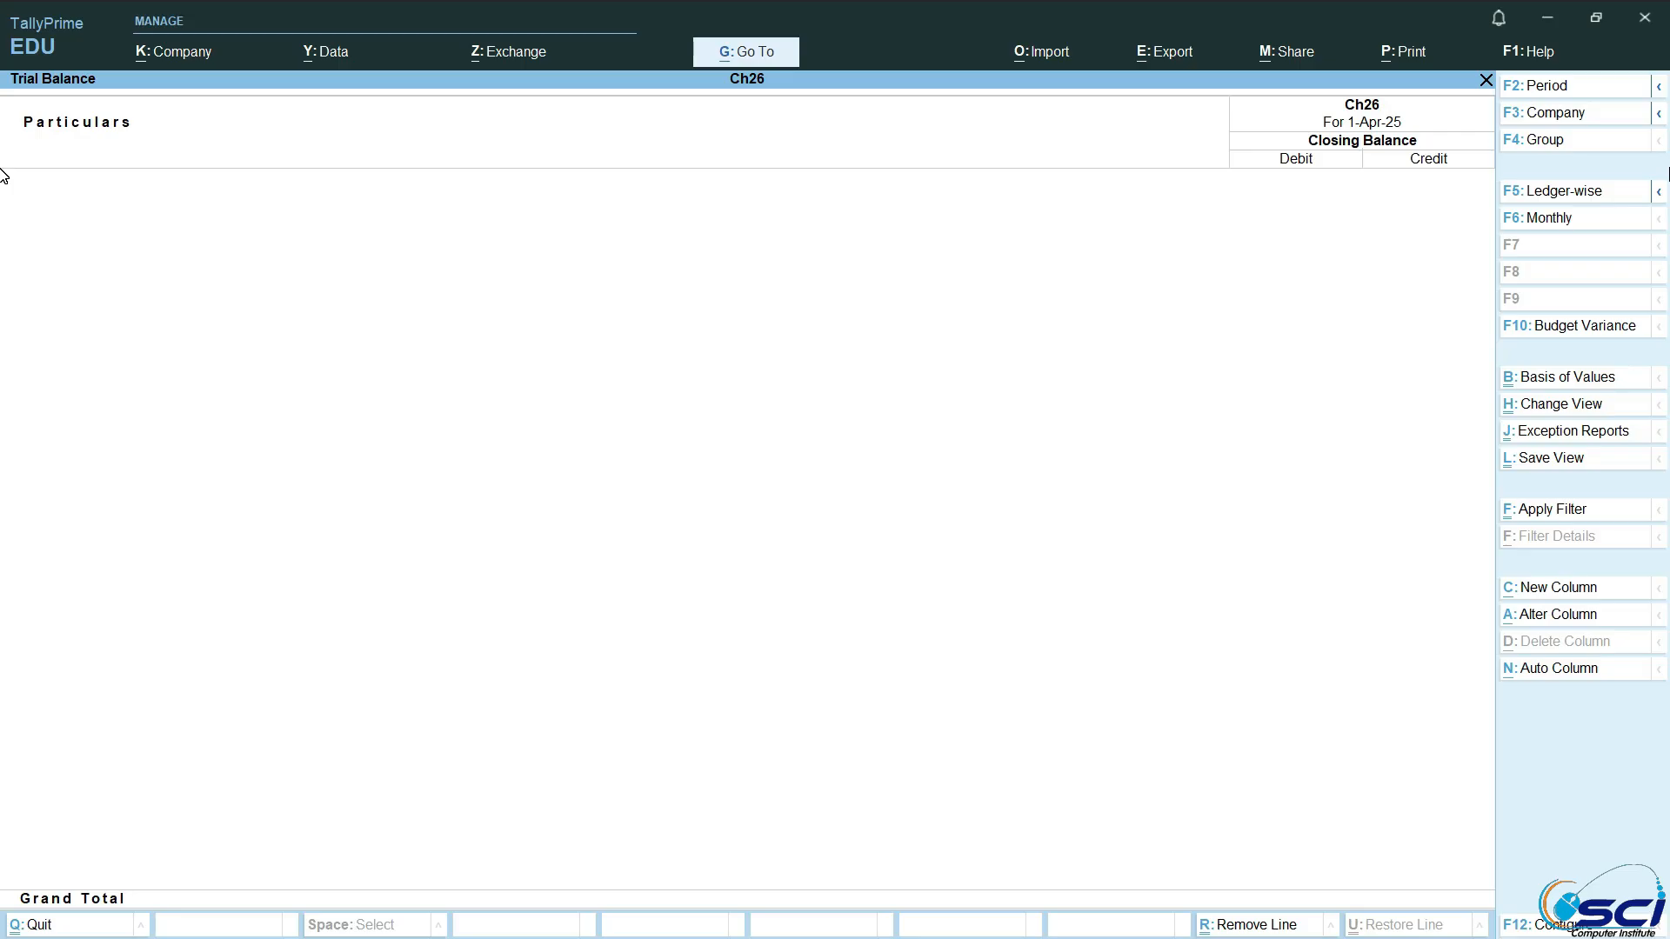
Step: Add a Trial Balance column for Ch26 from 1-Apr-25 to 1-May-25 showing the 1-4-2045 budget values for the Primary group
{"action": "left_click", "coordinate": [1543, 594]}
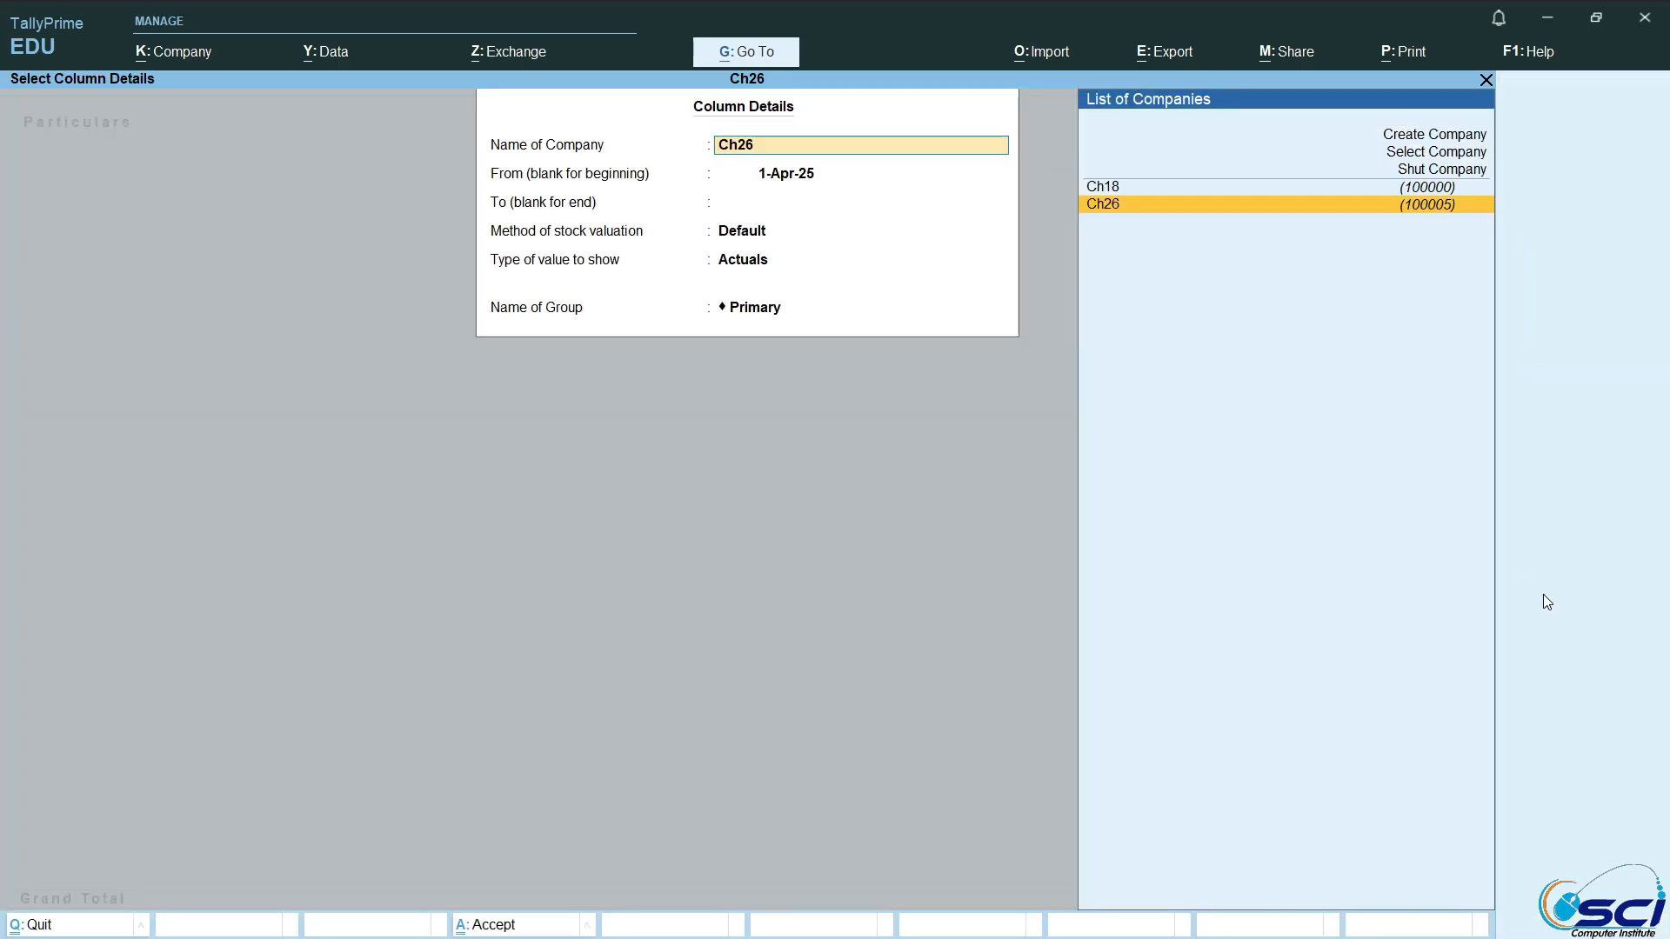
{"action": "key", "text": "Return"}
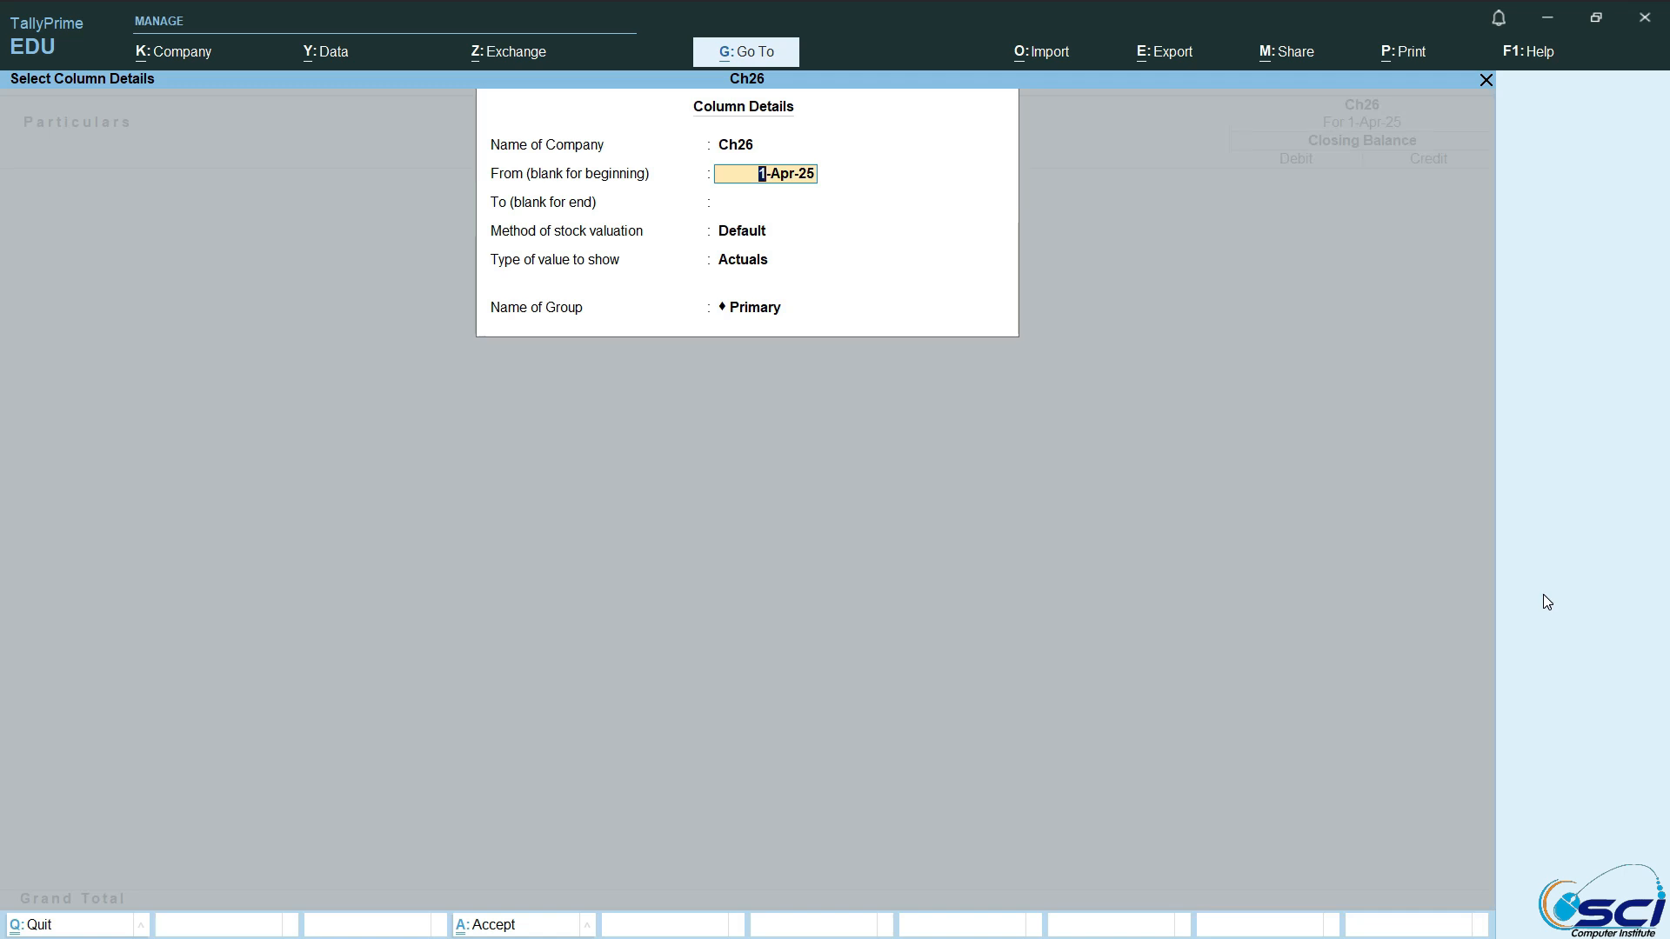
{"action": "key", "text": "Return"}
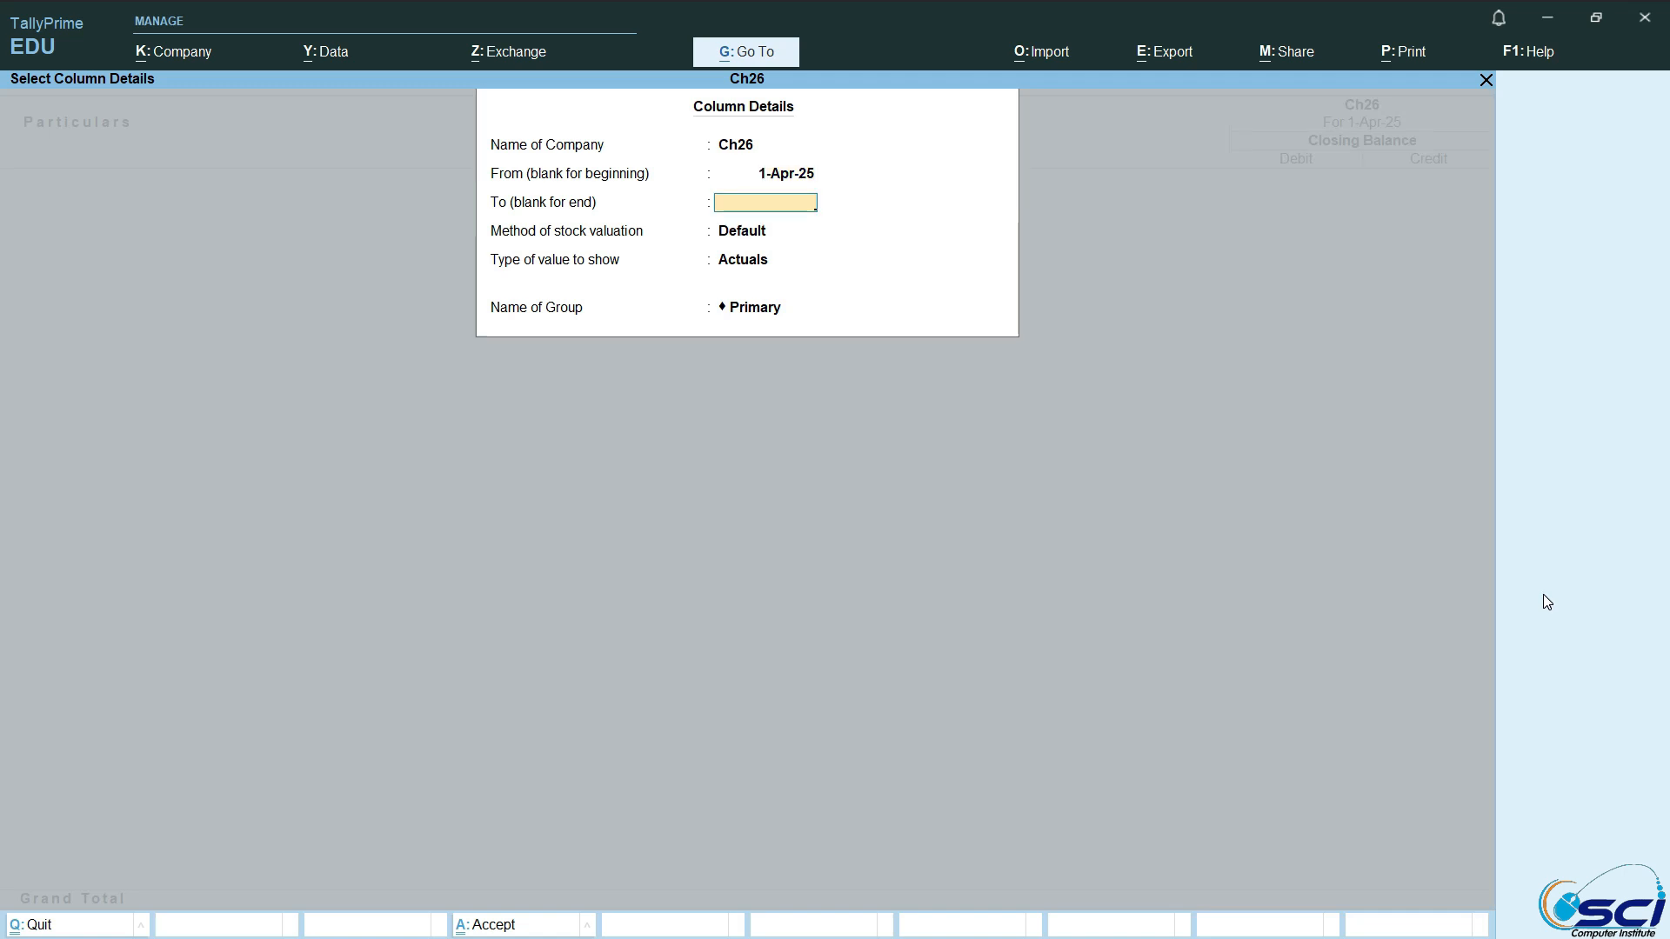
{"action": "type", "text": "1-5-20"}
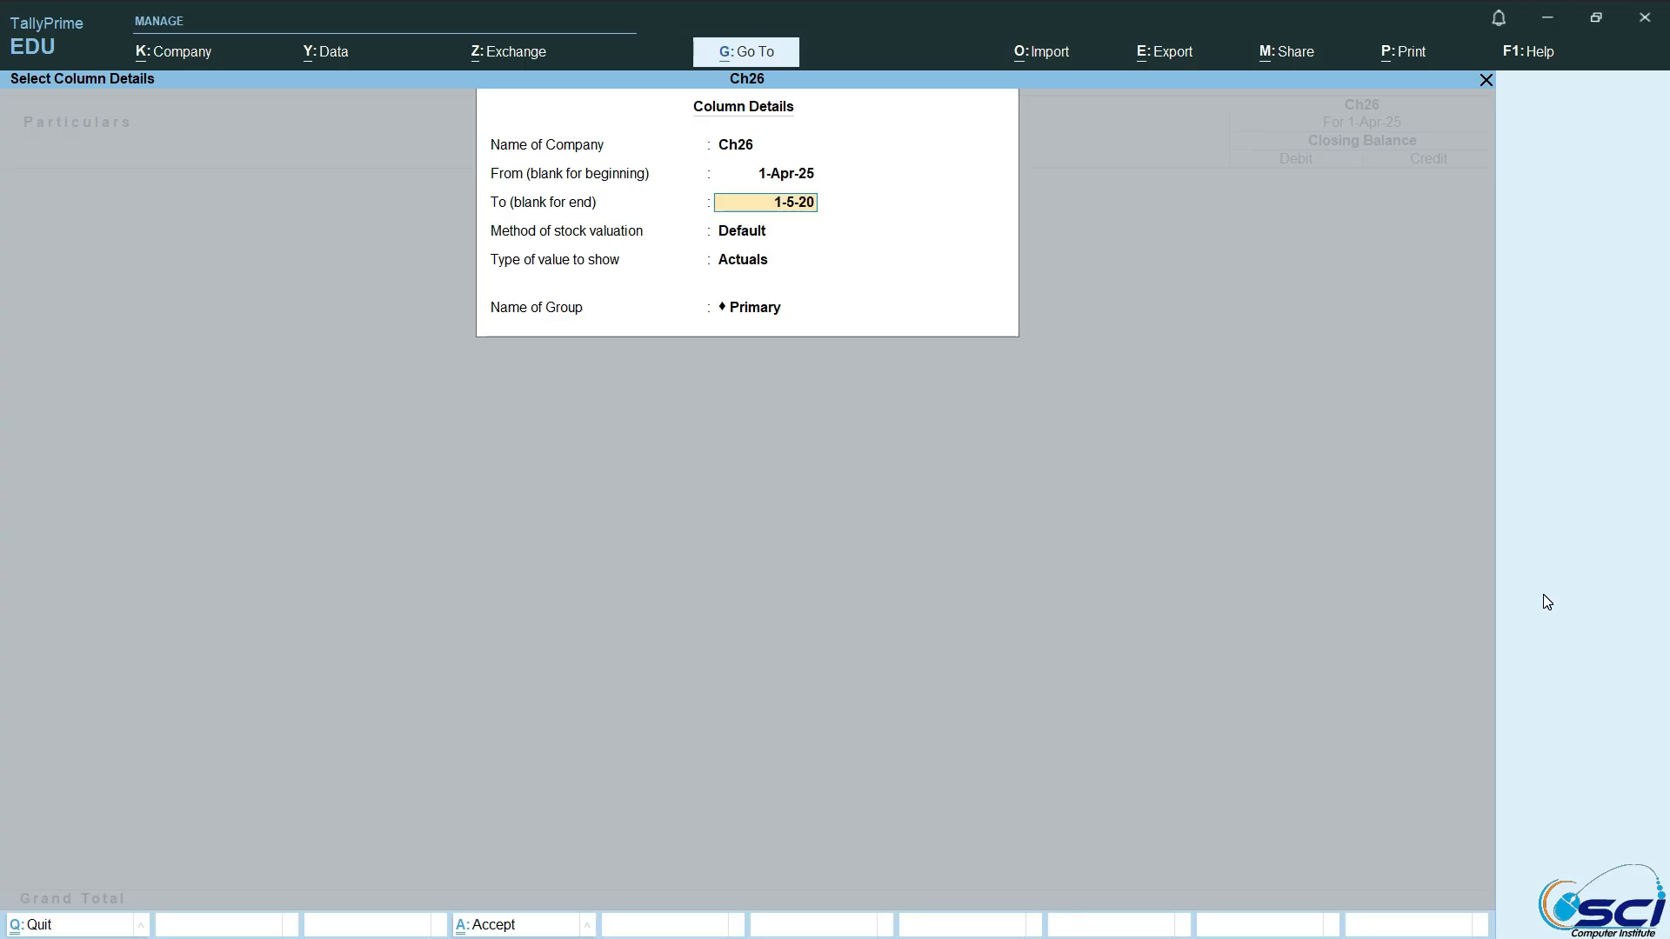
{"action": "type", "text": "25"}
{"action": "key", "text": "Return"}
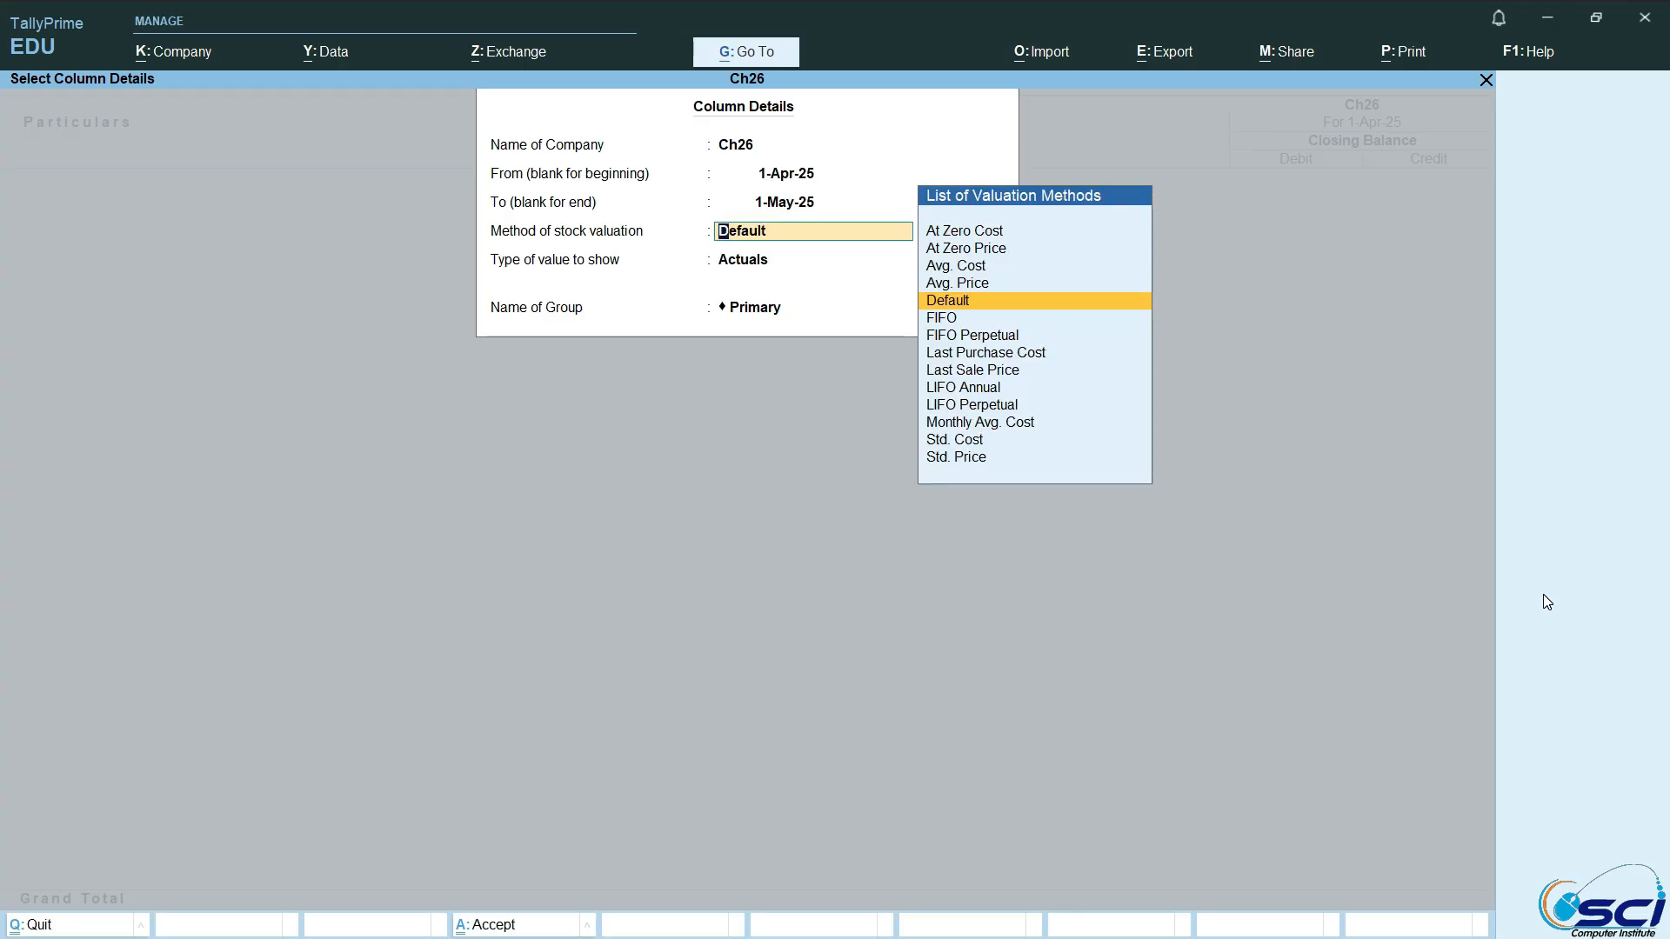
{"action": "key", "text": "Return"}
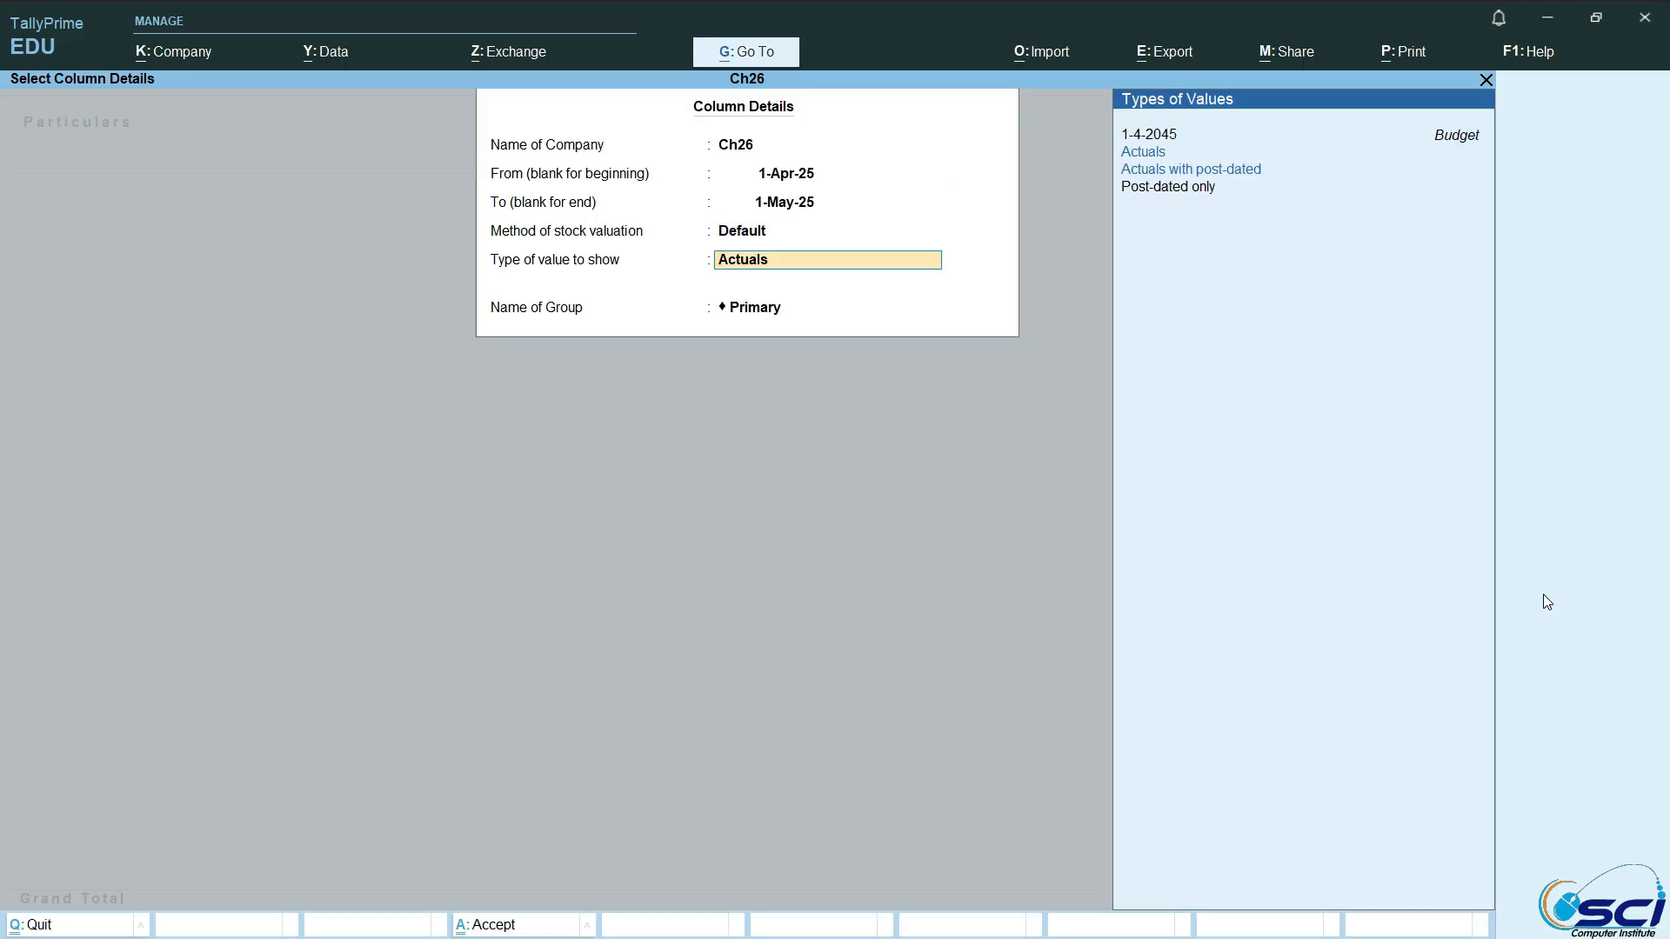
{"action": "key", "text": "Up"}
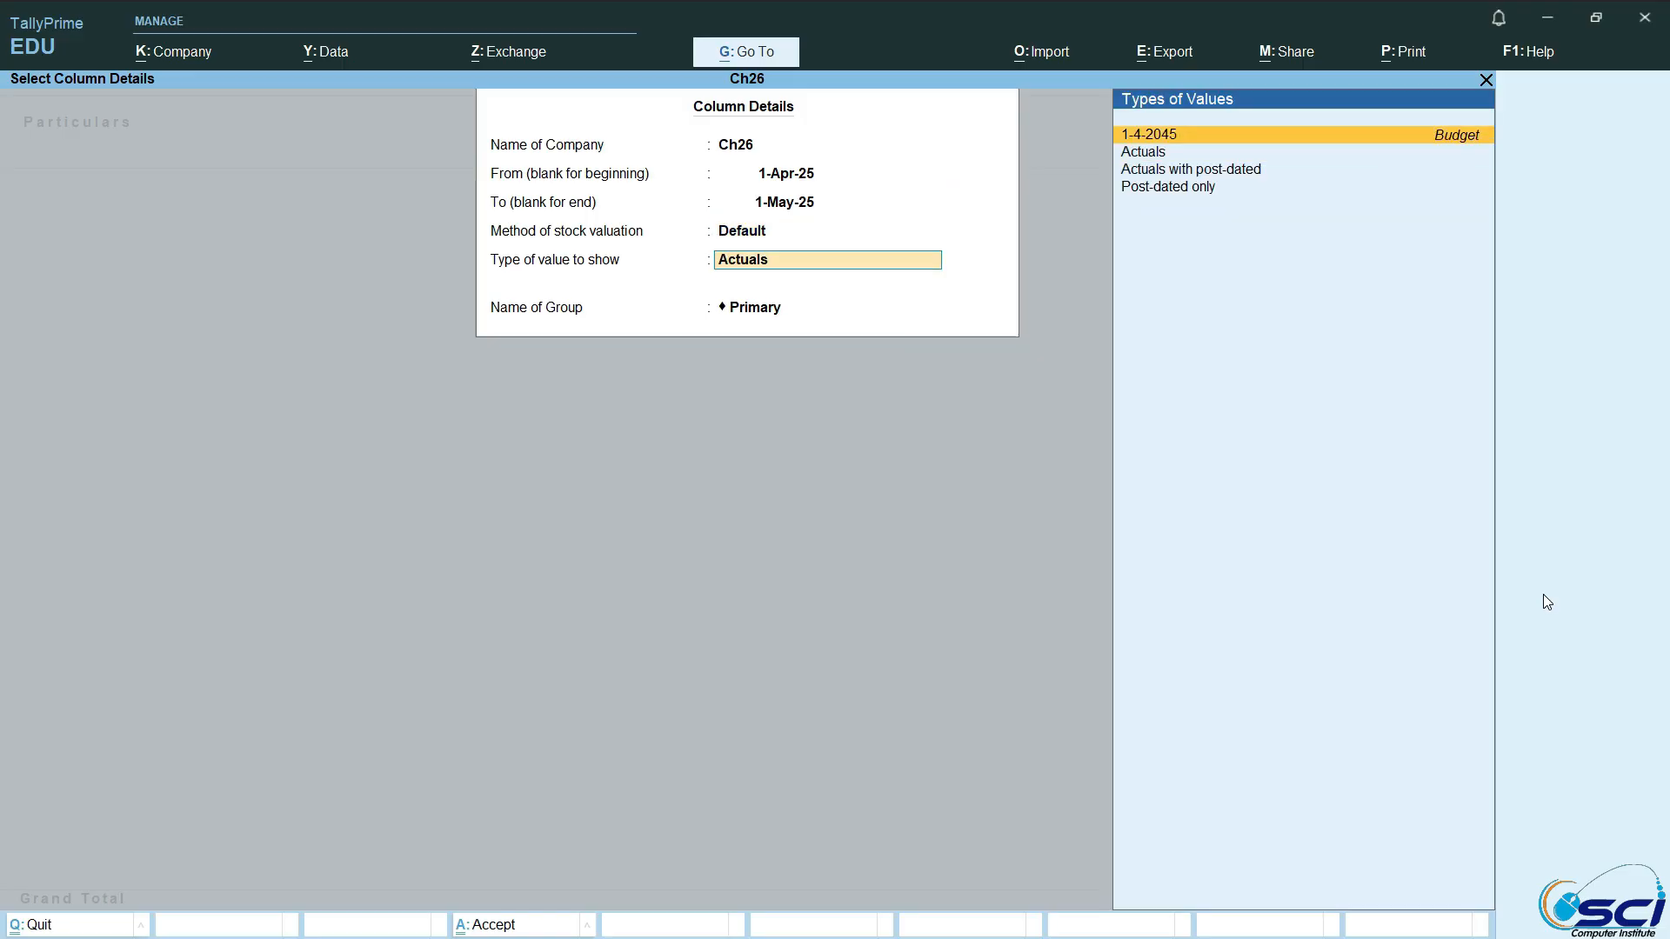
{"action": "key", "text": "Return"}
{"action": "key", "text": "Return"}
{"action": "key", "text": "Return"}
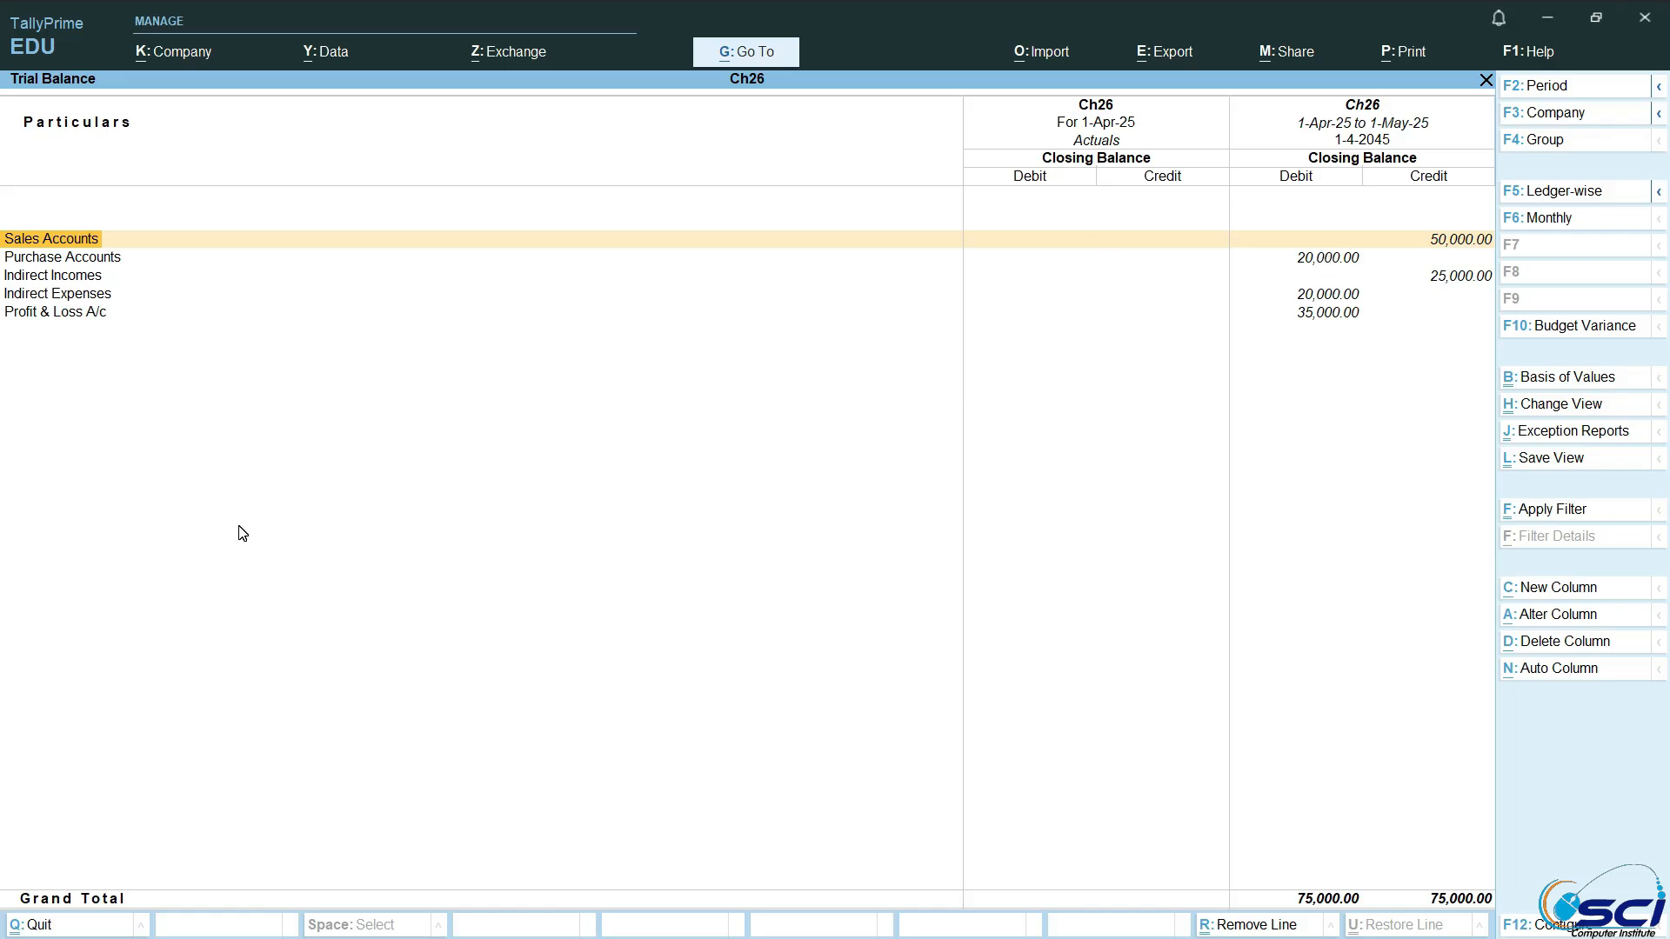
Step: Leave the Trial Balance and start a new Sales voucher in company Ch26
{"action": "key", "text": "Escape"}
{"action": "key", "text": "Escape"}
{"action": "key", "text": "Escape"}
{"action": "key", "text": "Escape"}
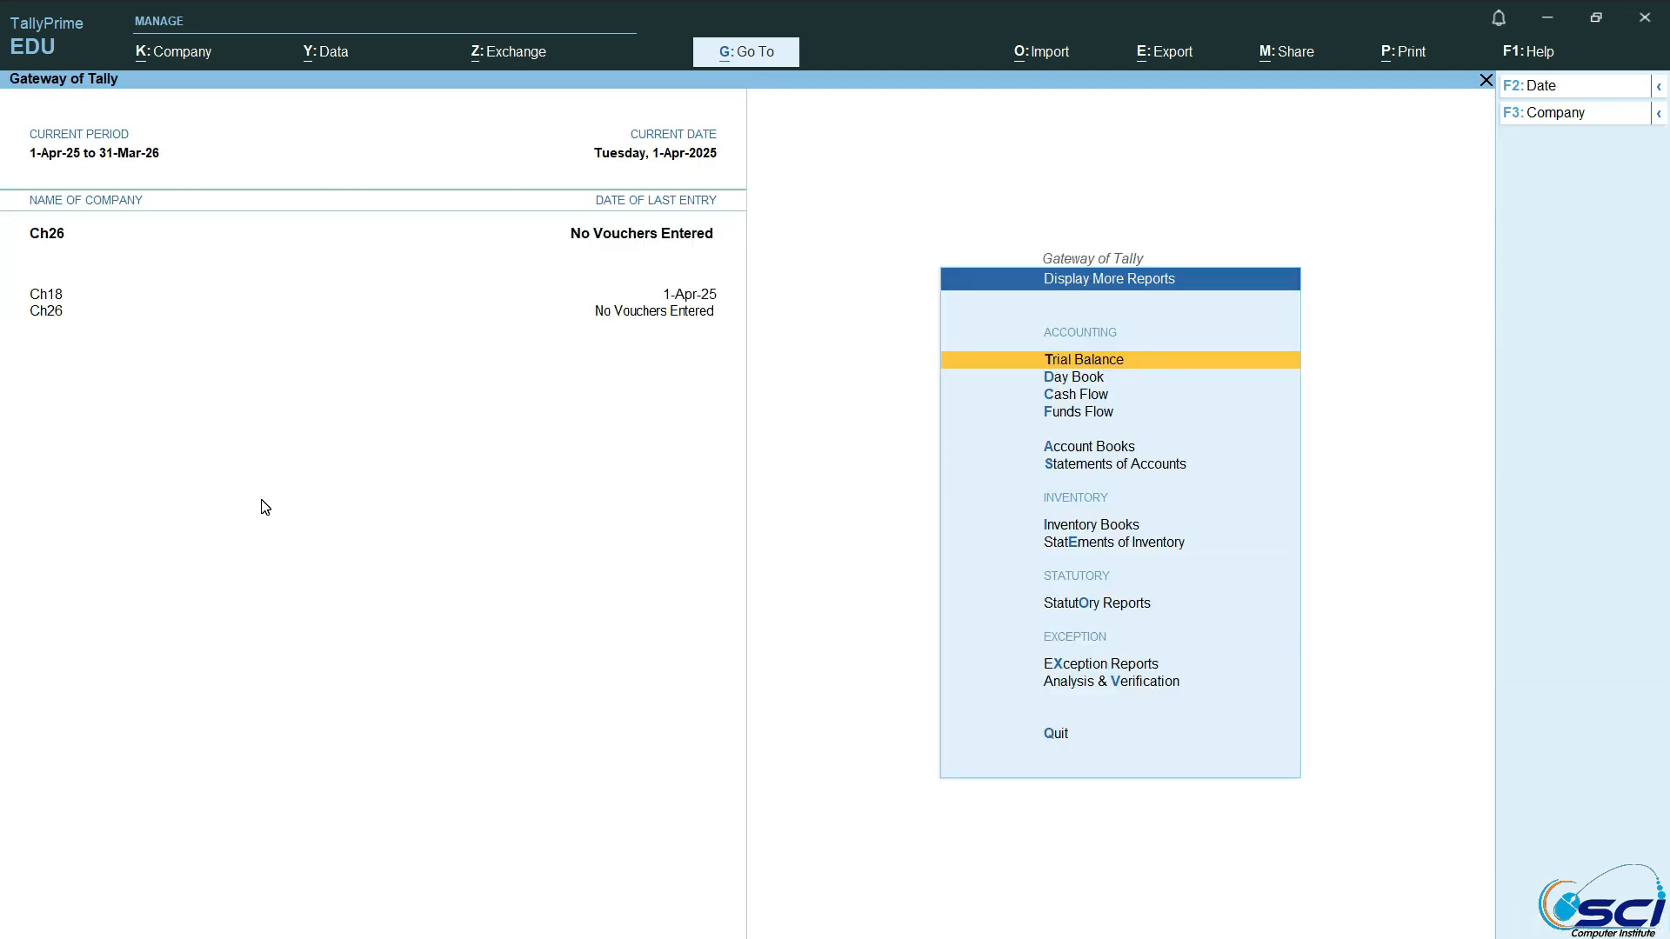
{"action": "key", "text": "Down"}
{"action": "key", "text": "Down"}
{"action": "key", "text": "Down"}
{"action": "key", "text": "Down"}
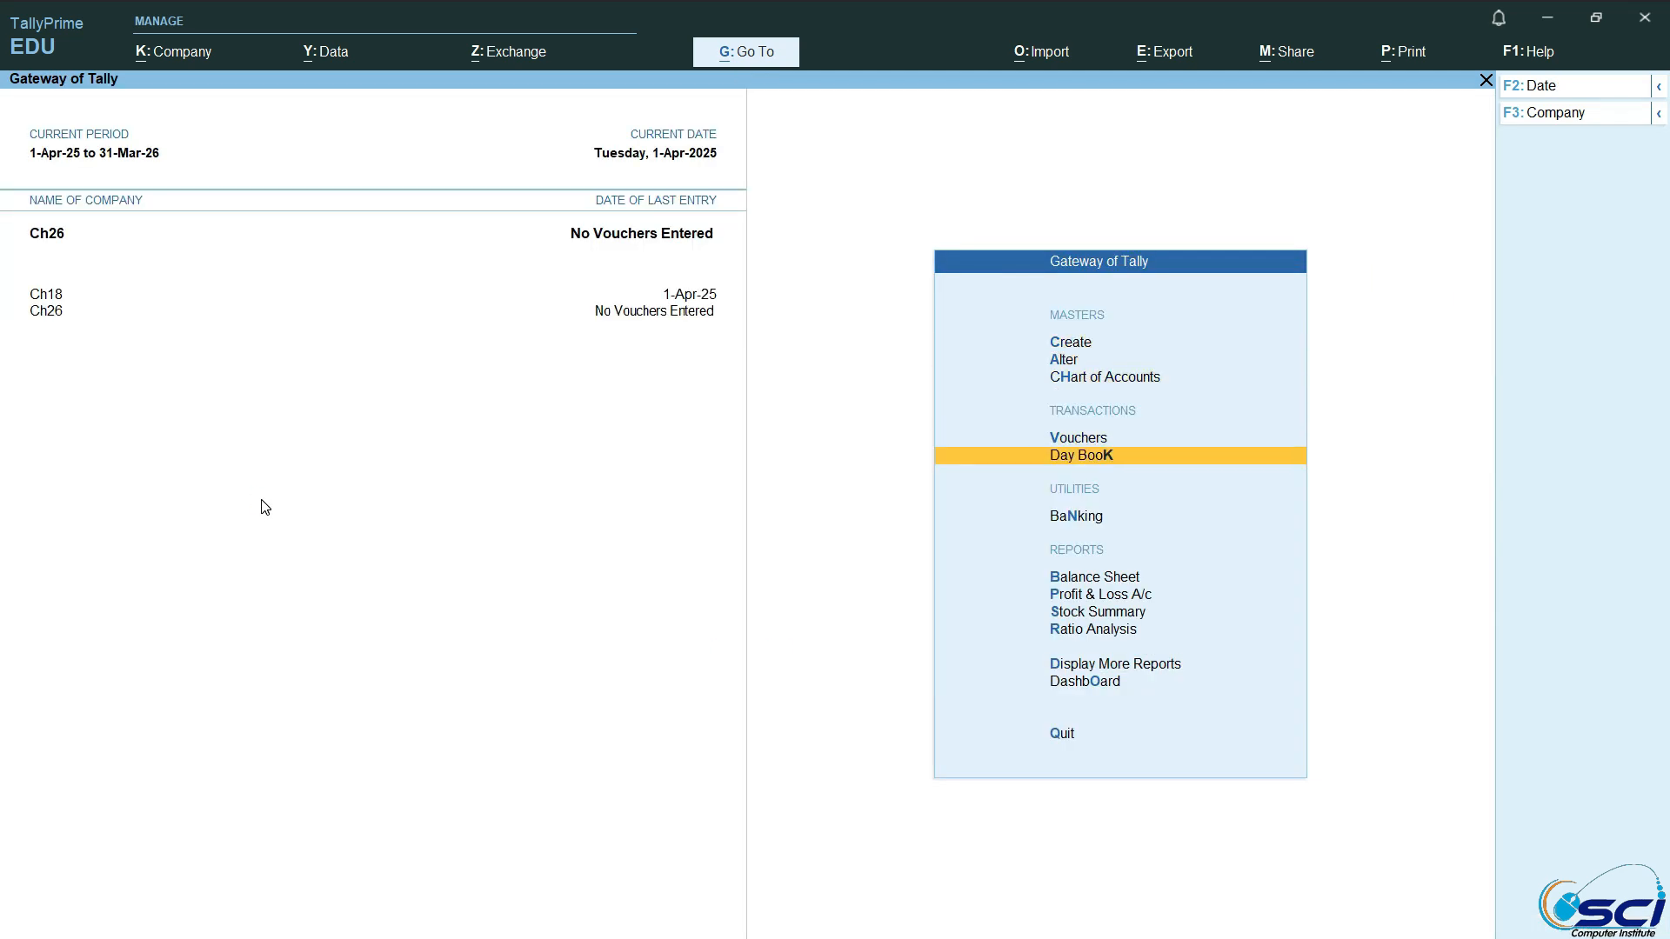
{"action": "key", "text": "Up"}
{"action": "key", "text": "Return"}
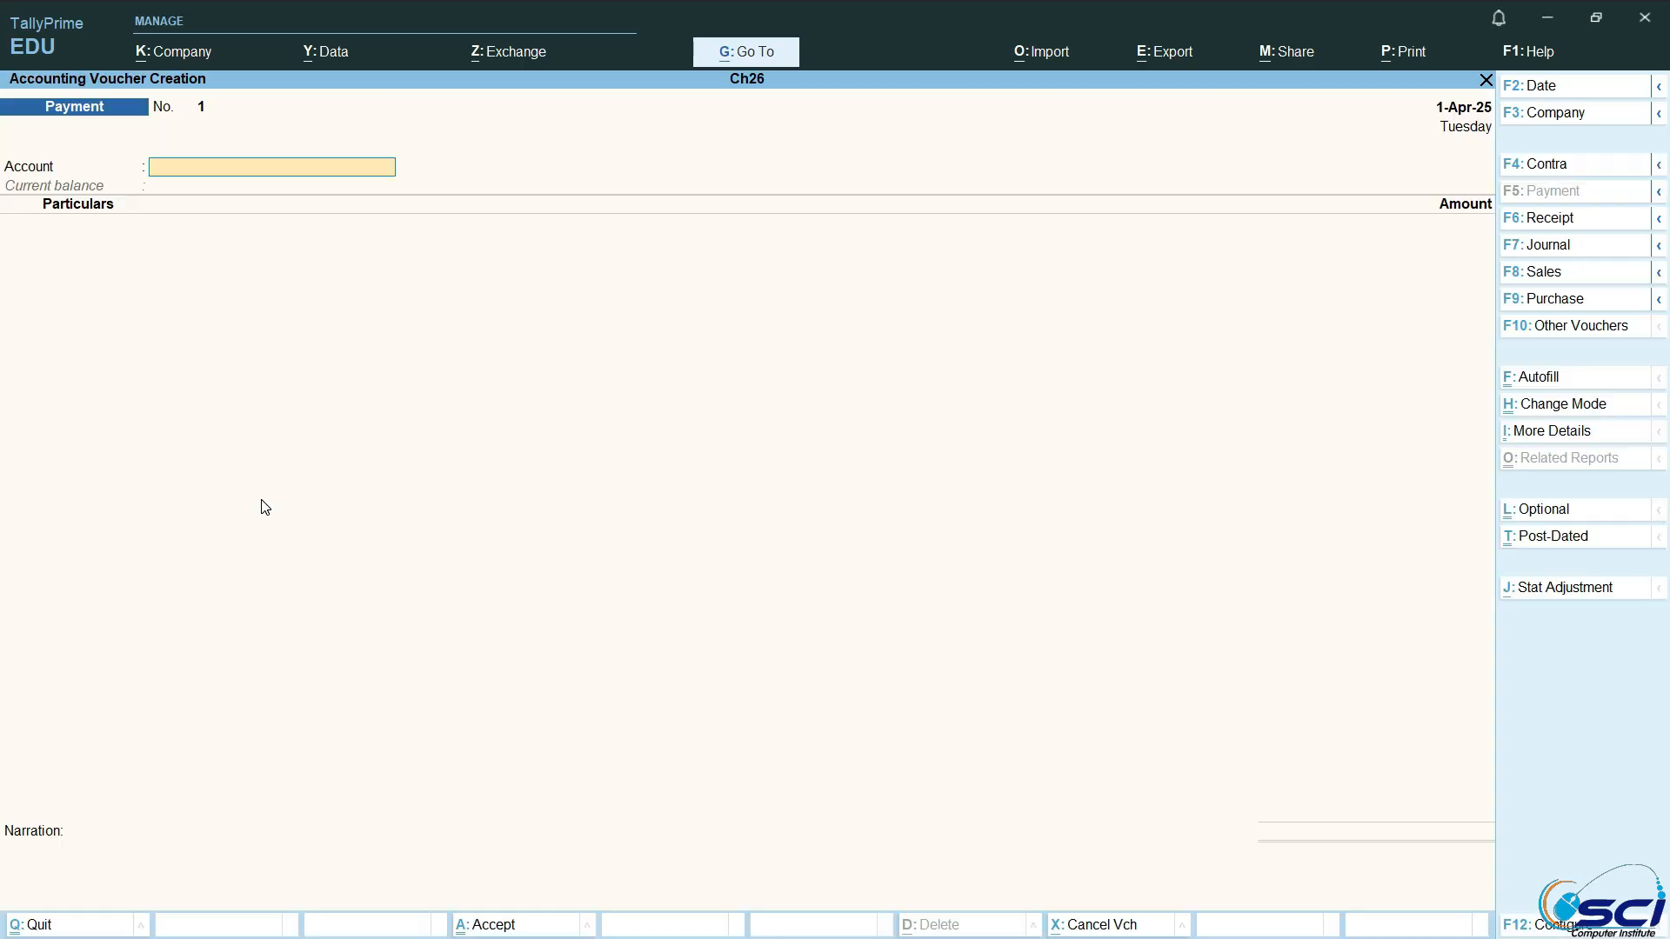
{"action": "key", "text": "XF86AudioRaiseVolume"}
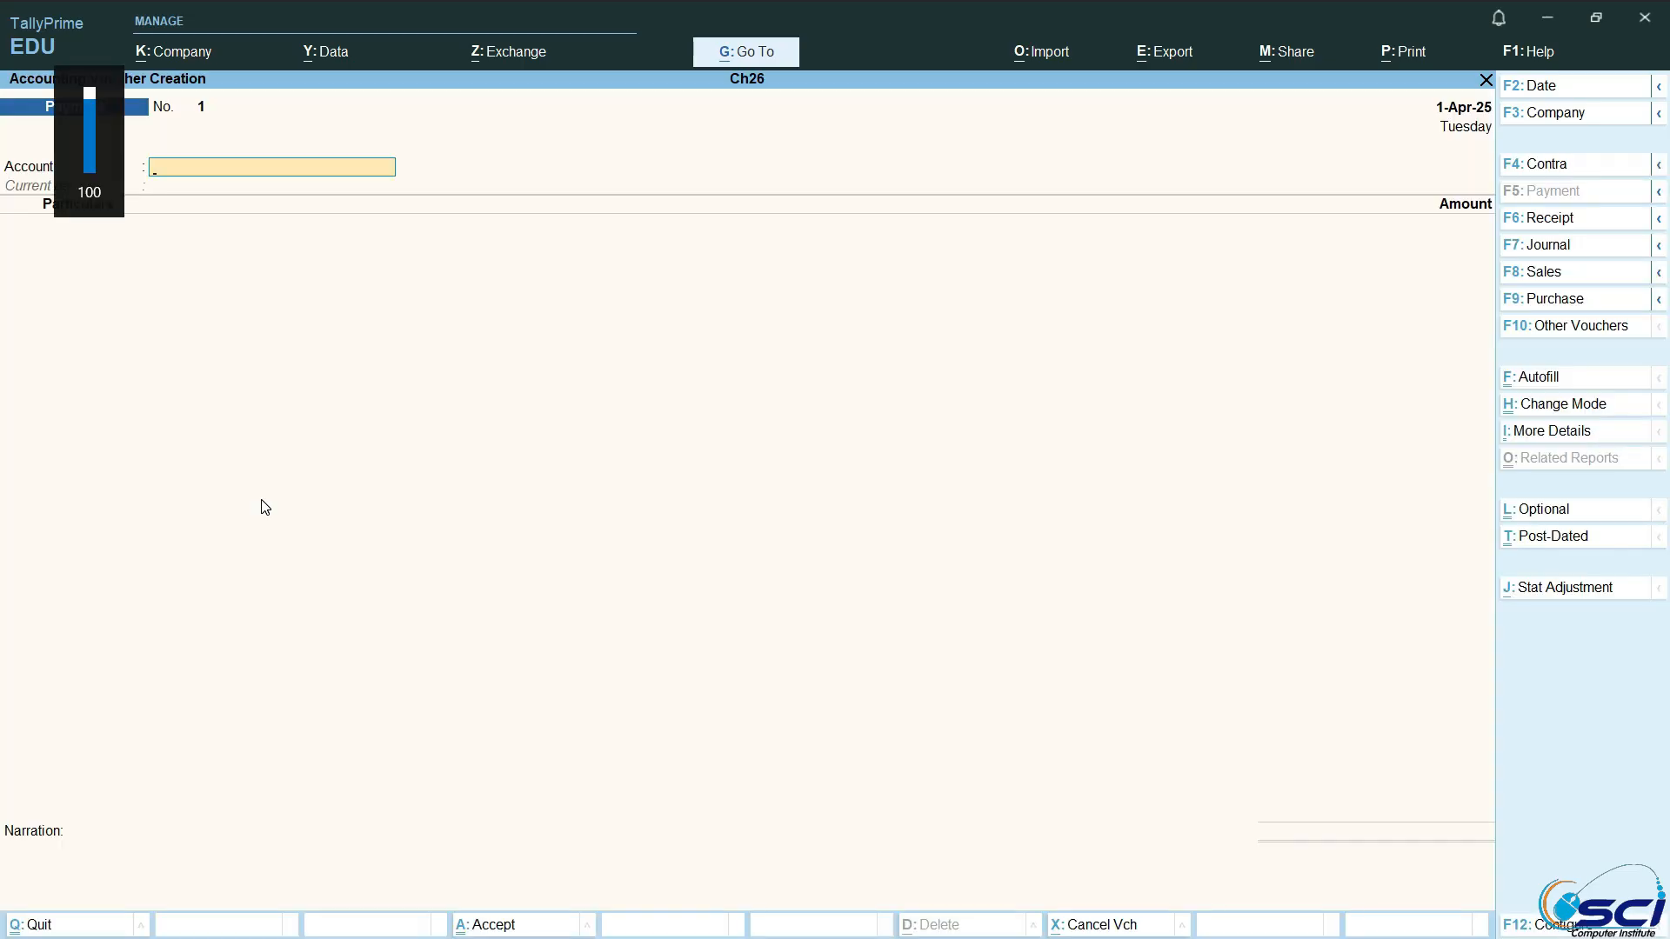
{"action": "key", "text": "F8"}
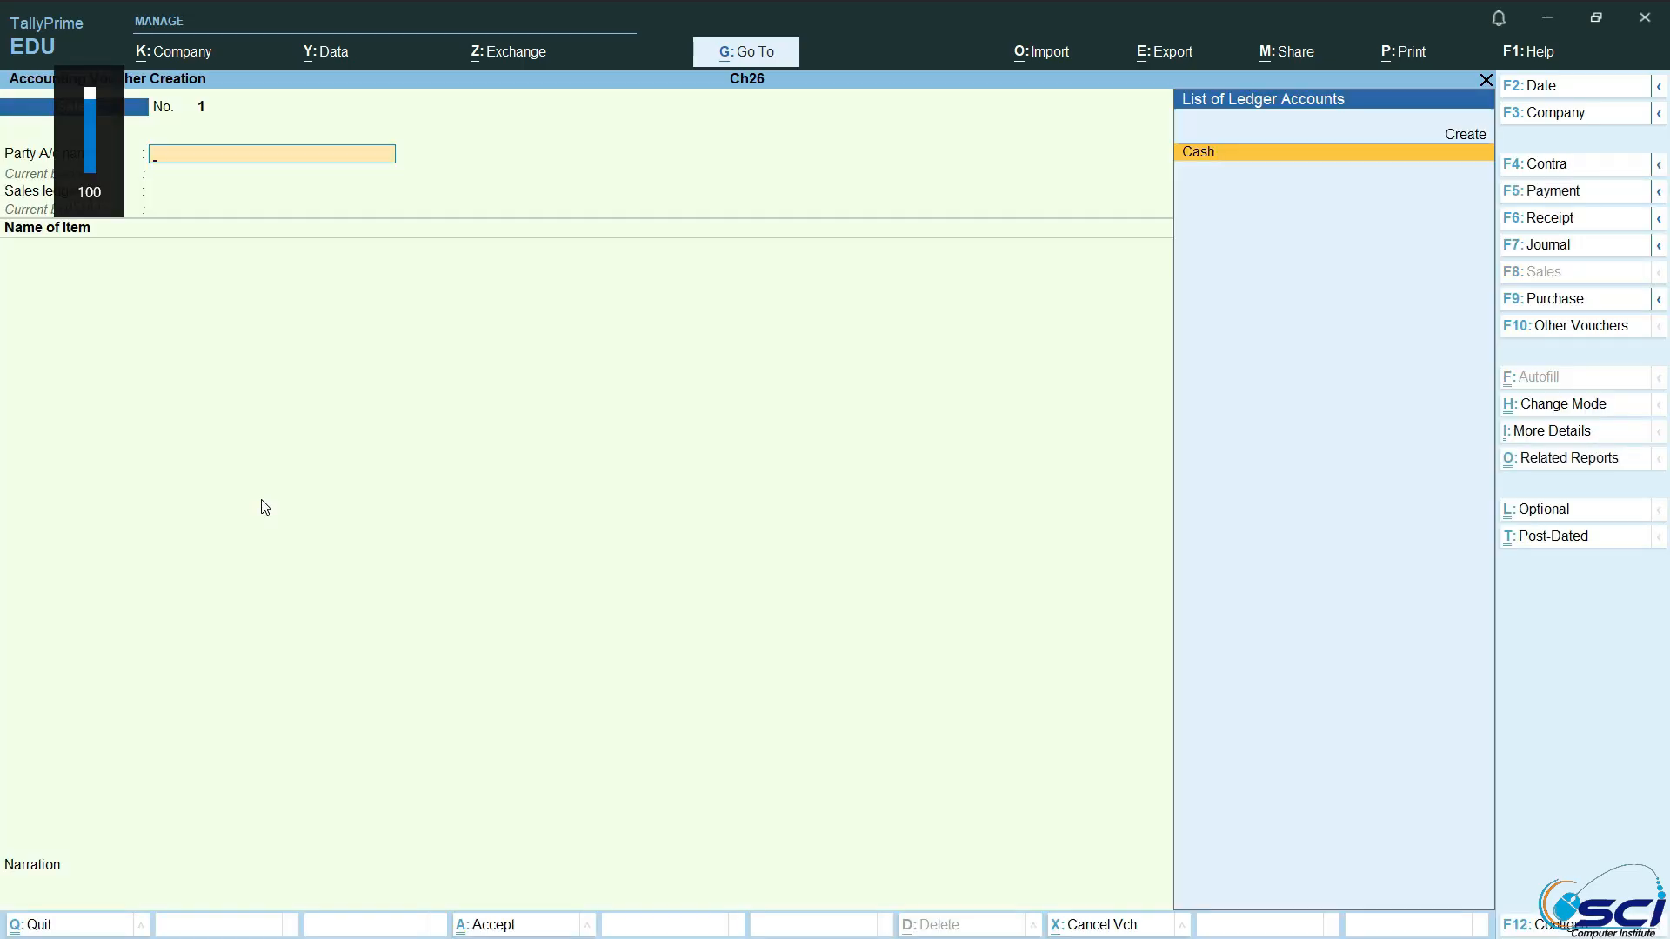
Step: Begin creating a party ledger from within the Sales voucher and enter the customer's name as its name
{"action": "left_click", "coordinate": [1484, 130]}
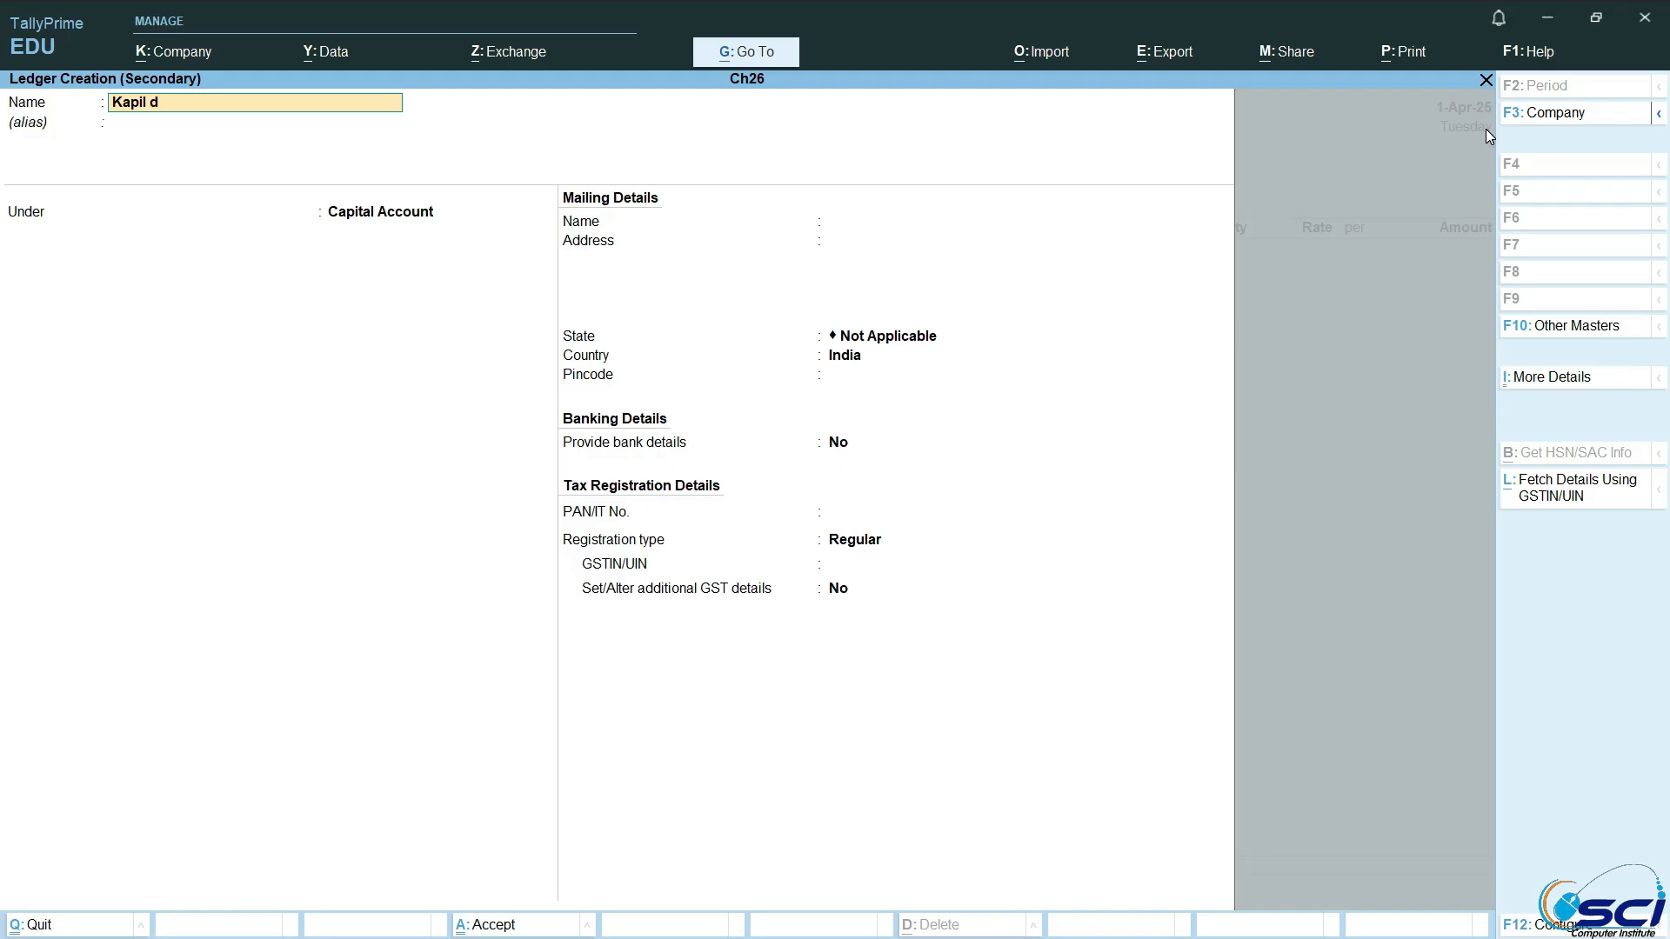
{"action": "key", "text": "Return"}
{"action": "key", "text": "Return"}
Step: Place the customer's ledger under Sundry Debtors, save it, and accept its party details in the Sales voucher
{"action": "type", "text": "S"}
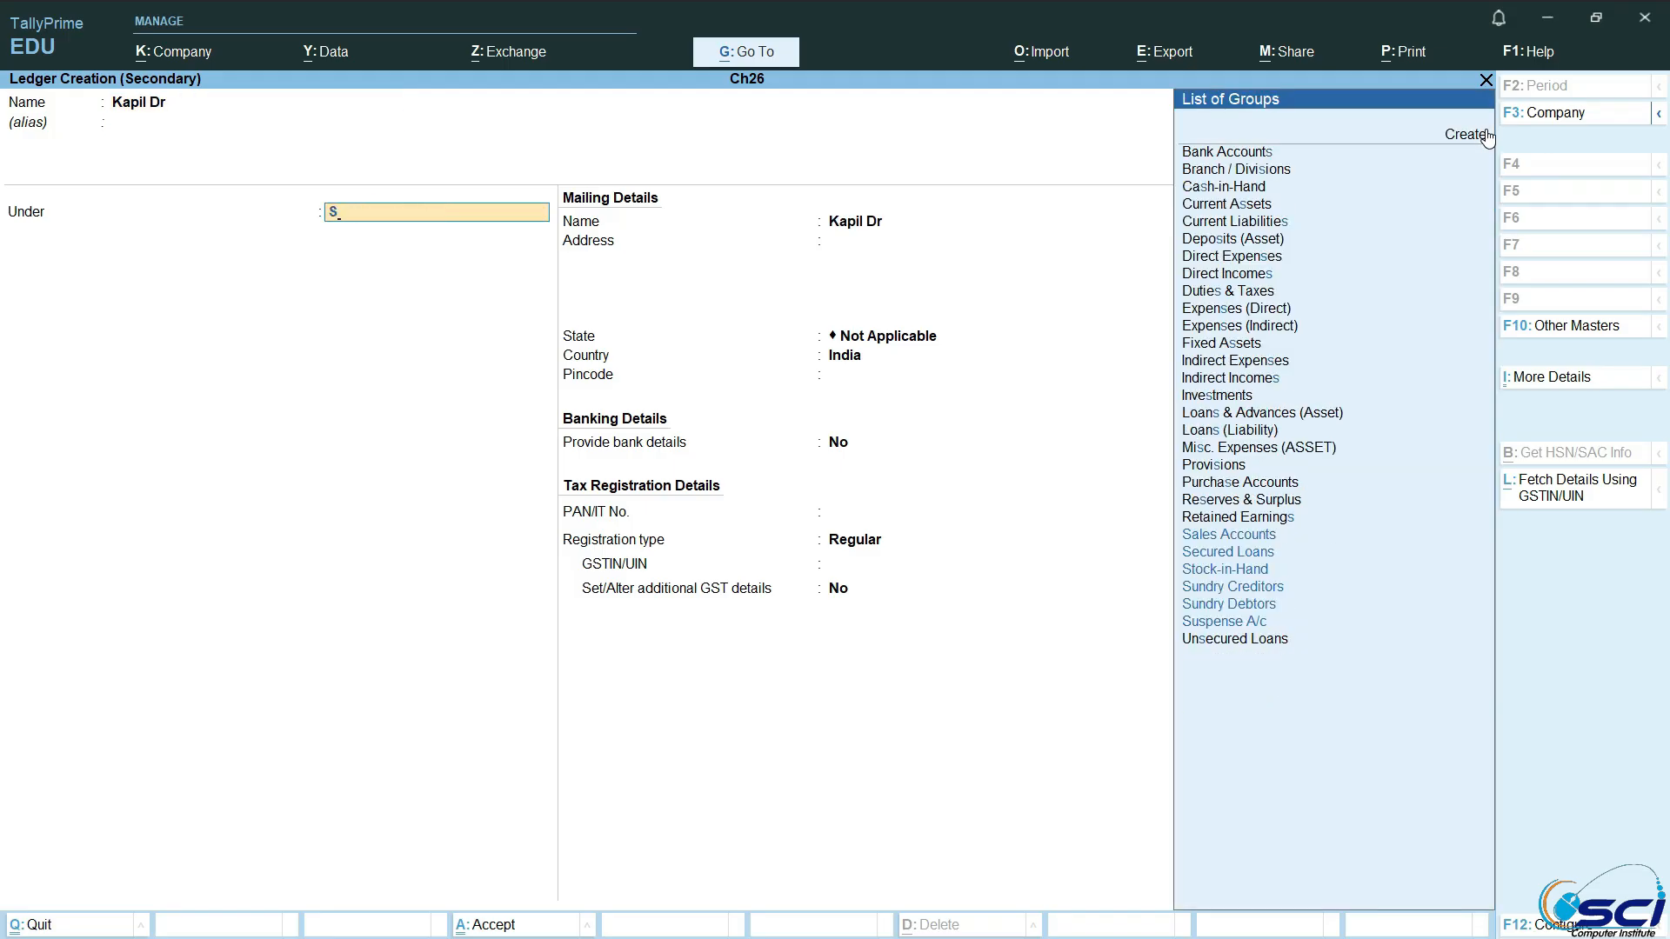
{"action": "key", "text": "Down"}
{"action": "key", "text": "Down"}
{"action": "key", "text": "Down"}
{"action": "key", "text": "Up"}
{"action": "key", "text": "Up"}
{"action": "key", "text": "Up"}
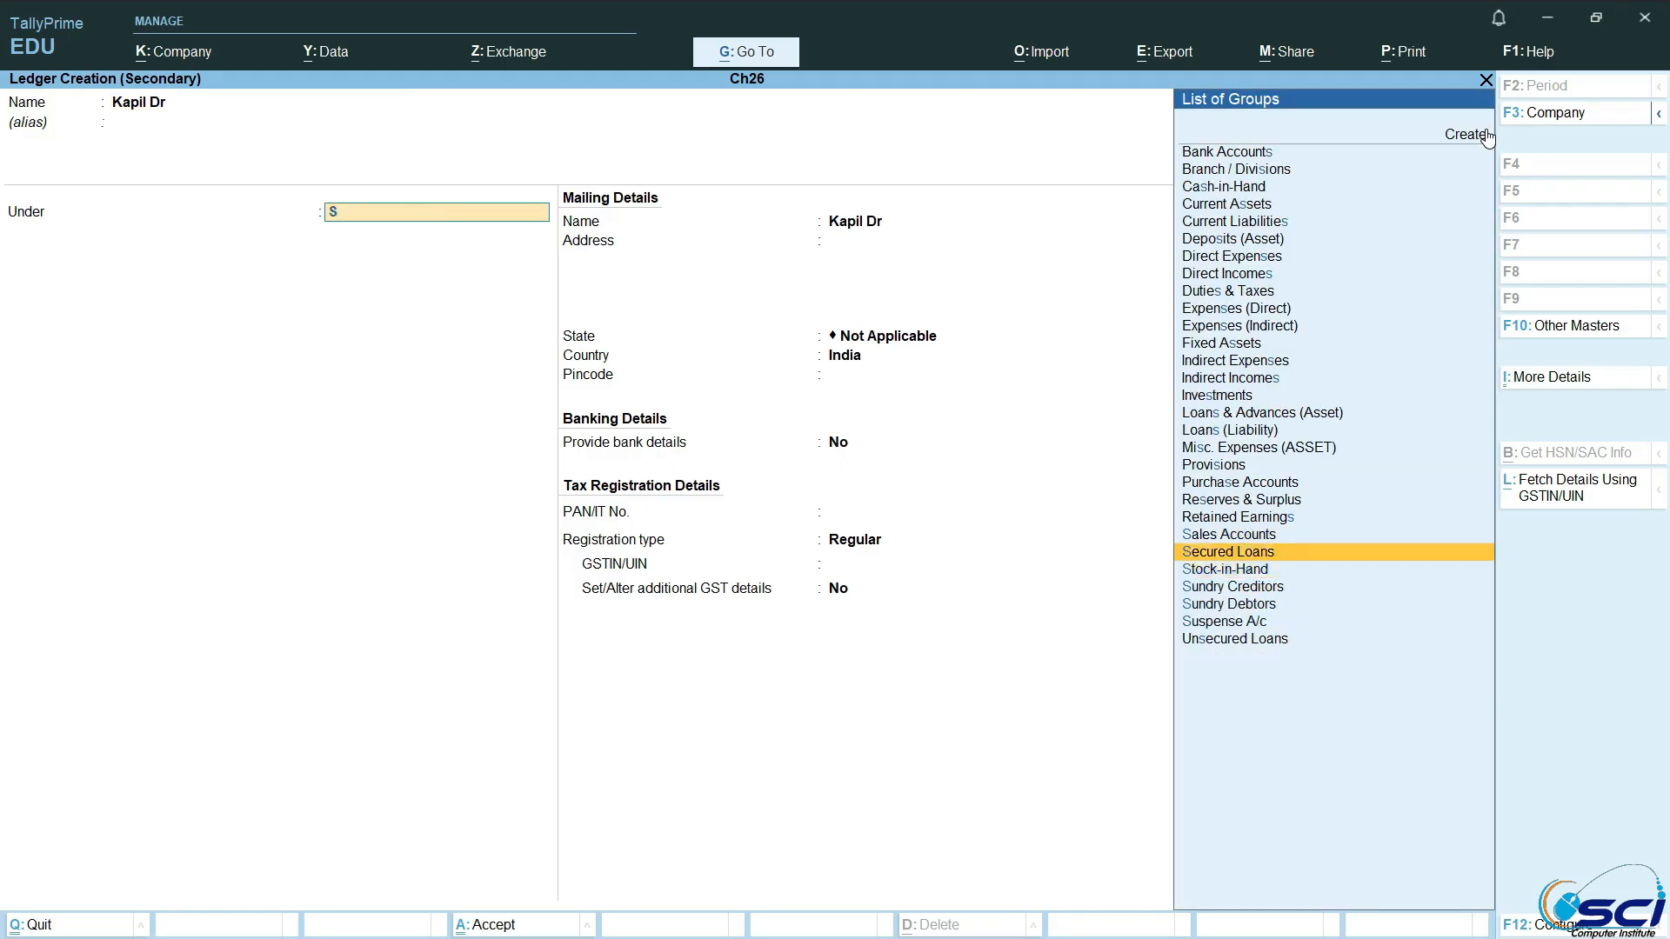
{"action": "type", "text": "s"}
{"action": "key", "text": "Down"}
{"action": "key", "text": "Down"}
{"action": "key", "text": "Down"}
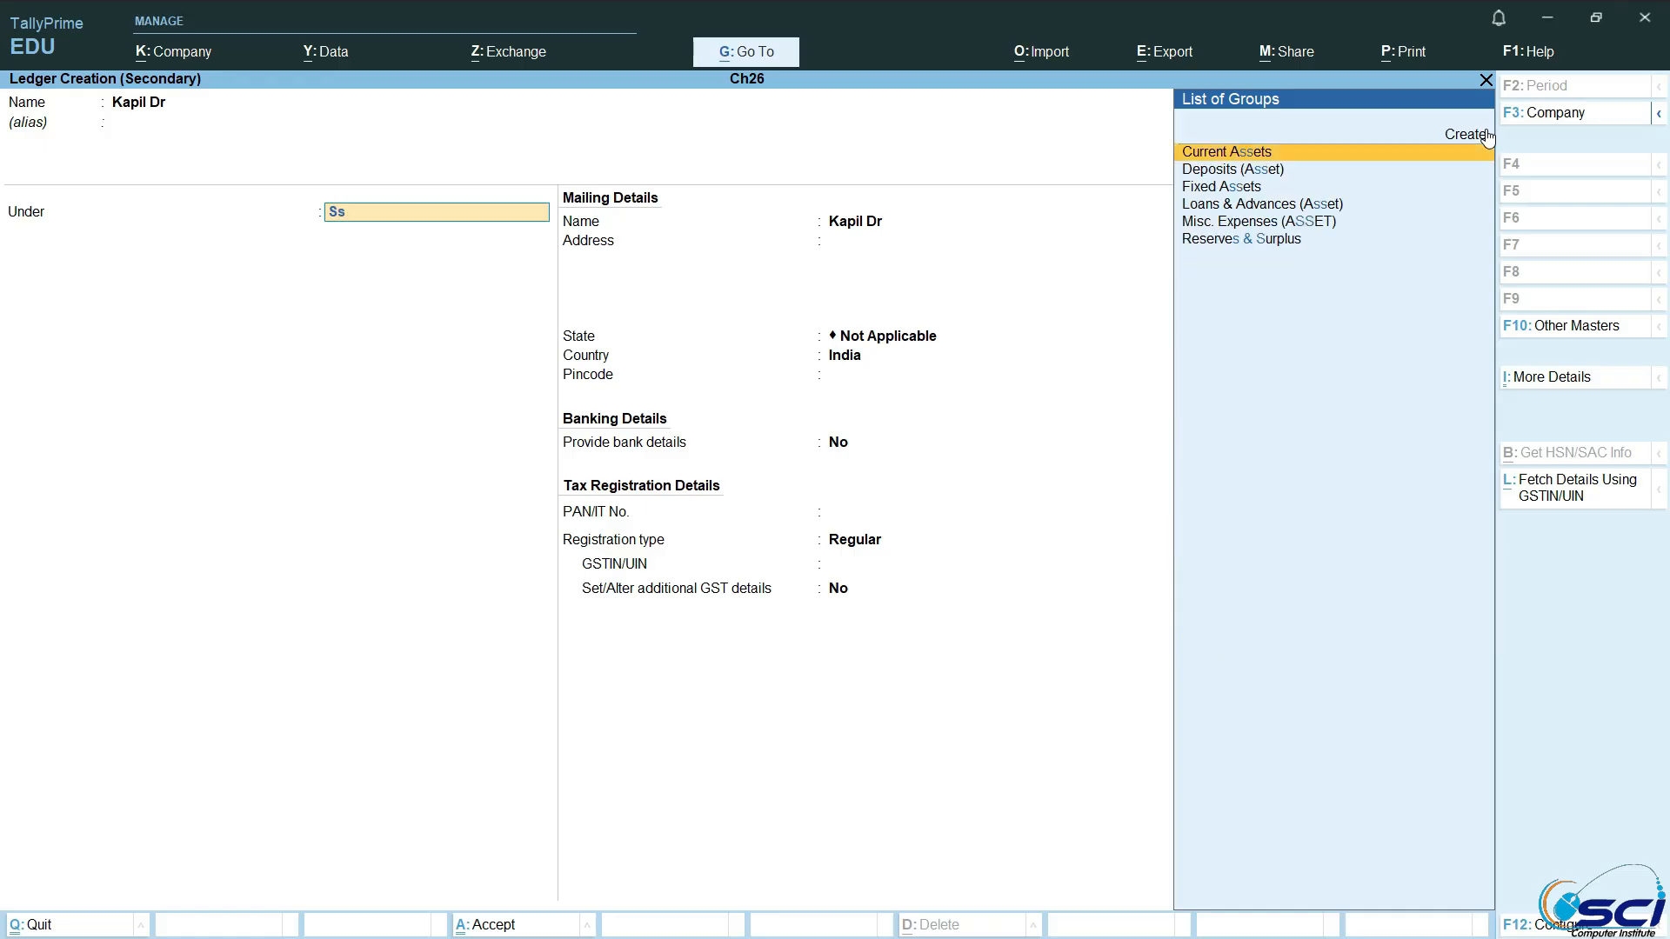
{"action": "type", "text": "s"}
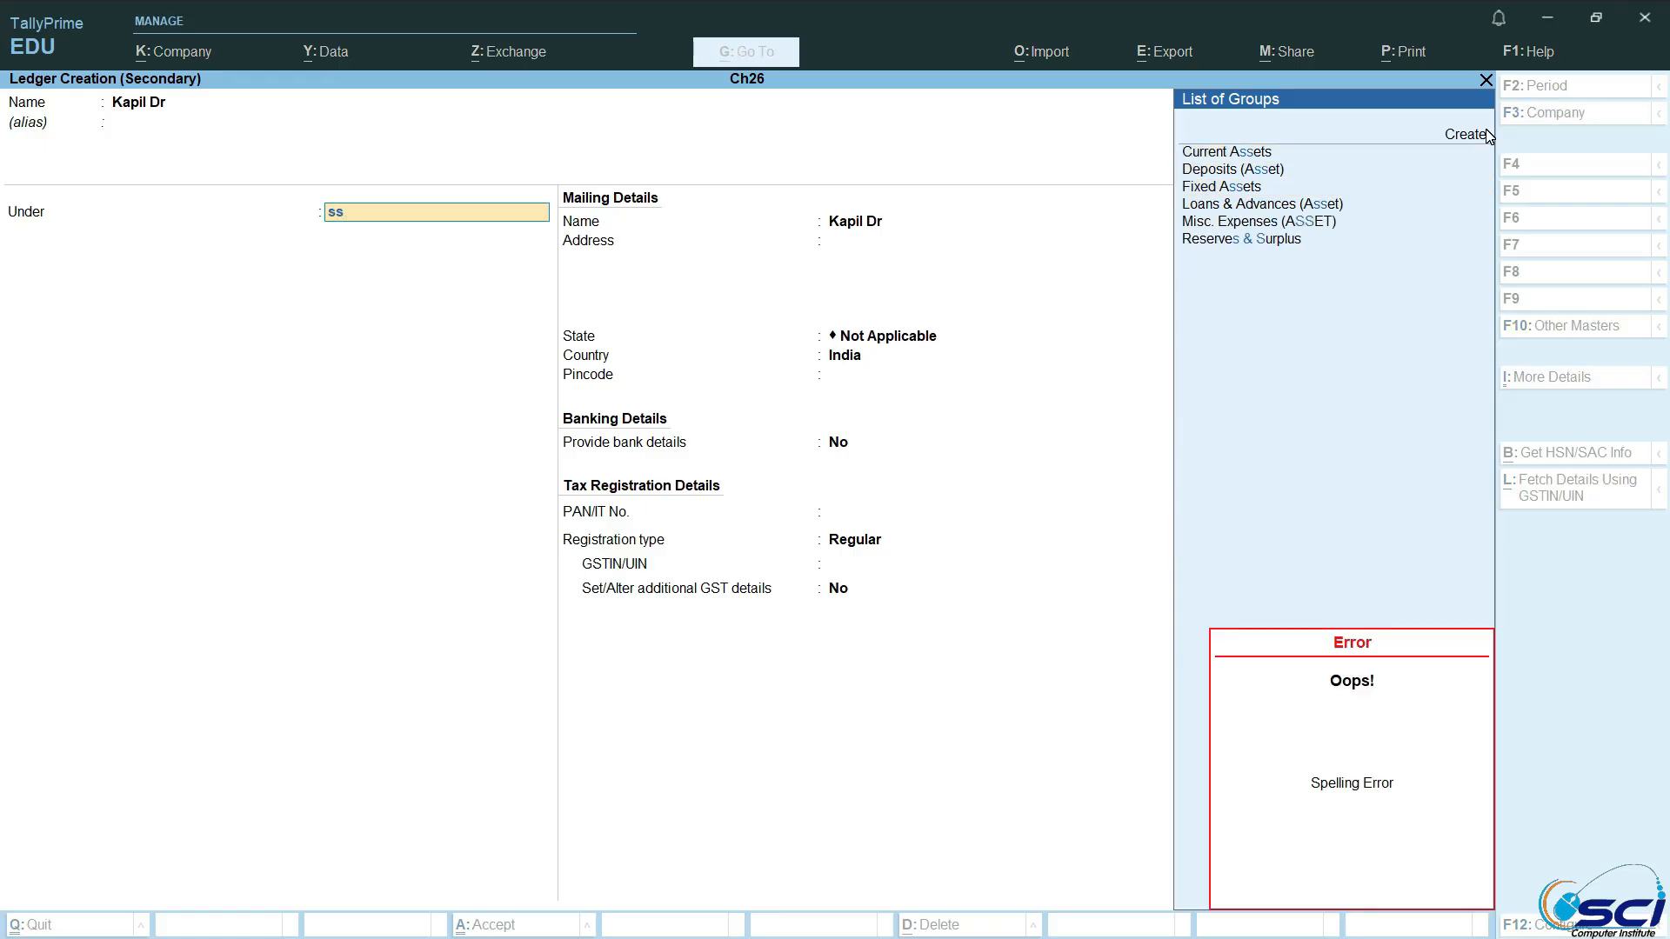
{"action": "key", "text": "BackSpace"}
{"action": "key", "text": "Down"}
{"action": "key", "text": "Down"}
{"action": "key", "text": "Down"}
{"action": "key", "text": "Down"}
{"action": "key", "text": "Down"}
{"action": "key", "text": "Return"}
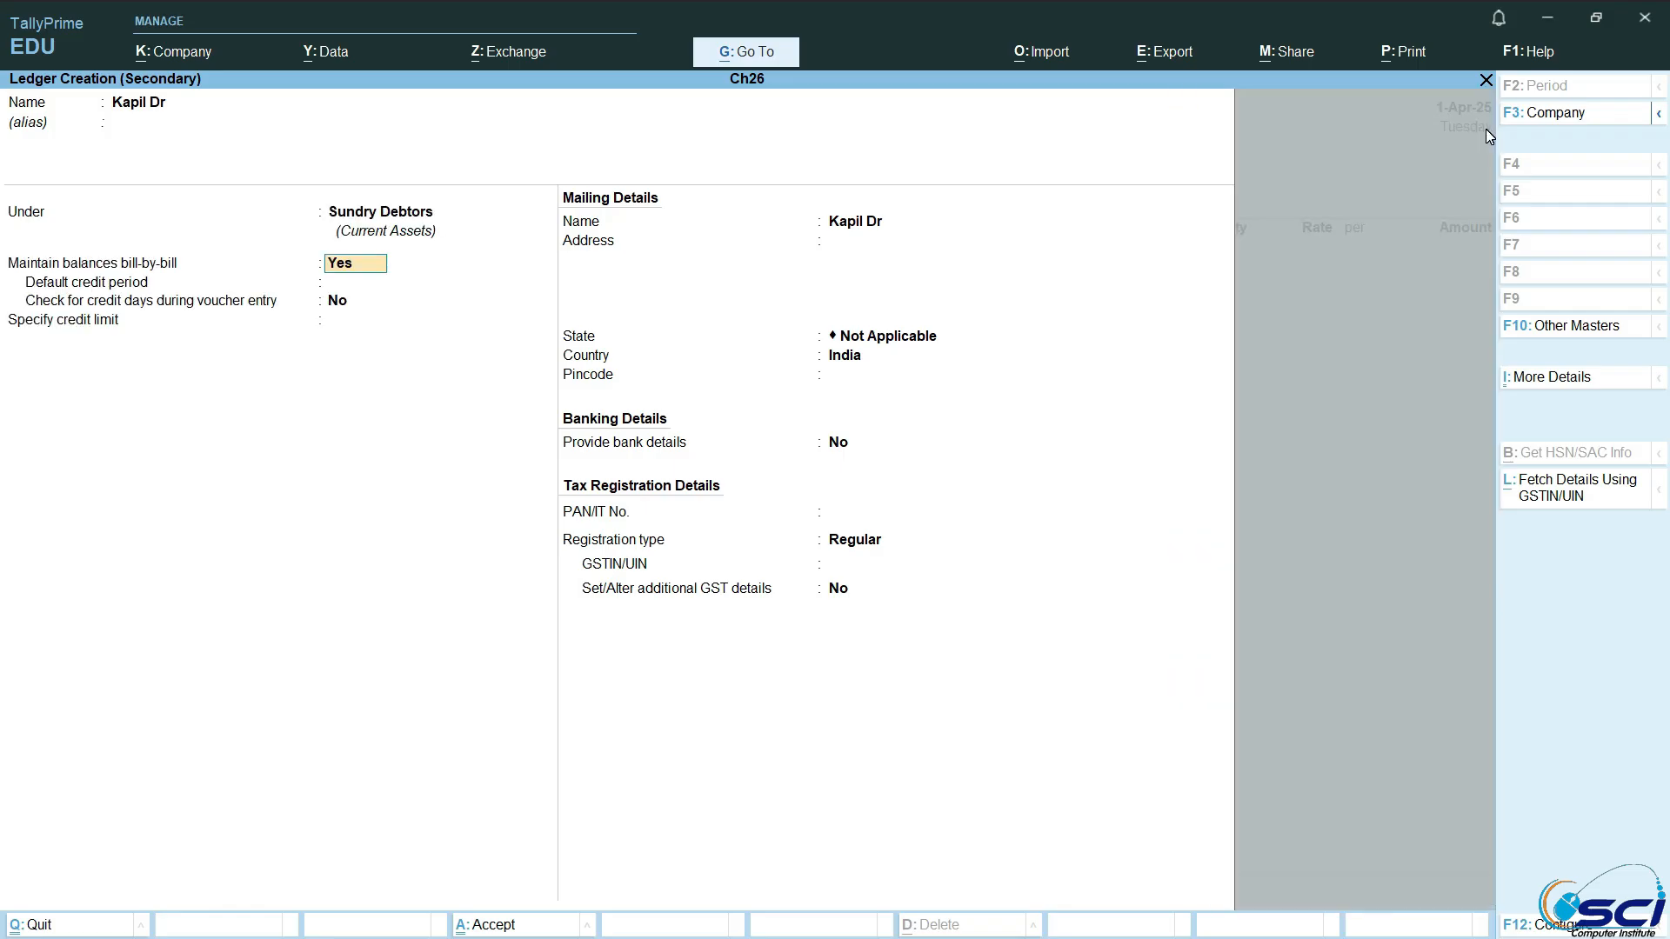
{"action": "key", "text": "ctrl+a"}
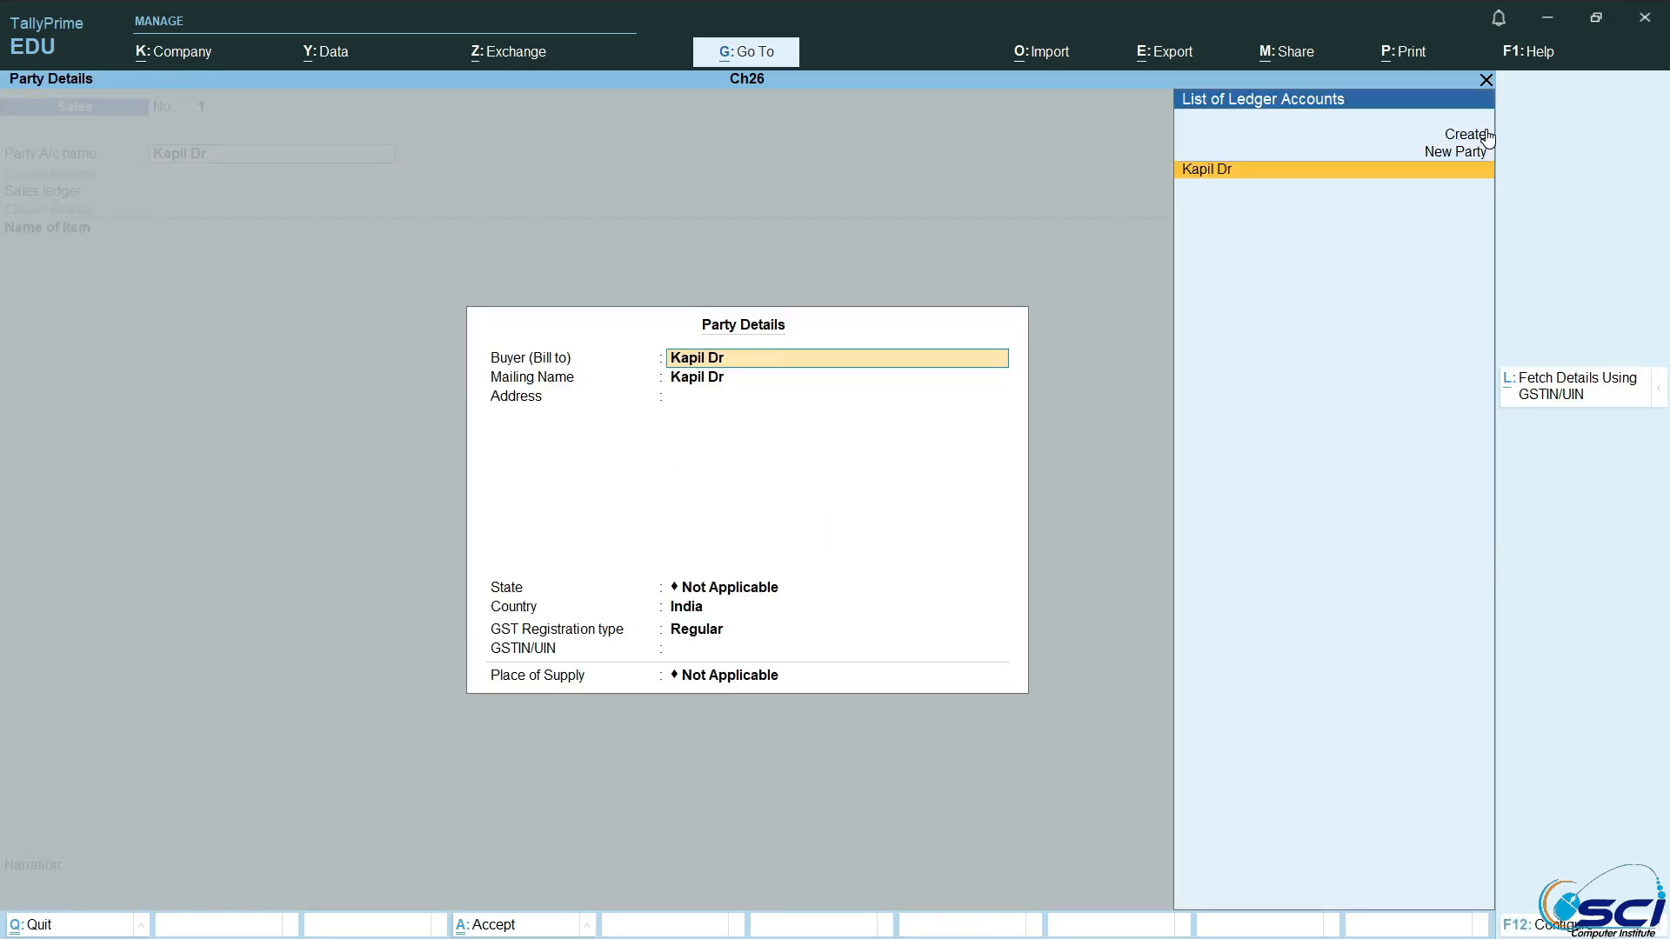
{"action": "key", "text": "ctrl+a"}
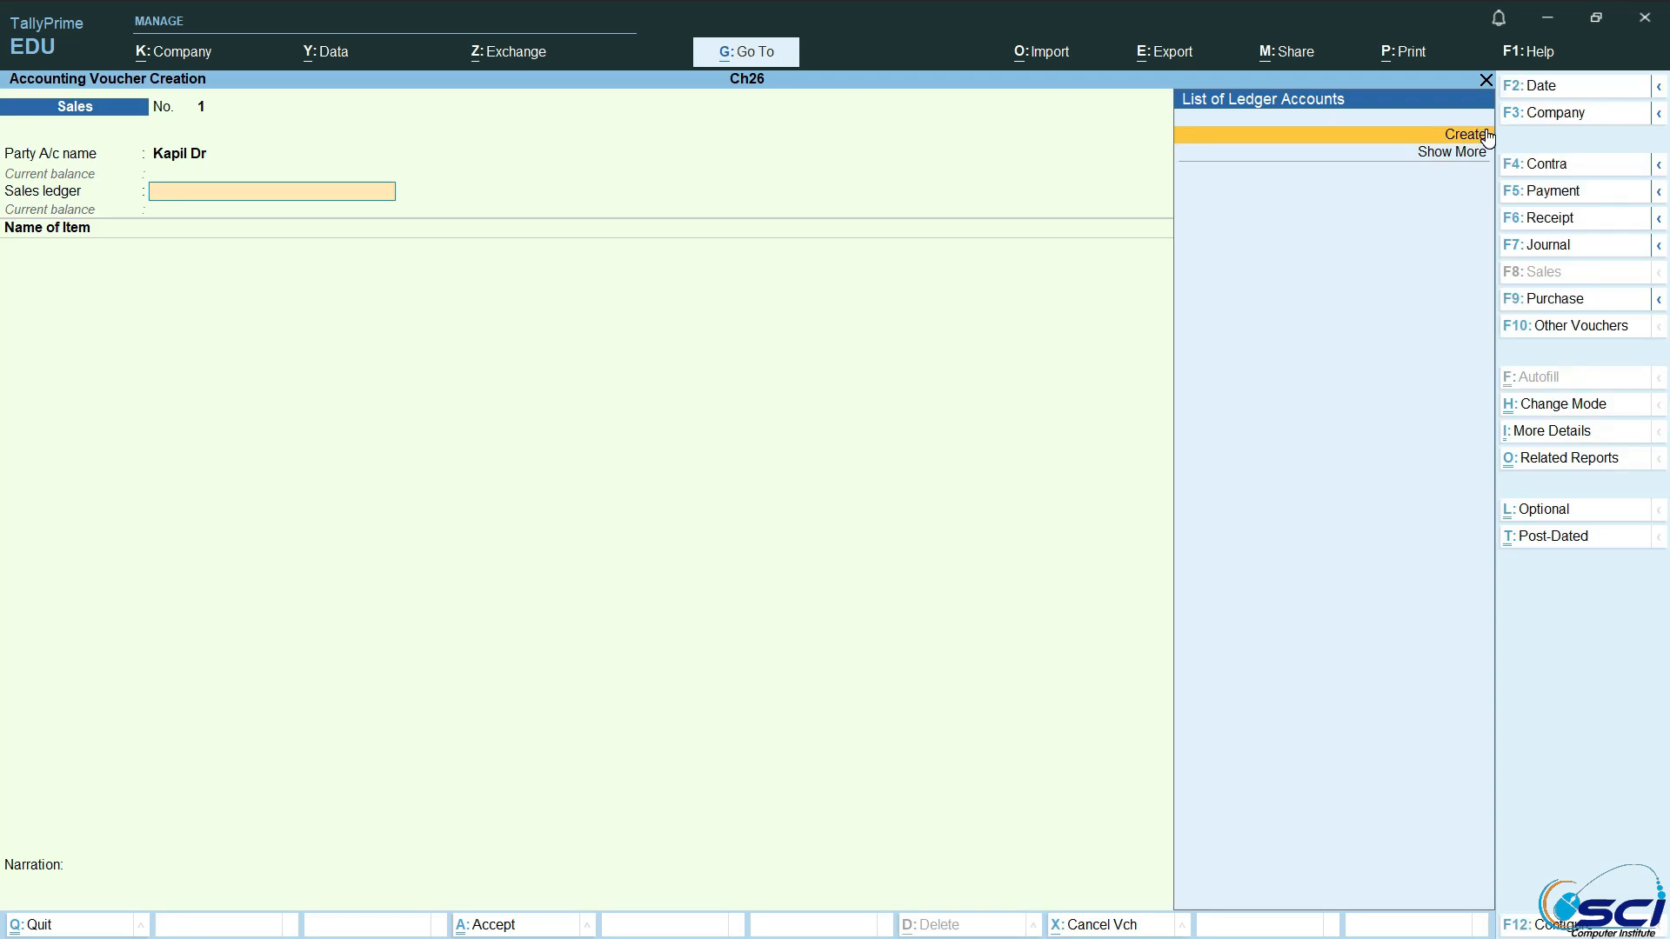
Step: Create a sales ledger named Sale under Sales Accounts and use it in the voucher
{"action": "left_click", "coordinate": [1470, 134]}
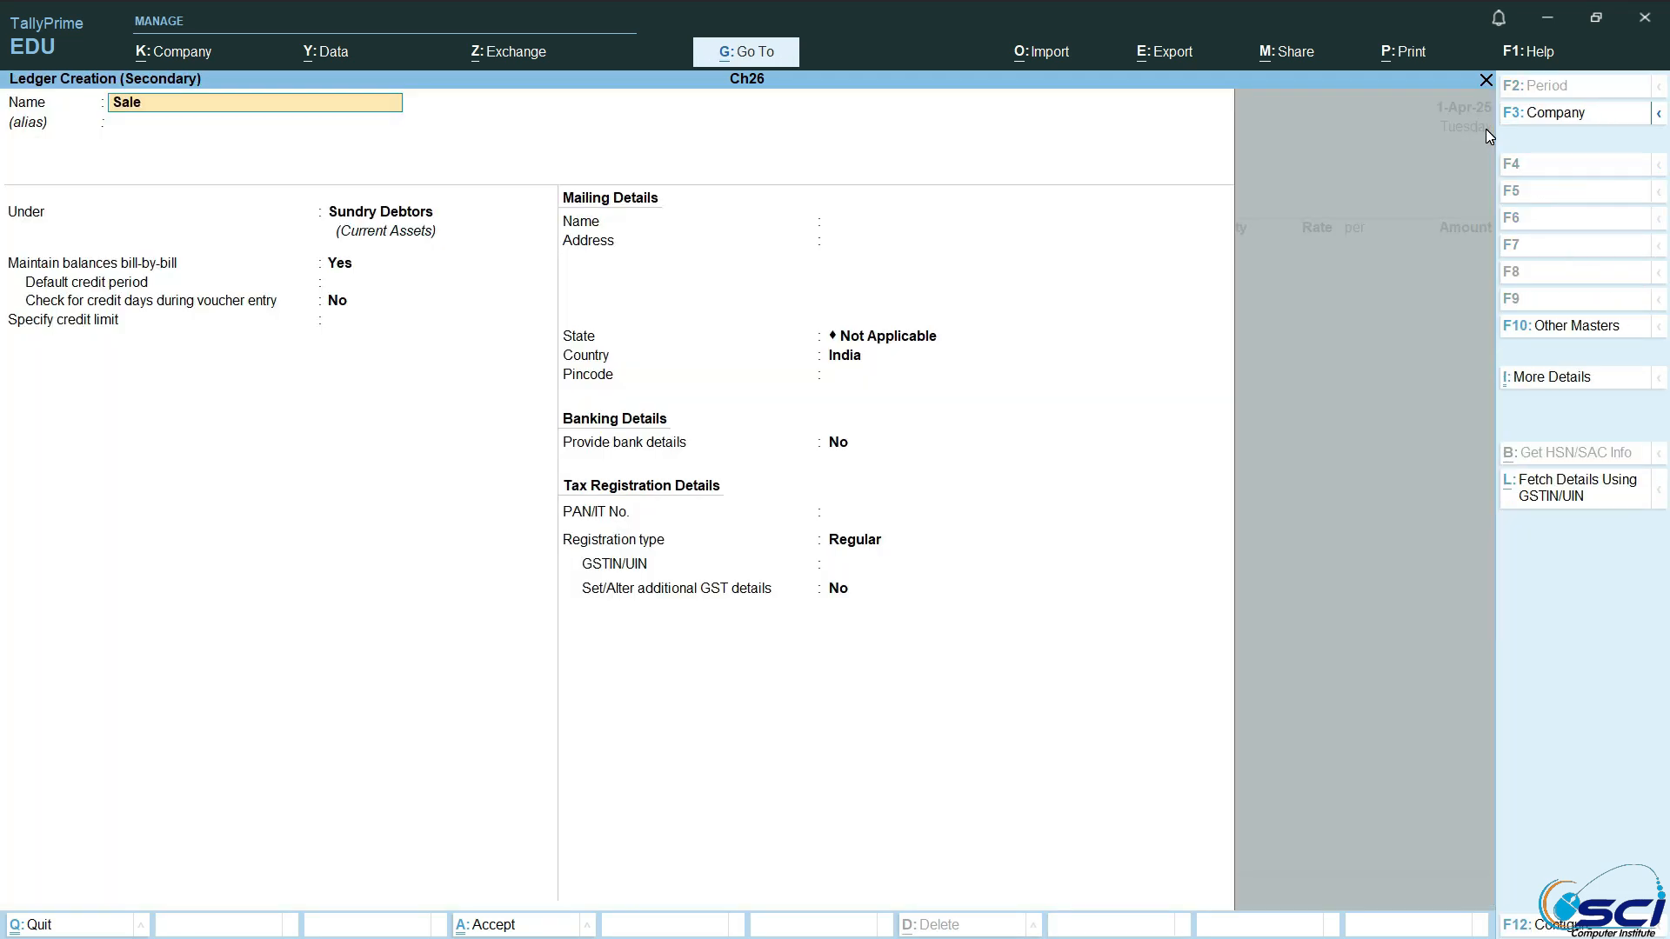
{"action": "key", "text": "Return"}
{"action": "type", "text": "Sales Accounts"}
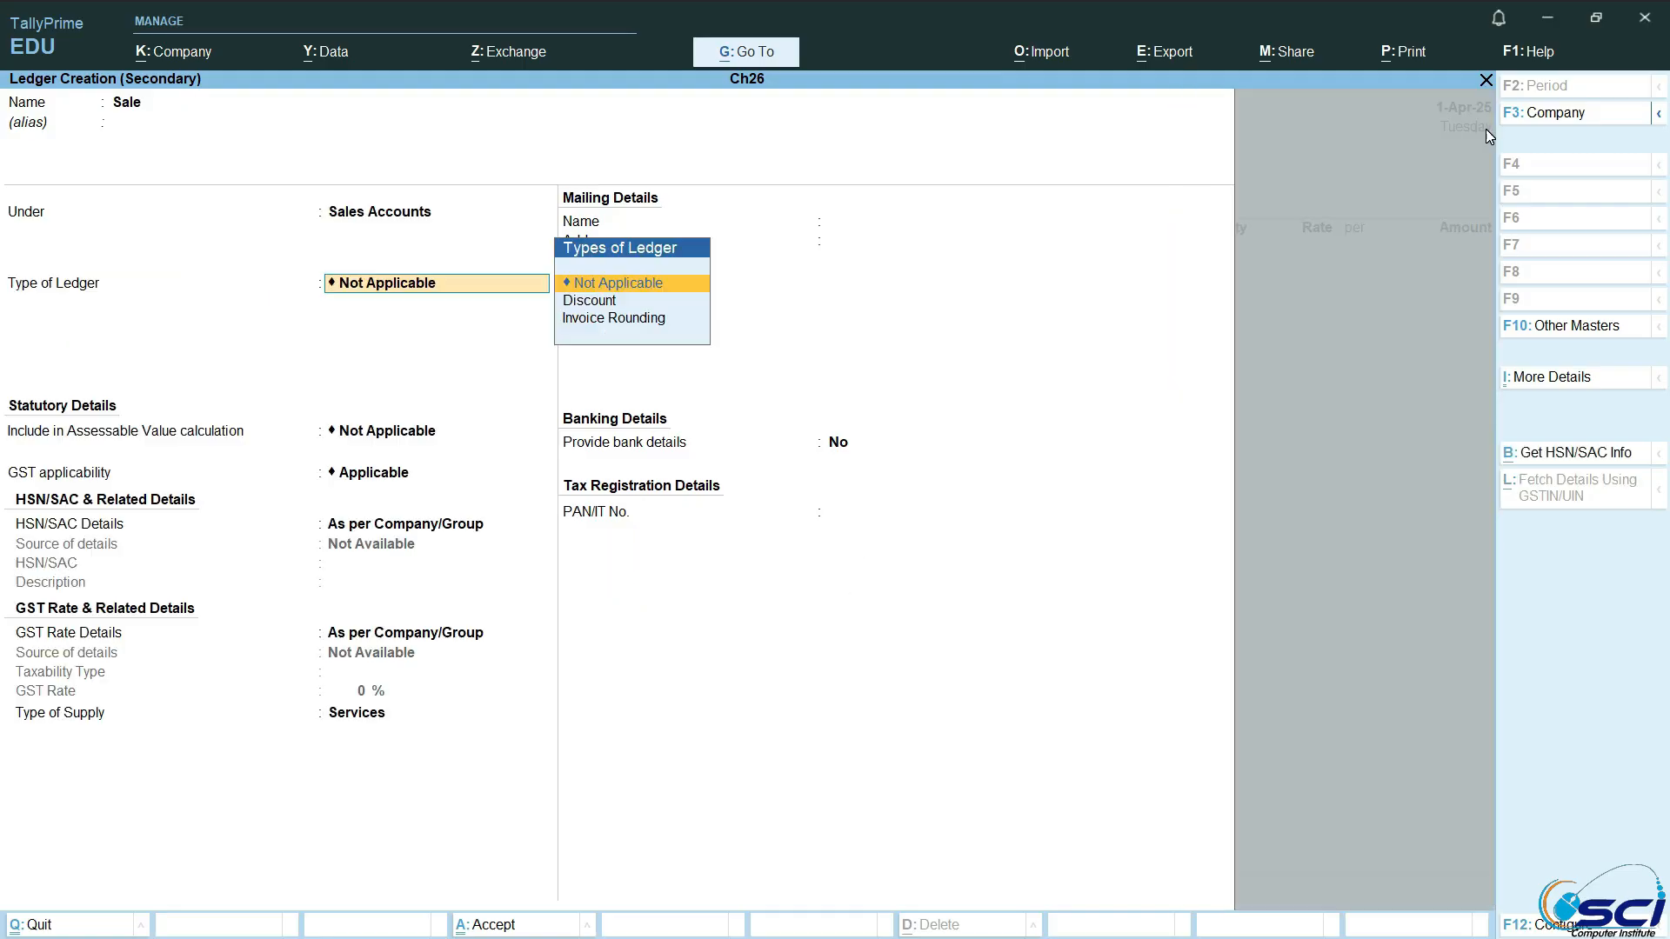
{"action": "key", "text": "Return"}
{"action": "key", "text": "ctrl+a"}
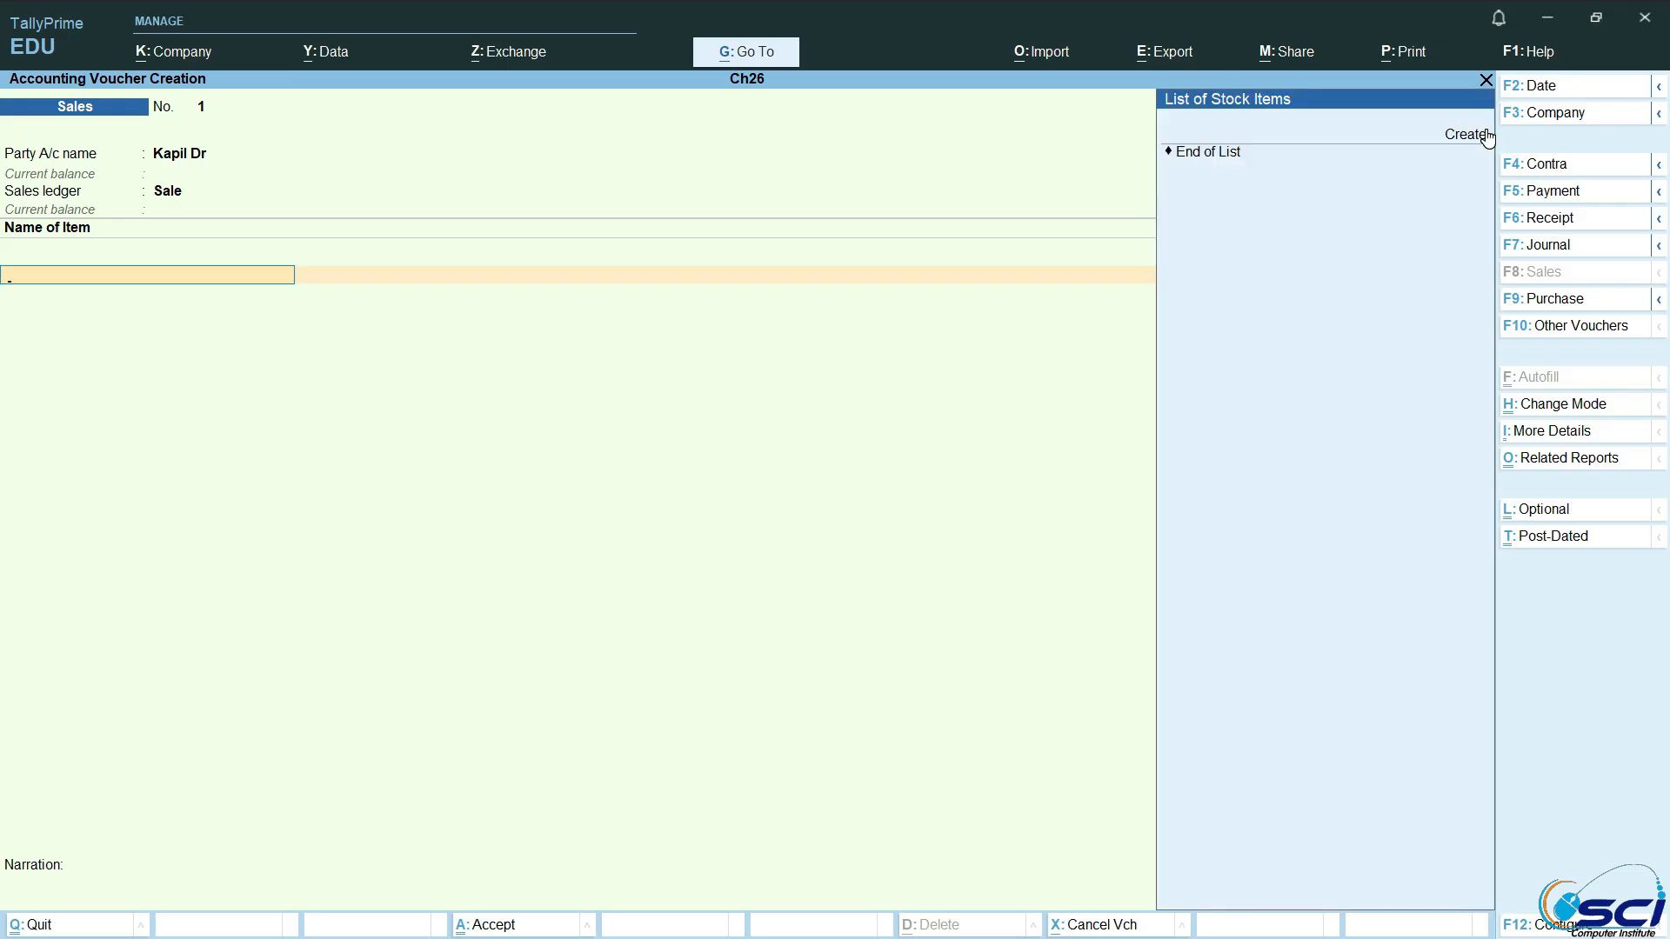
Step: Begin a stock item named Laptop, assigning it a new stock group Laptop and a new simple unit with symbol pc
{"action": "left_click", "coordinate": [1469, 135]}
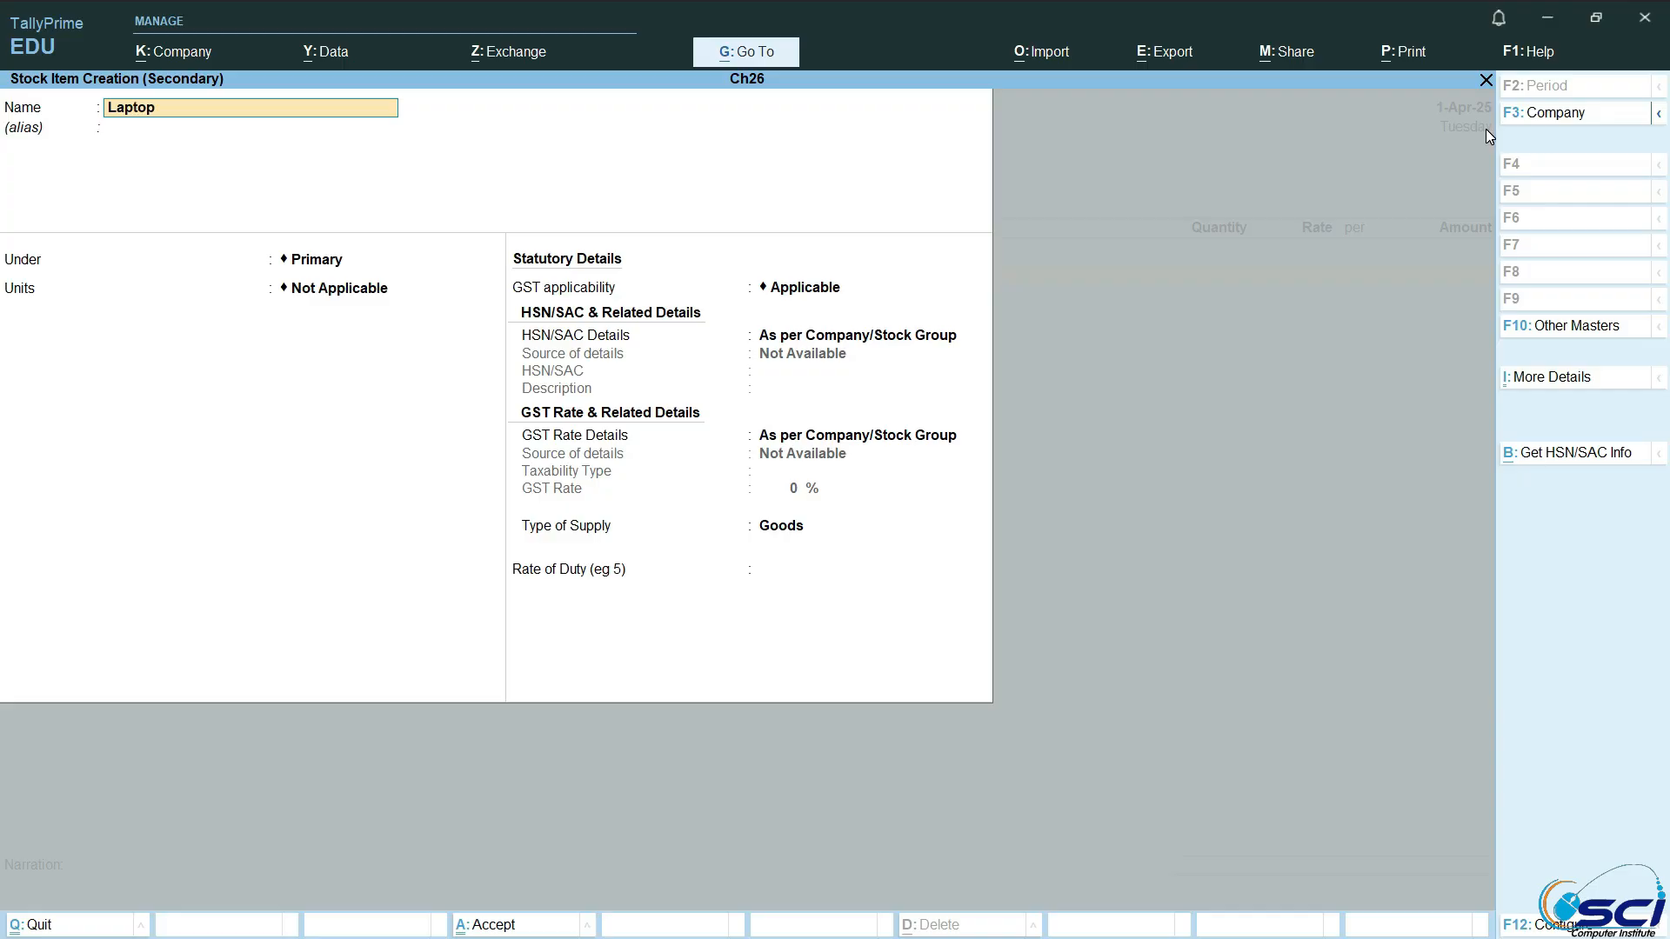
{"action": "key", "text": "Return"}
{"action": "key", "text": "Return"}
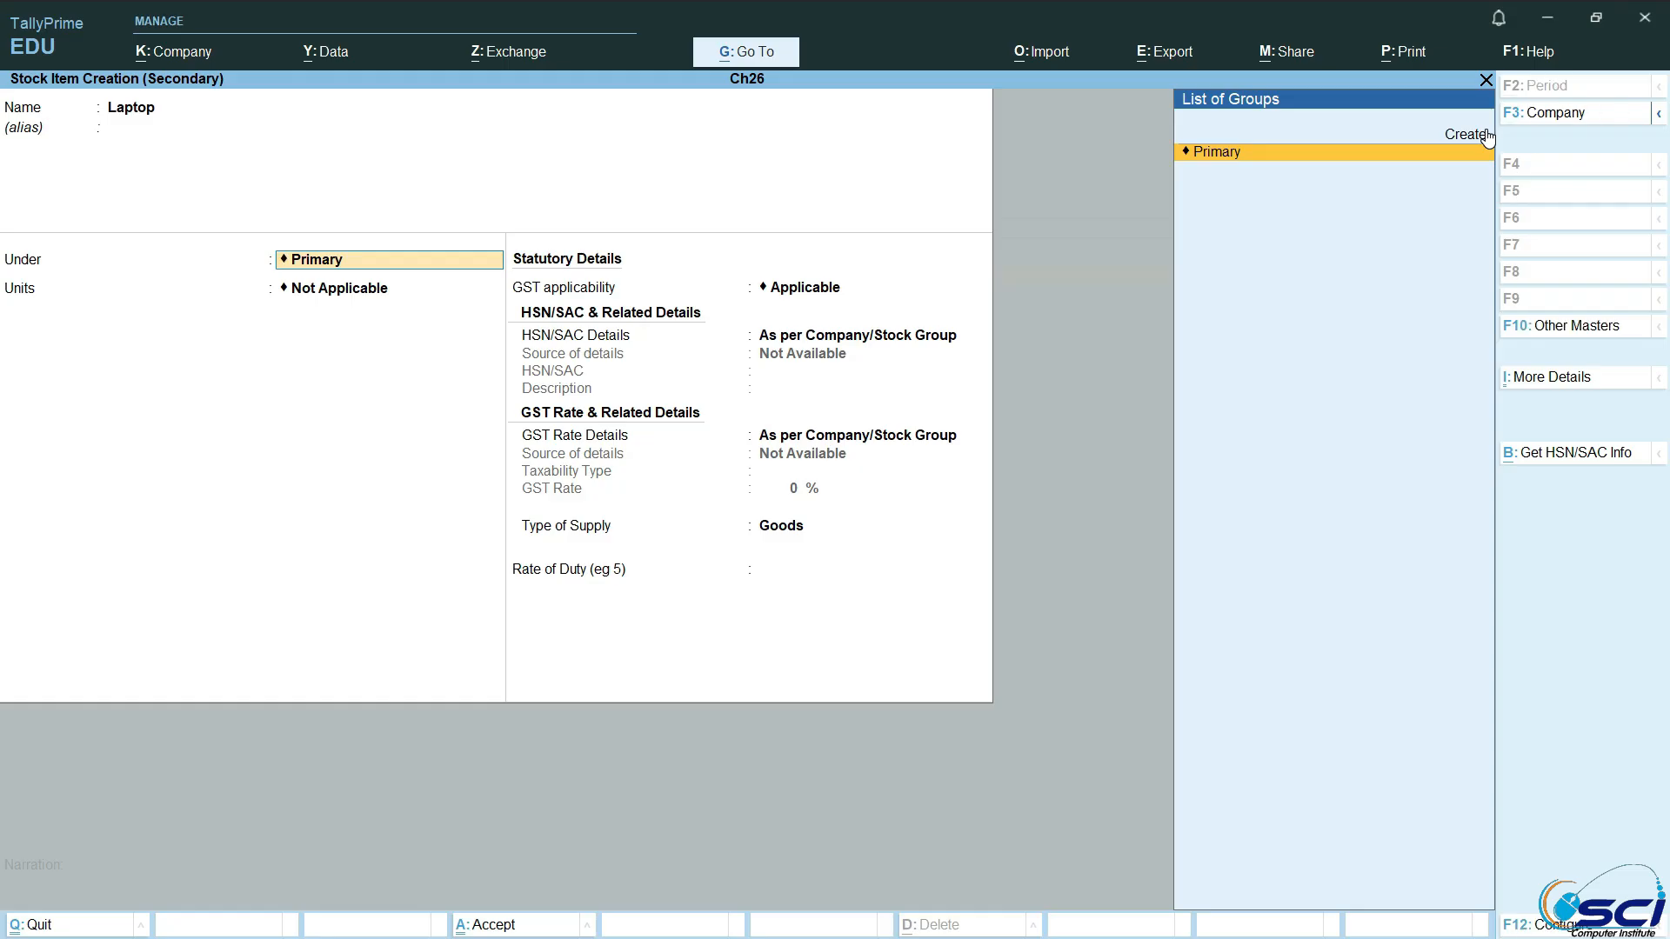
{"action": "left_click", "coordinate": [1484, 134]}
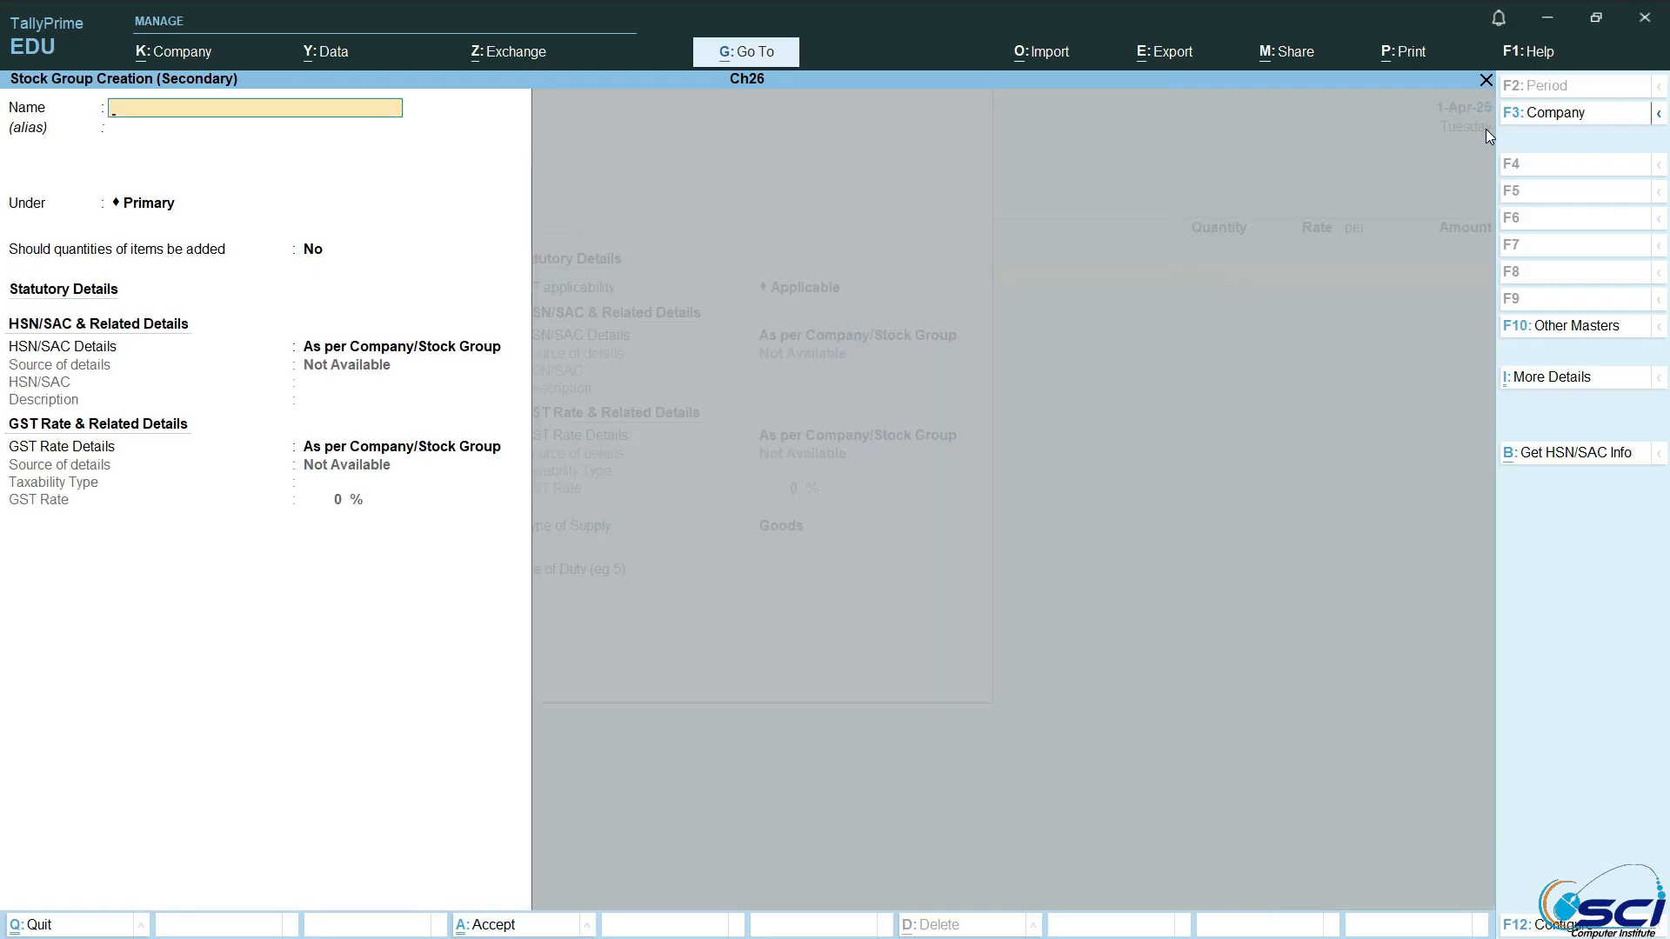
{"action": "type", "text": "Laptop"}
{"action": "key", "text": "ctrl+a"}
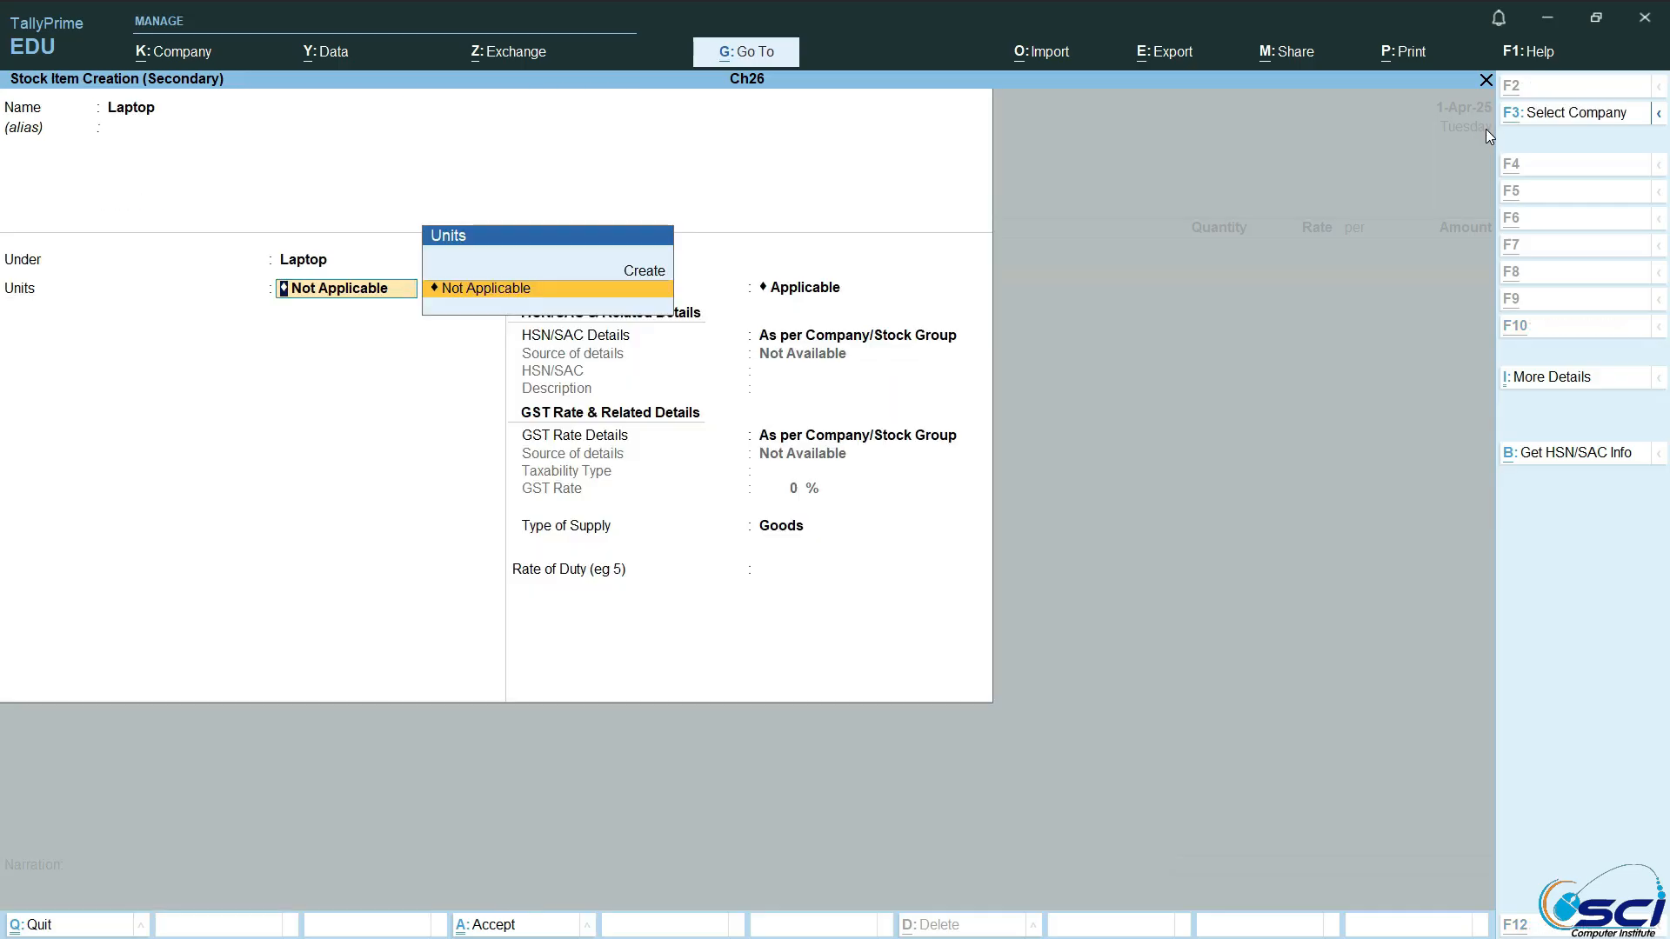
{"action": "key", "text": "alt+c"}
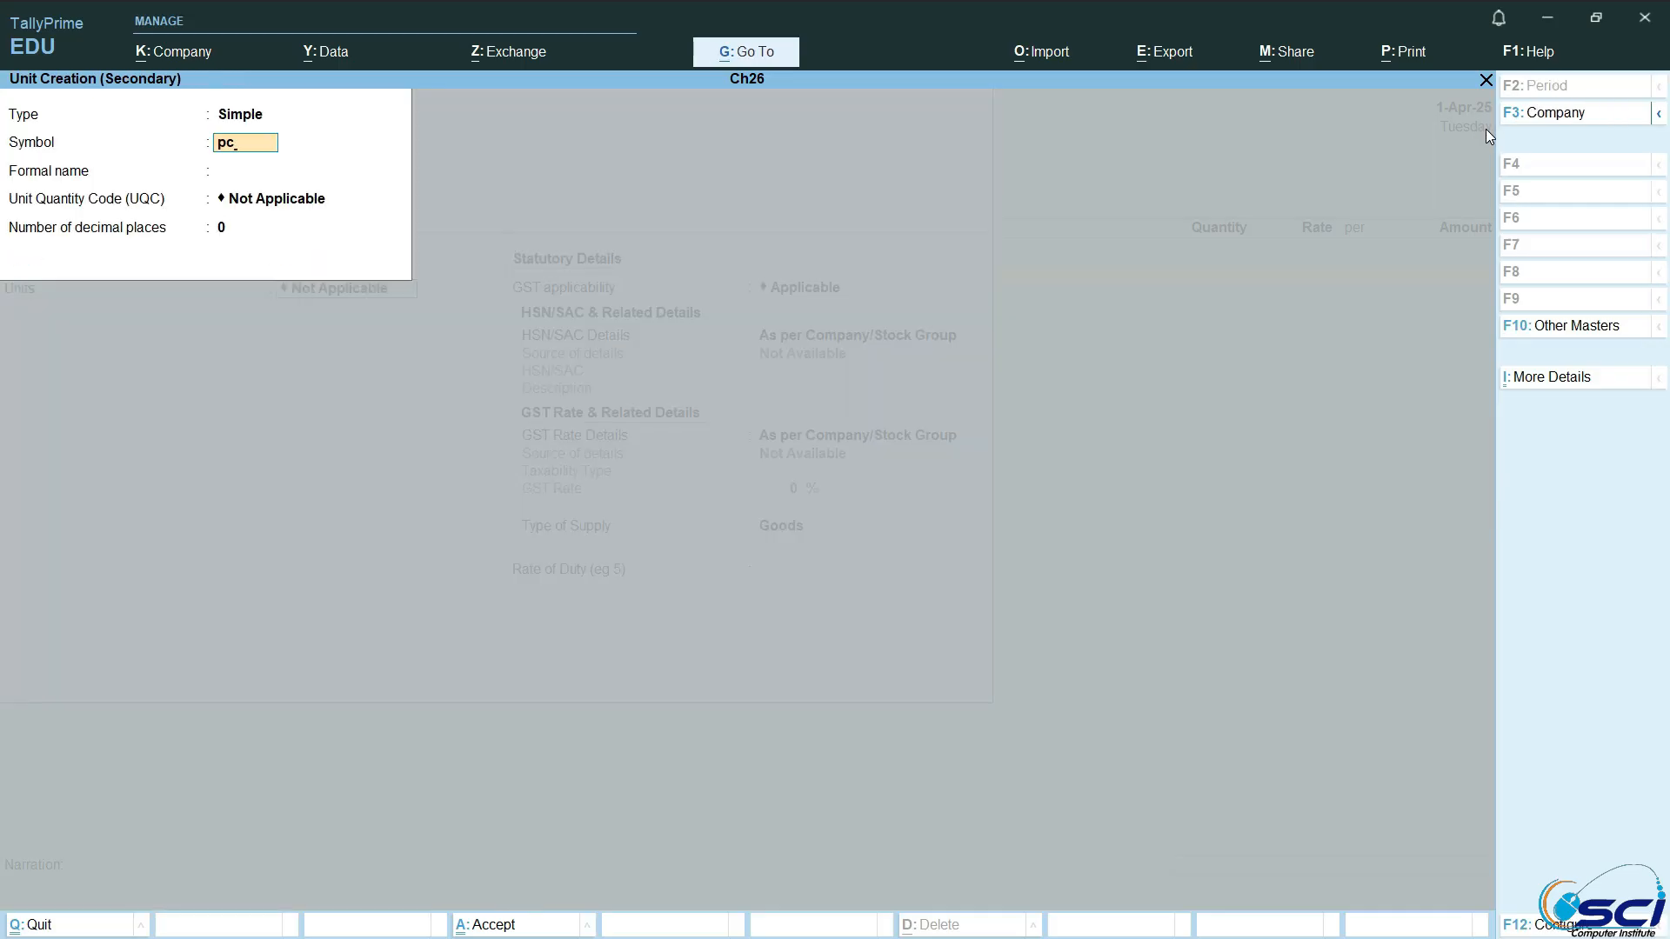
{"action": "key", "text": "ctrl+a"}
Step: Enable standard rates for the Laptop item and set its standard cost to 25,000 per pc from 1-Apr-25
{"action": "key", "text": "y"}
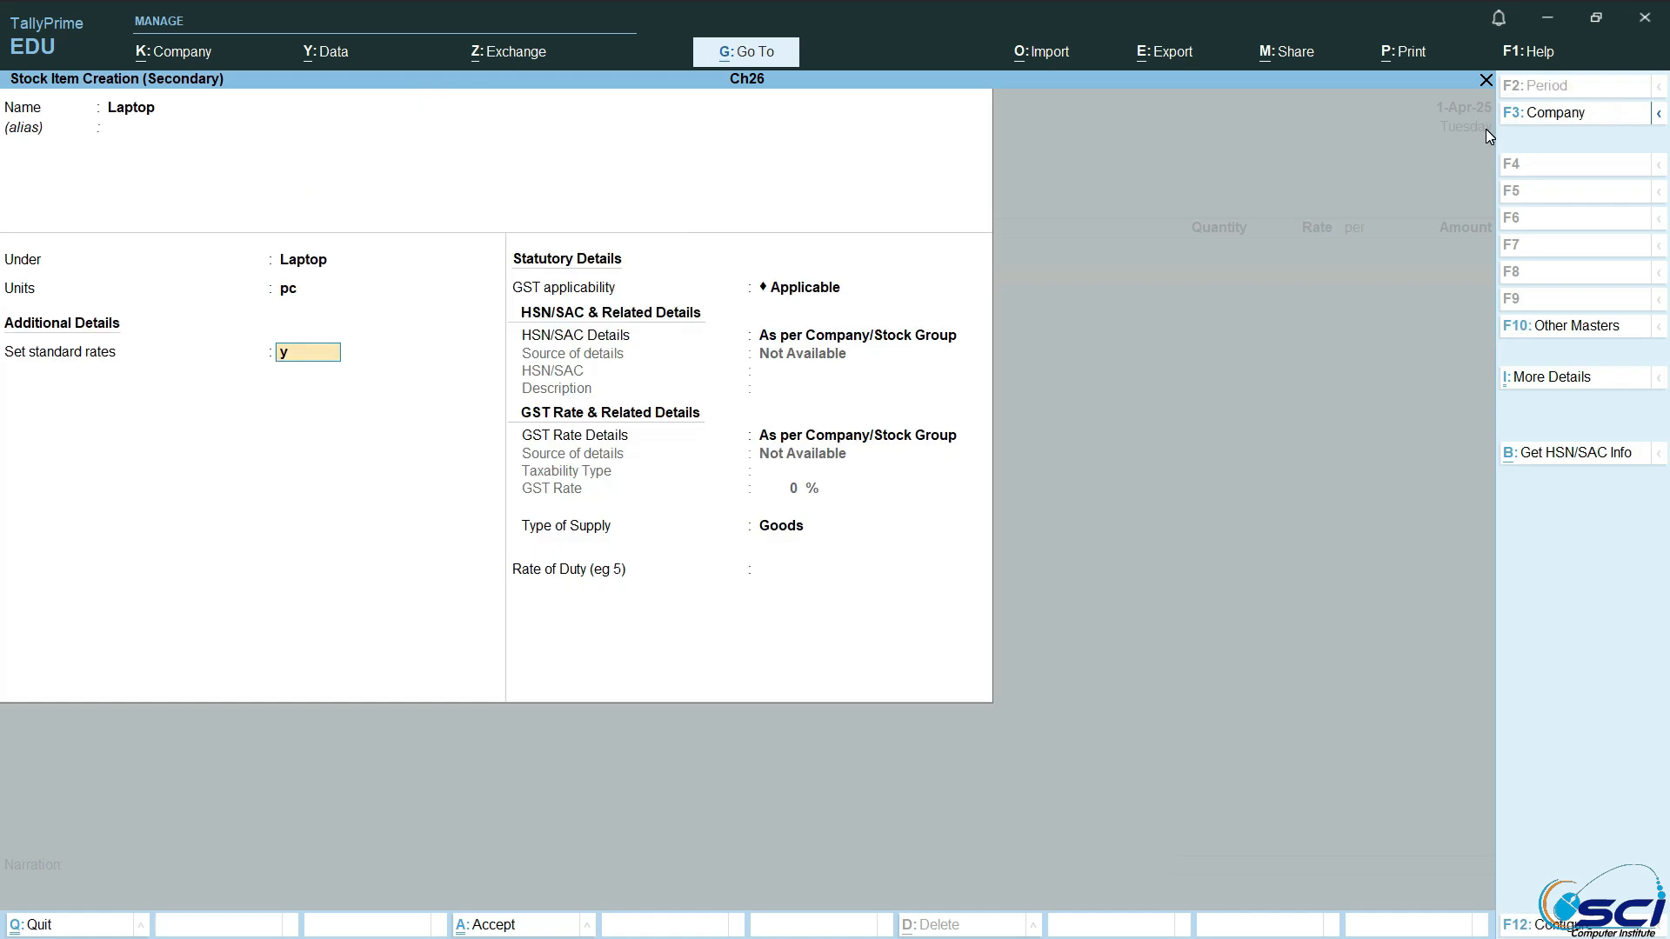
{"action": "key", "text": "Return"}
{"action": "type", "text": "25,000"}
{"action": "key", "text": "Return"}
{"action": "key", "text": "Return"}
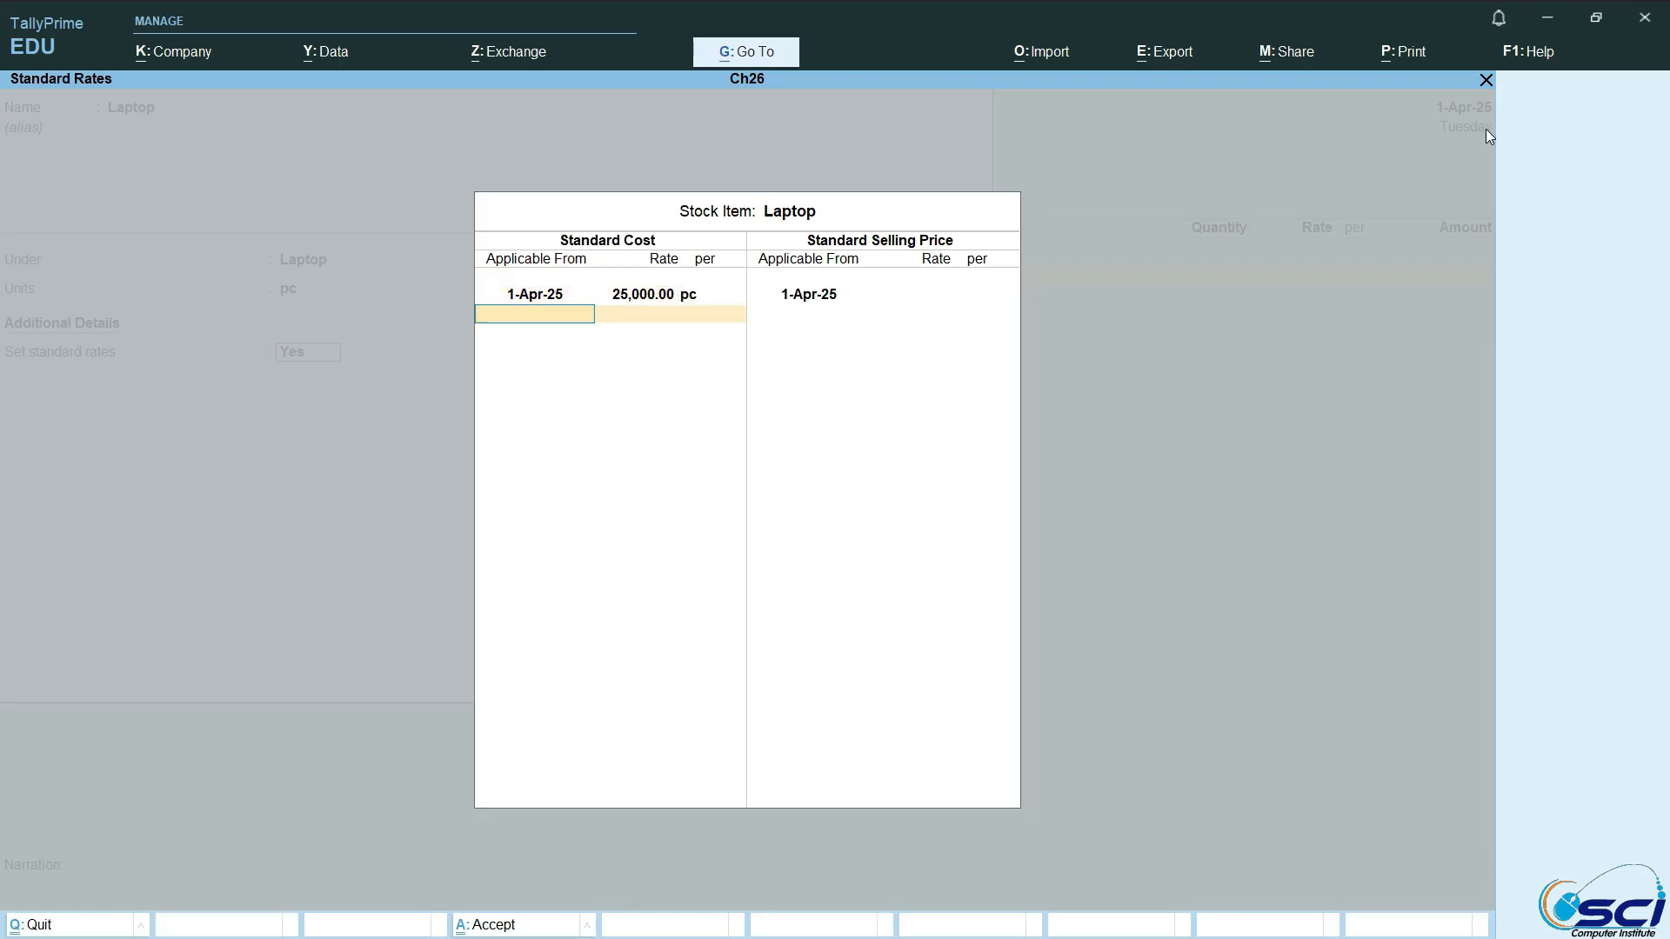
{"action": "key", "text": "Return"}
{"action": "key", "text": "Return"}
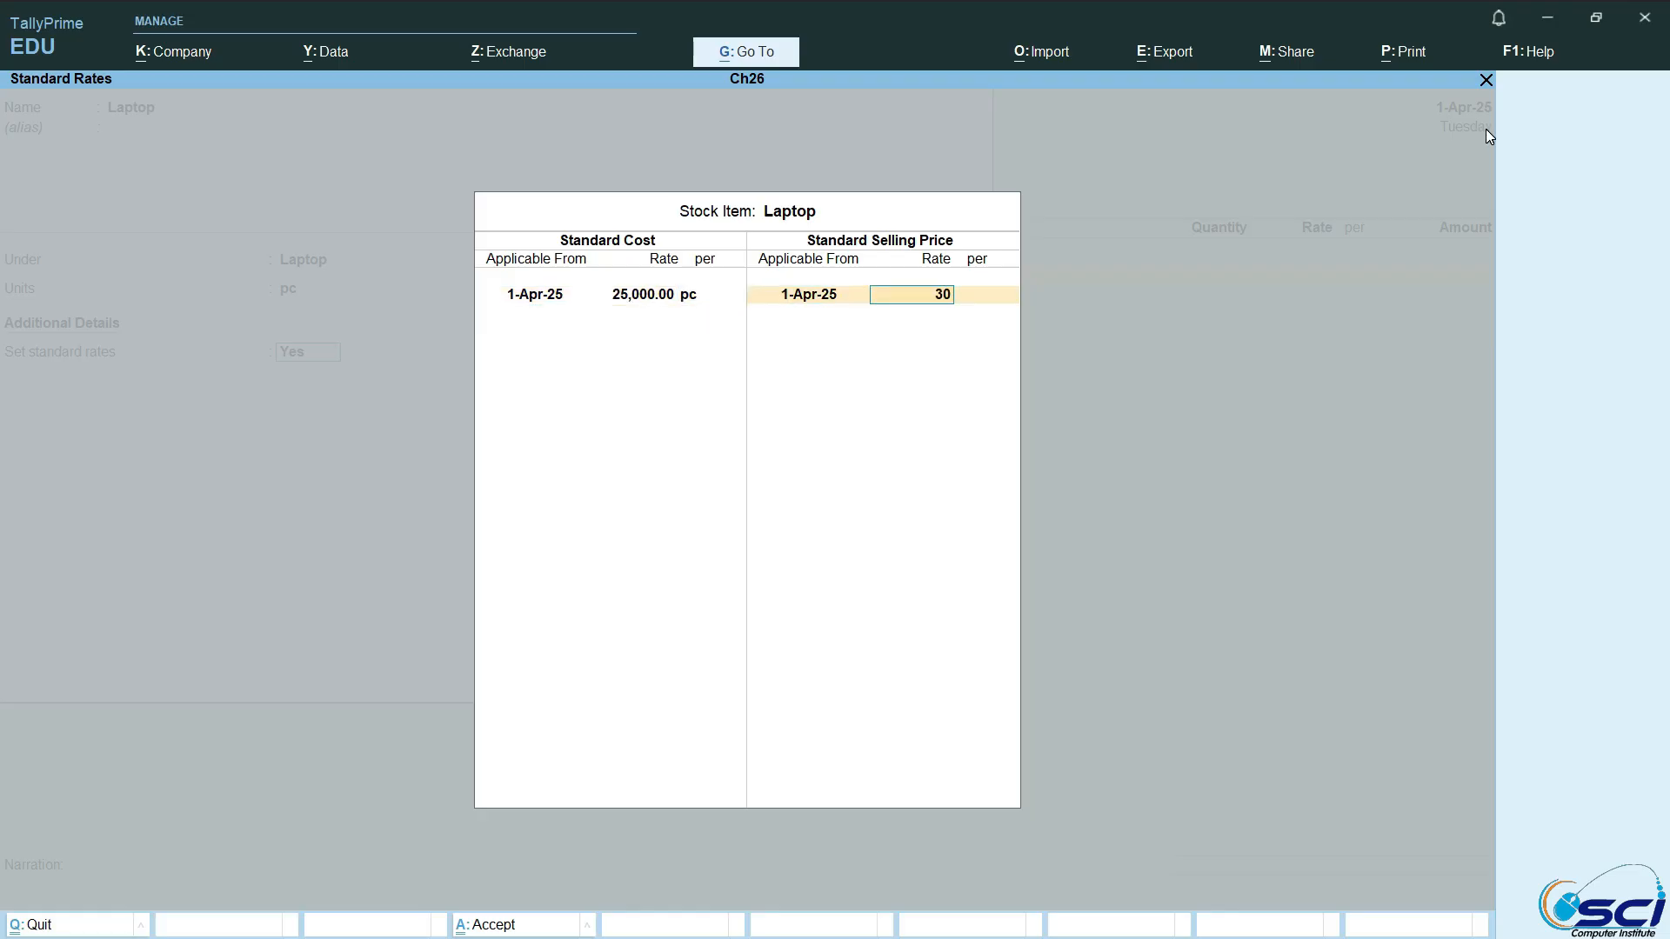
Step: Set the Laptop item's standard selling price to 30,000 per pc from 1-Apr-25 and save the item into the voucher
{"action": "key", "text": "Return"}
{"action": "key", "text": "Return"}
{"action": "key", "text": "Return"}
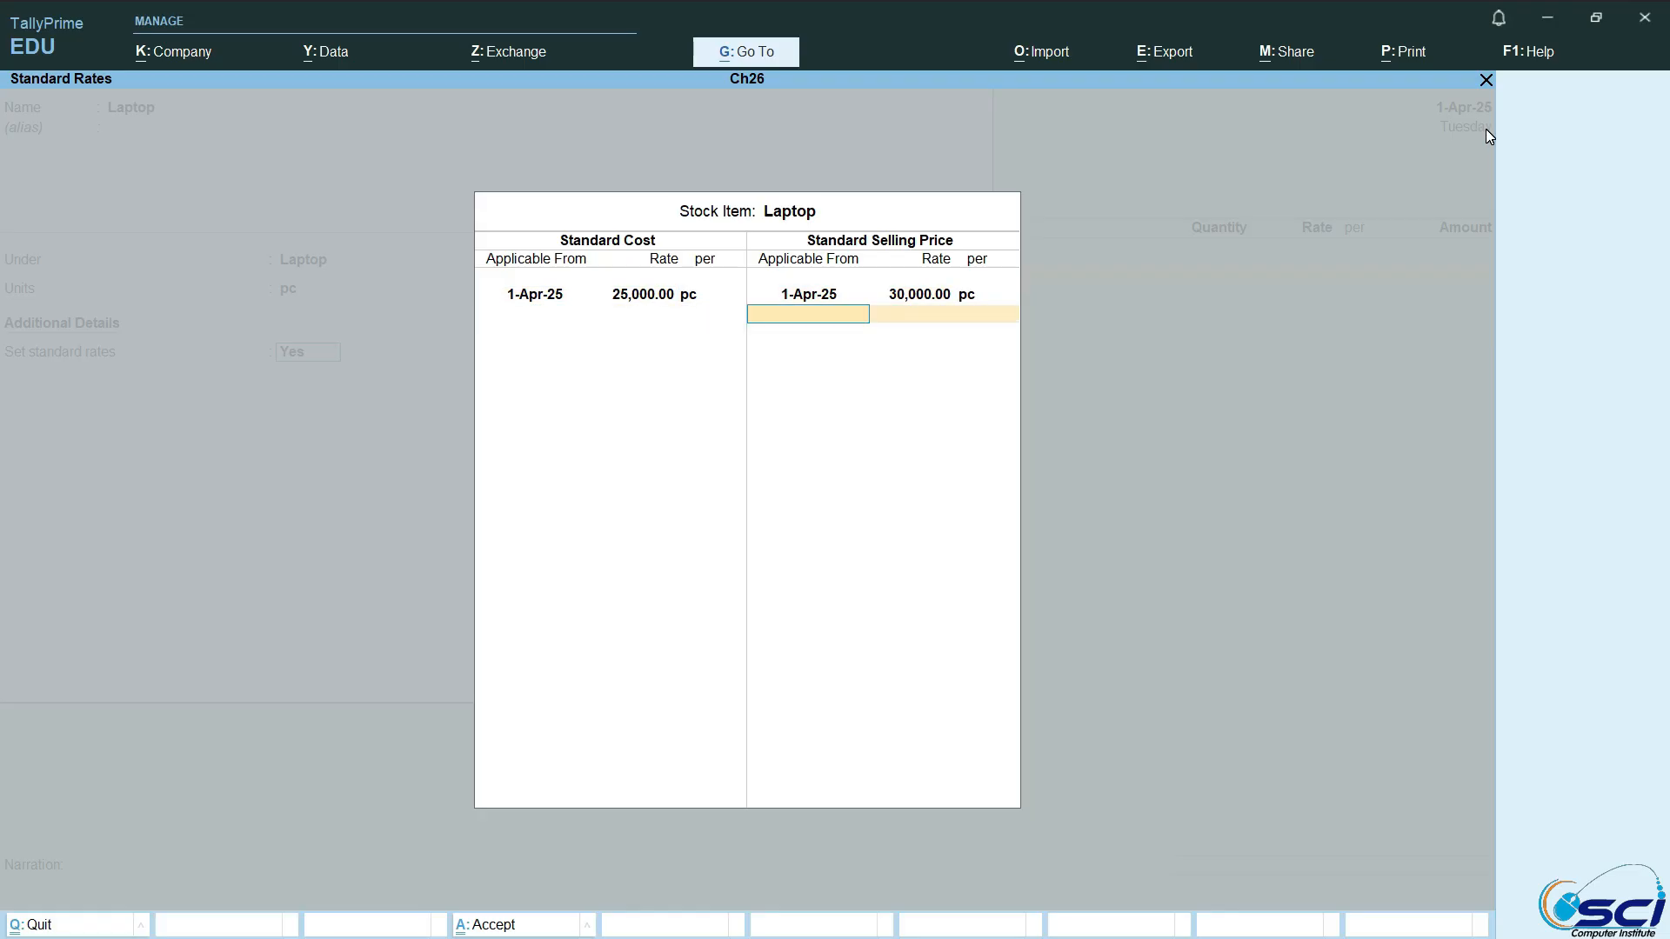
{"action": "key", "text": "Return"}
{"action": "key", "text": "Return"}
{"action": "key", "text": "Return"}
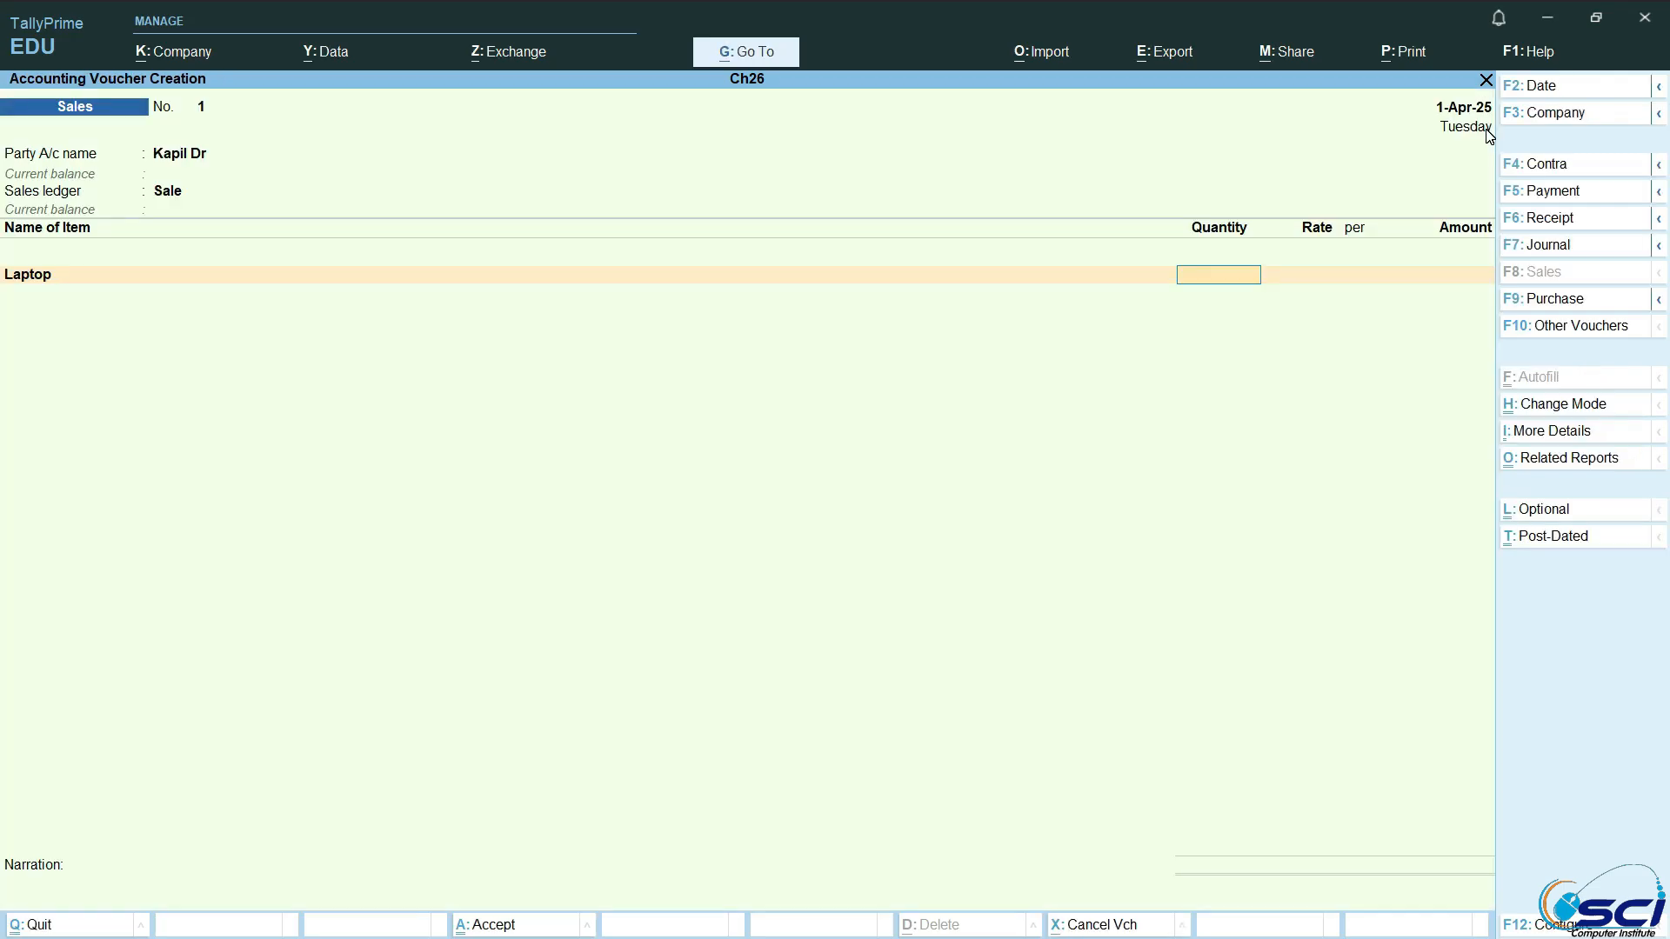
Step: Enter a quantity of 5 pc for Laptop at a rate of 30,000 per pc in the Sales voucher
{"action": "key", "text": "Return"}
Step: End the item list in the Sales voucher and leave the e-Way Bill and transport details at their defaults
{"action": "key", "text": "Return"}
{"action": "key", "text": "Return"}
{"action": "key", "text": "Return"}
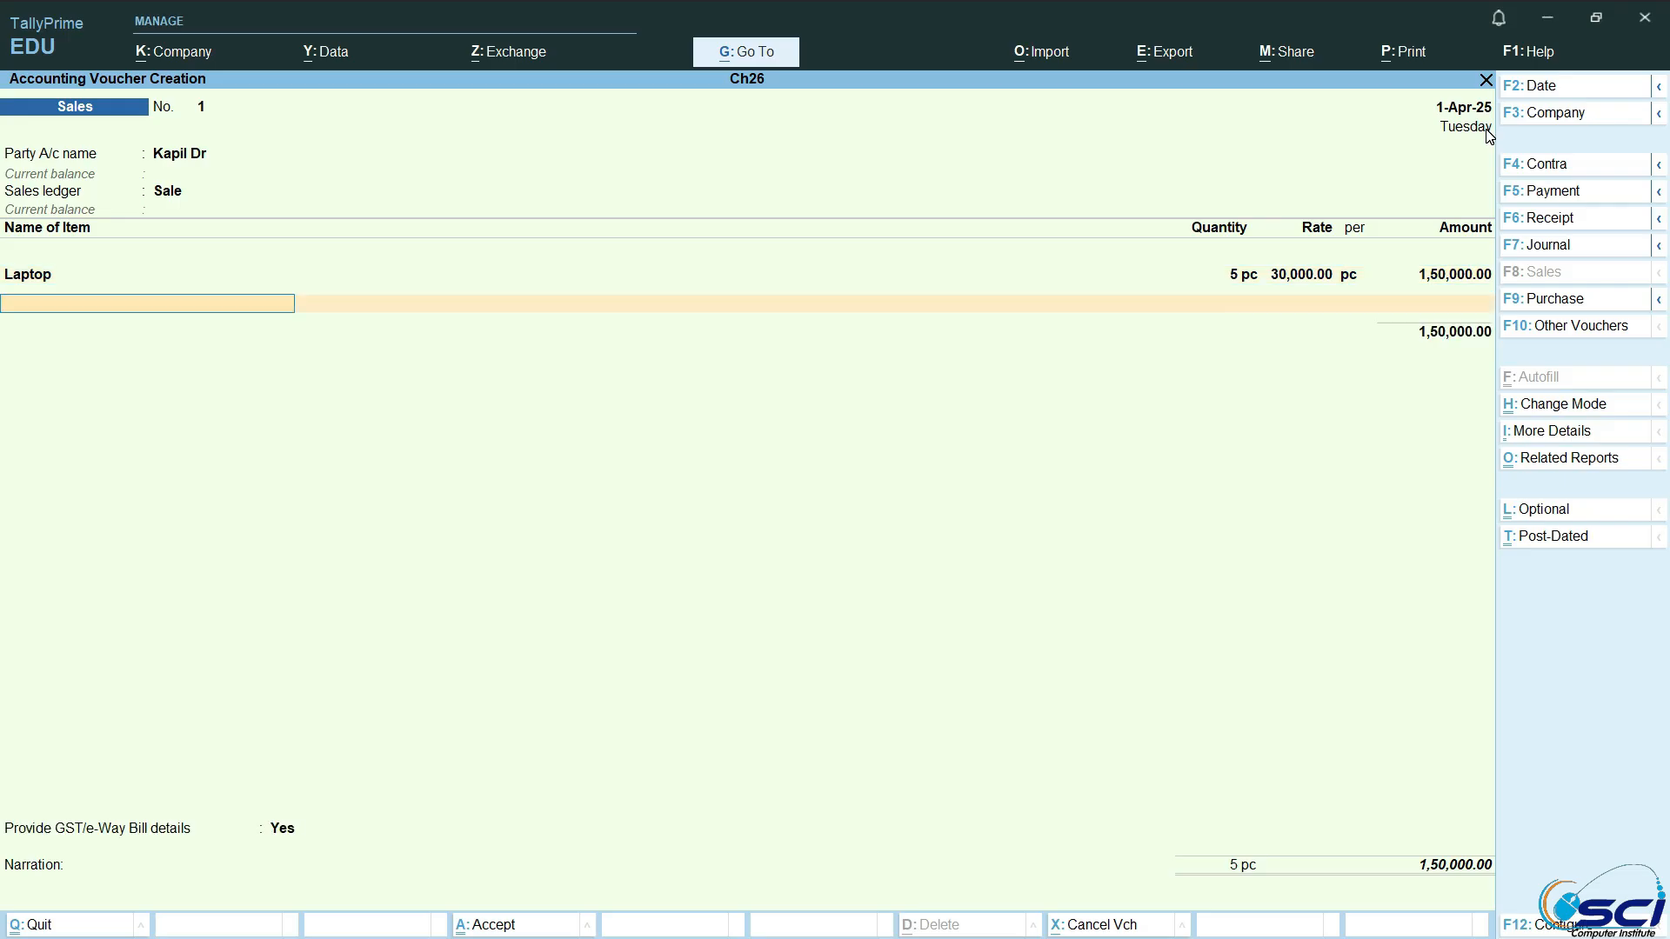
{"action": "key", "text": "Return"}
{"action": "key", "text": "Return"}
{"action": "key", "text": "Return"}
{"action": "key", "text": "Return"}
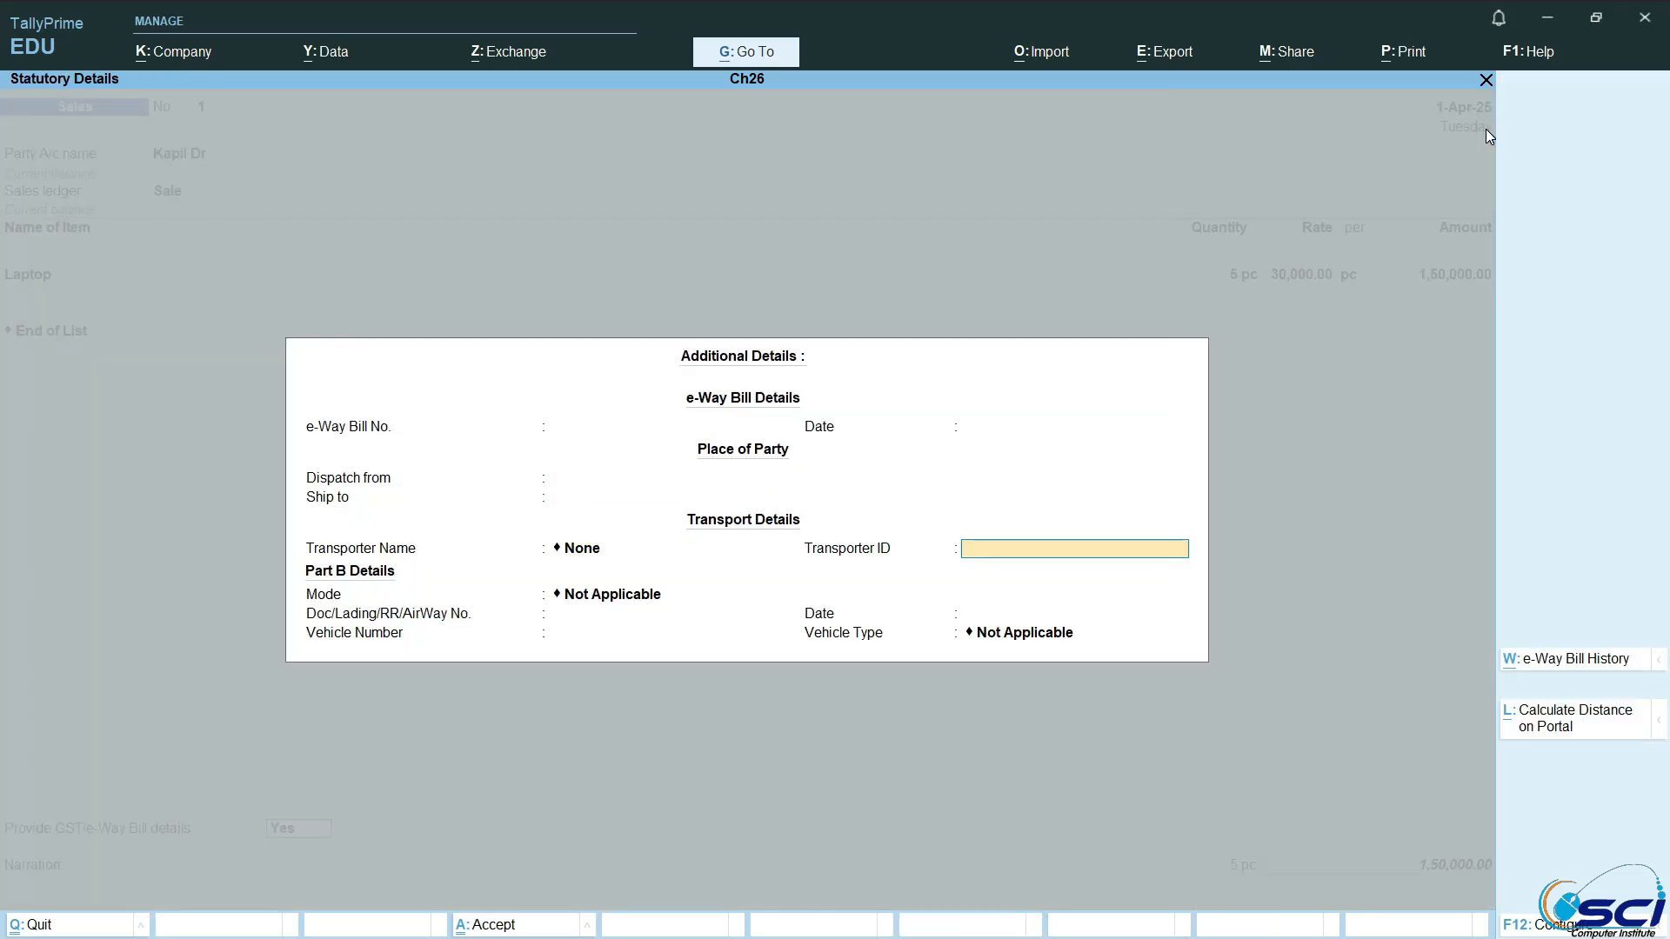
{"action": "key", "text": "Return"}
{"action": "key", "text": "Return"}
Step: Accept the bill-wise allocation as New Ref 1 for 1,50,000 Dr and save the Sales voucher
{"action": "key", "text": "Return"}
{"action": "key", "text": "Return"}
{"action": "key", "text": "Return"}
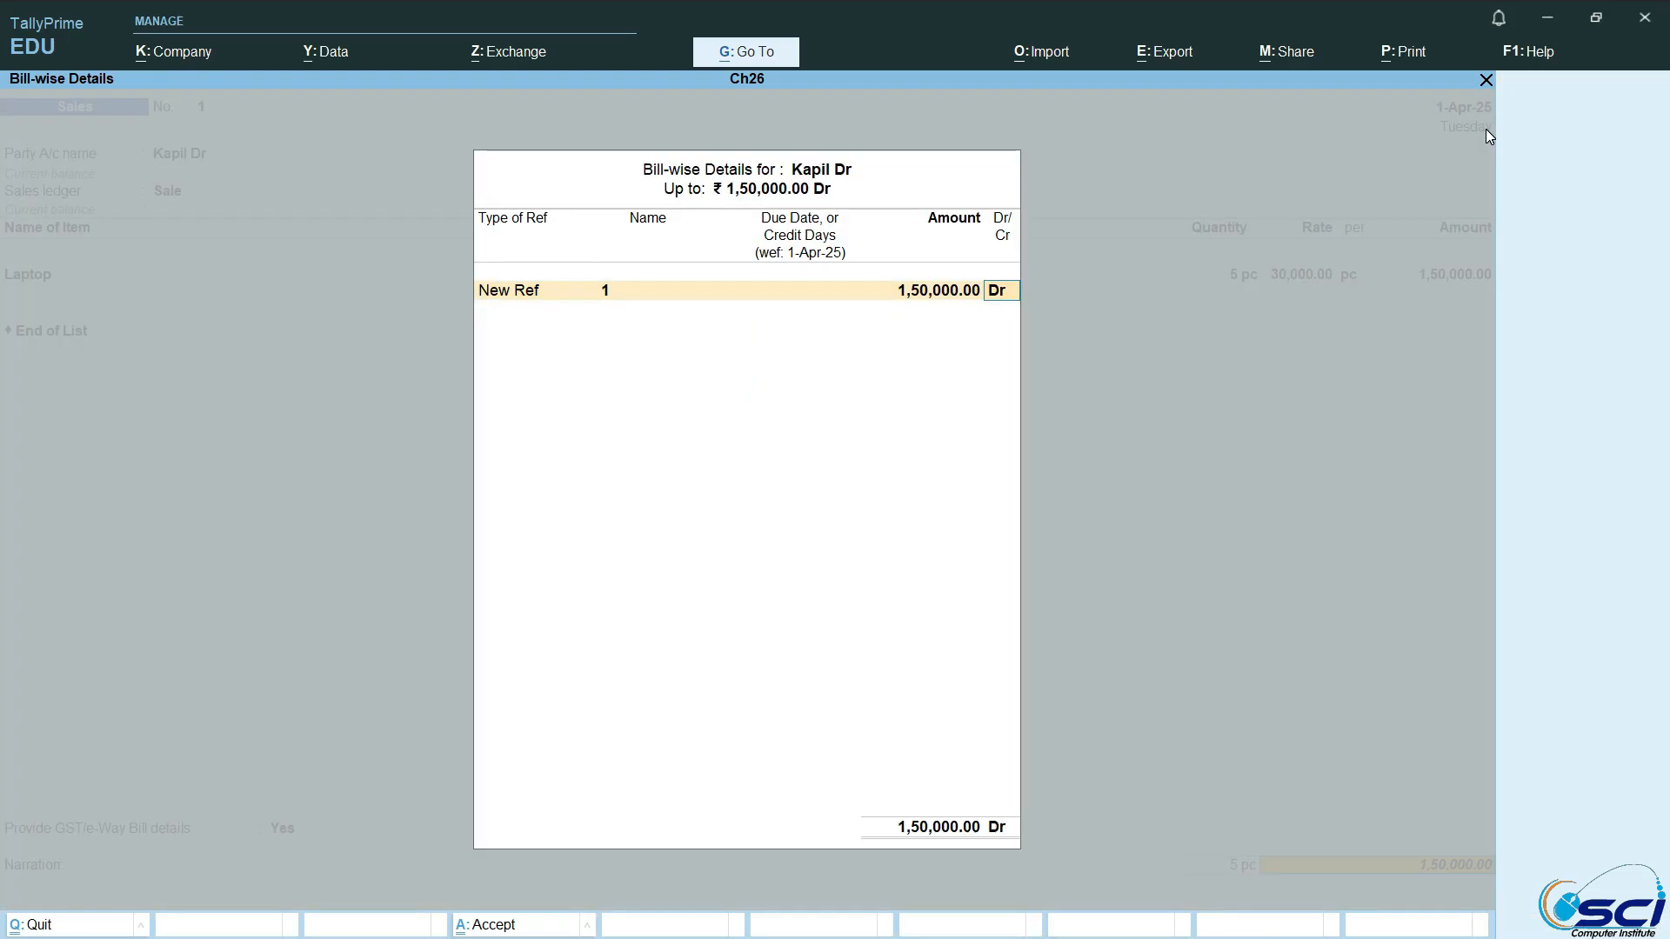
{"action": "key", "text": "Return"}
{"action": "key", "text": "Return"}
{"action": "key", "text": "Return"}
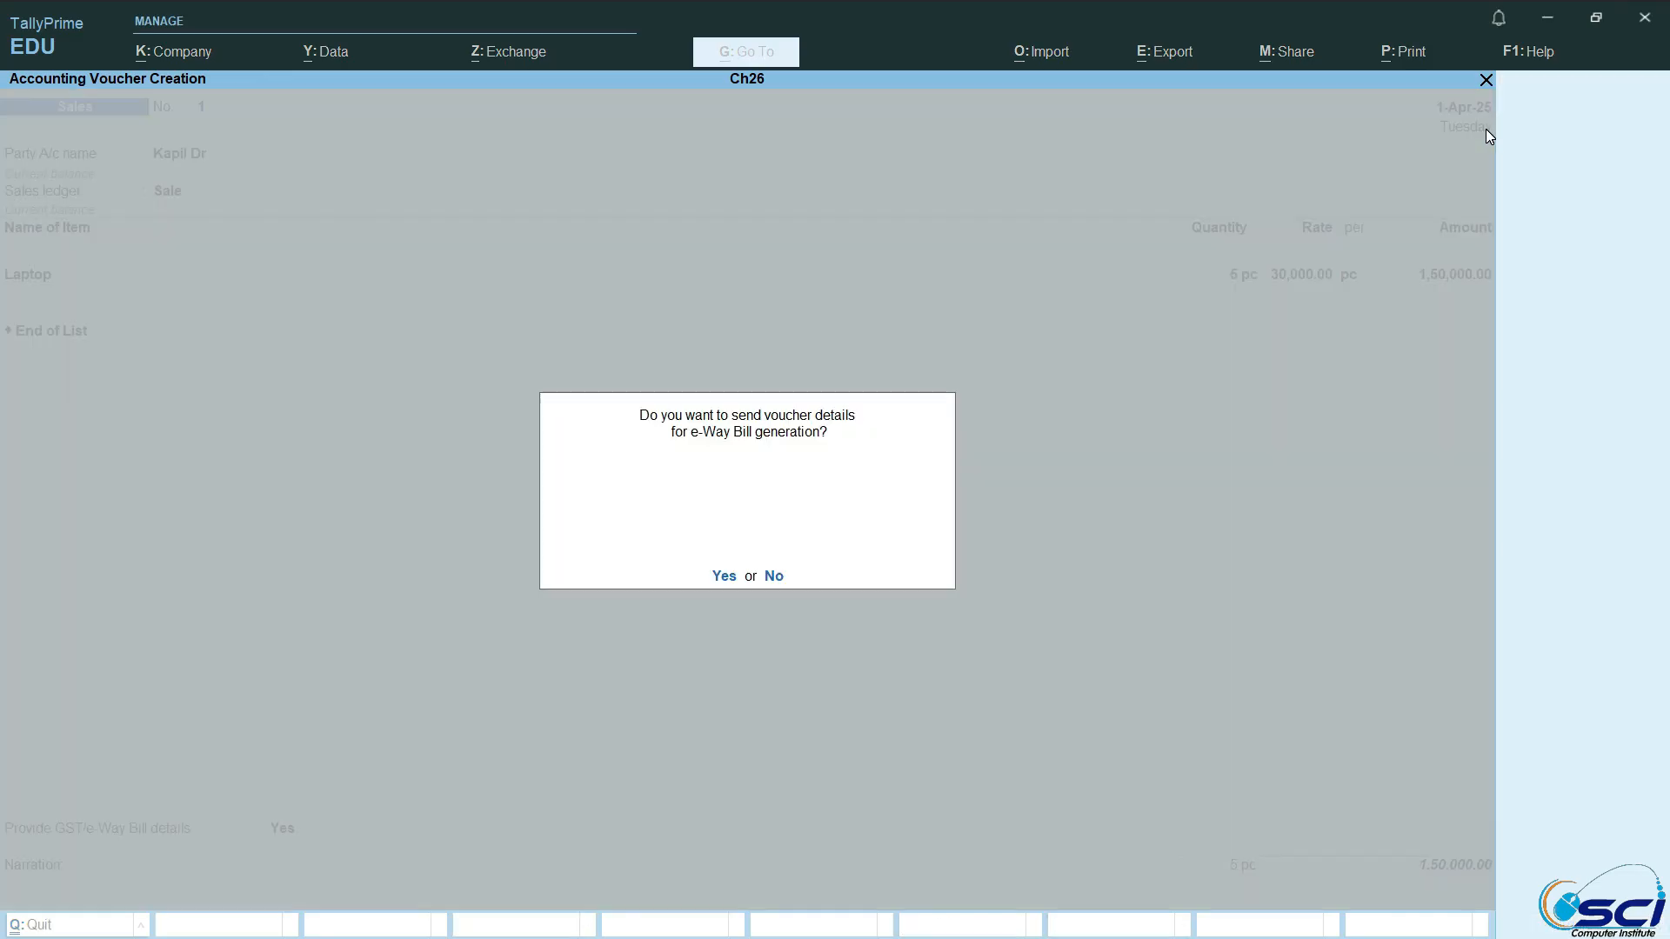
{"action": "key", "text": "Return"}
Step: Leave voucher entry and open the Trial Balance for Ch26
{"action": "key", "text": "Return"}
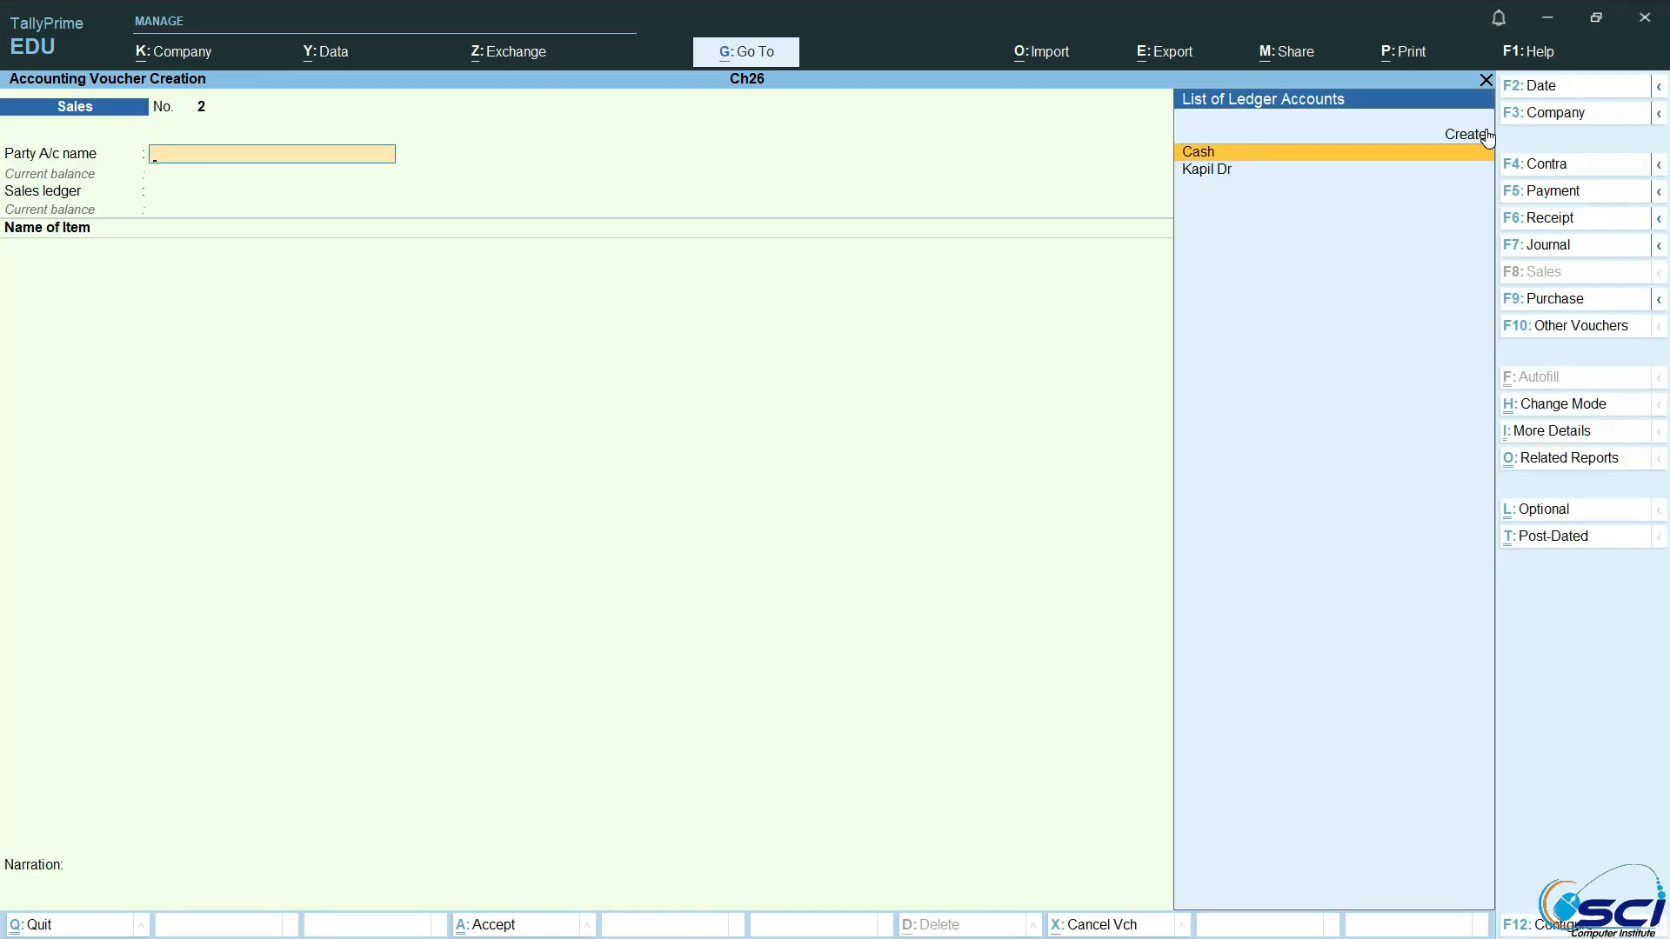
{"action": "key", "text": "Escape"}
{"action": "key", "text": "Return"}
{"action": "key", "text": "Up"}
{"action": "key", "text": "Up"}
{"action": "key", "text": "Up"}
{"action": "key", "text": "Up"}
{"action": "key", "text": "Up"}
{"action": "key", "text": "Up"}
{"action": "key", "text": "Return"}
{"action": "key", "text": "Down"}
{"action": "key", "text": "Up"}
Step: Add a Trial Balance column for 1-Apr-25 to 1-May-25 with Default stock valuation, Actuals values and the Primary group
{"action": "key", "text": "Return"}
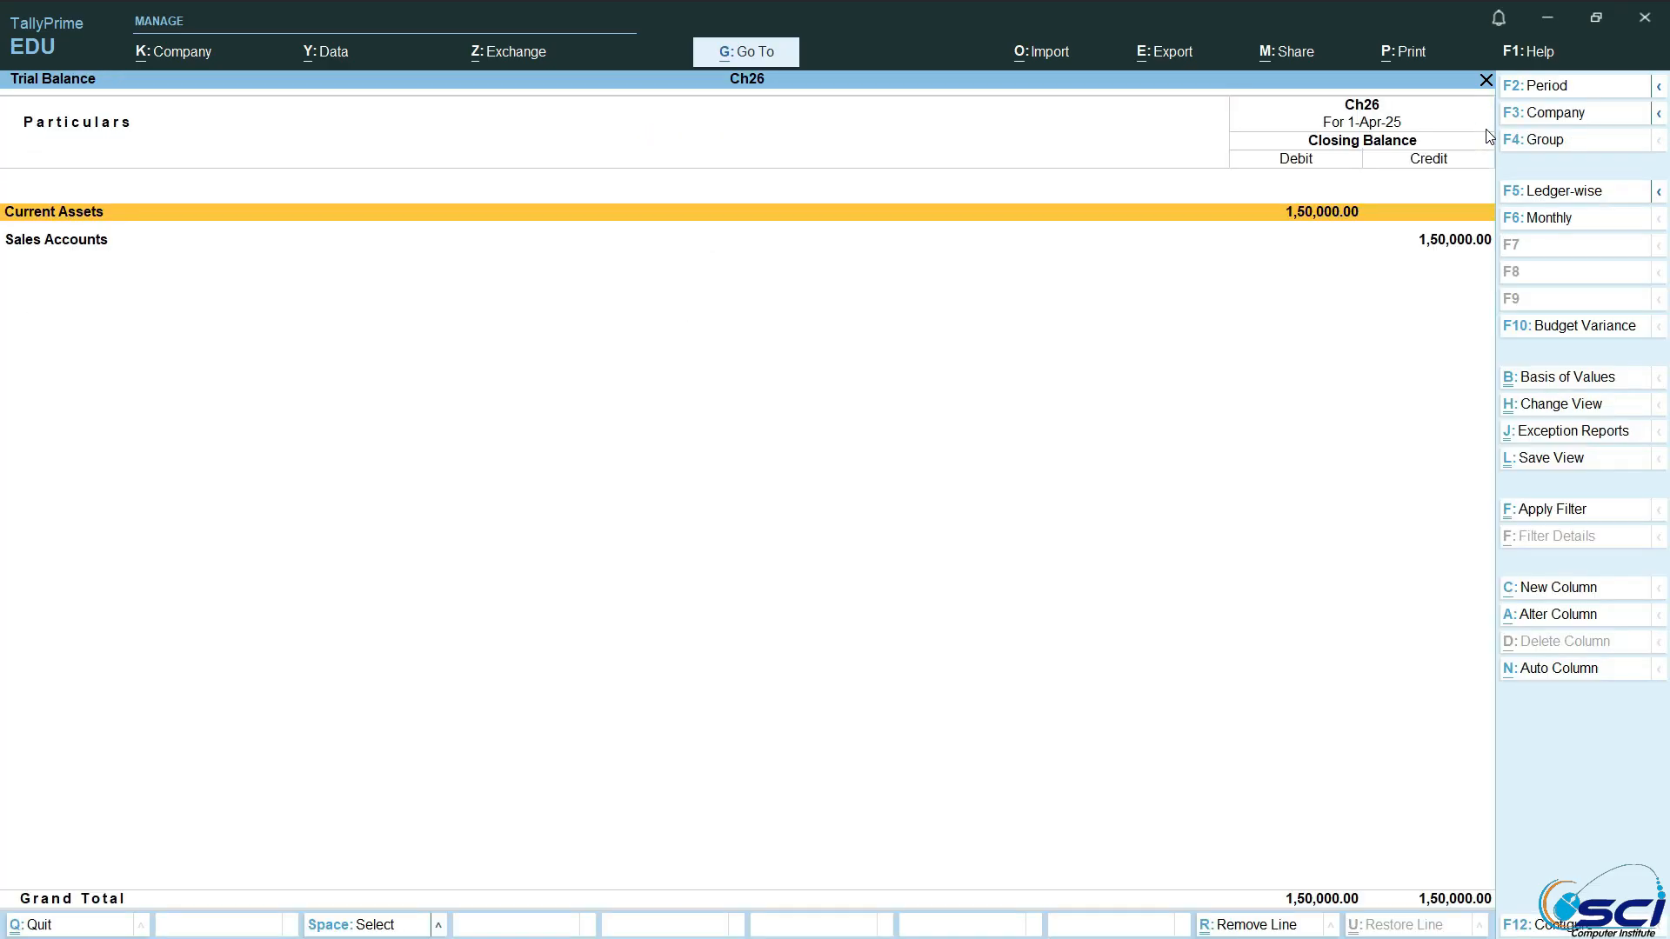
{"action": "left_click", "coordinate": [1541, 586]}
{"action": "key", "text": "Return"}
{"action": "key", "text": "Return"}
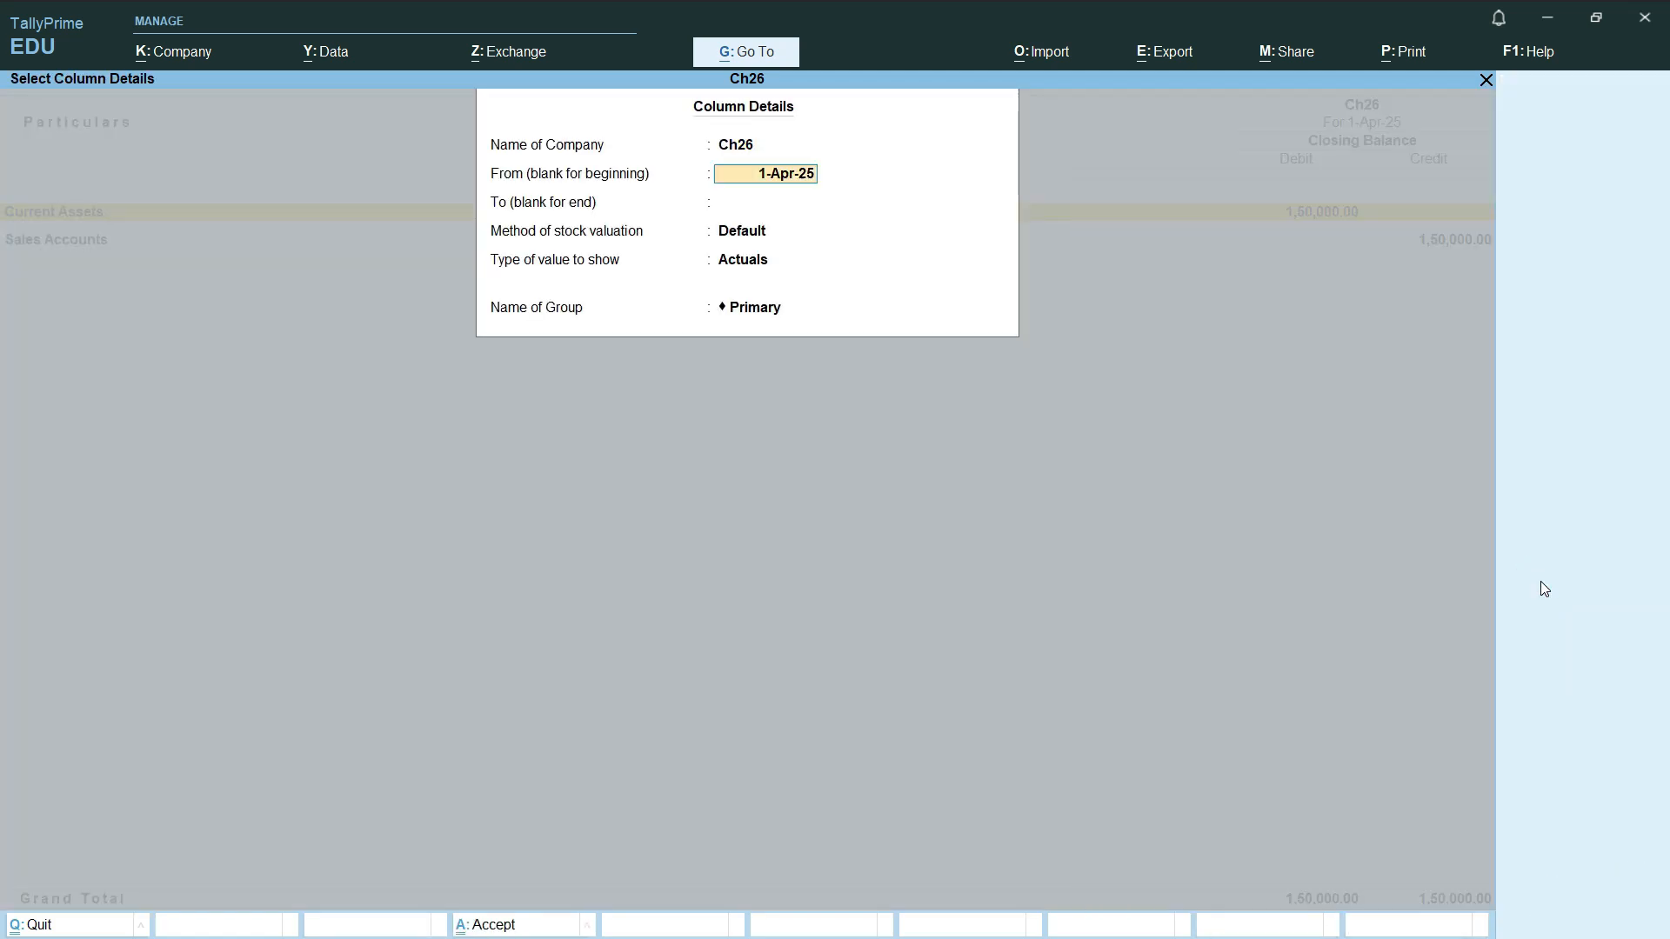
{"action": "type", "text": "1-5-205"}
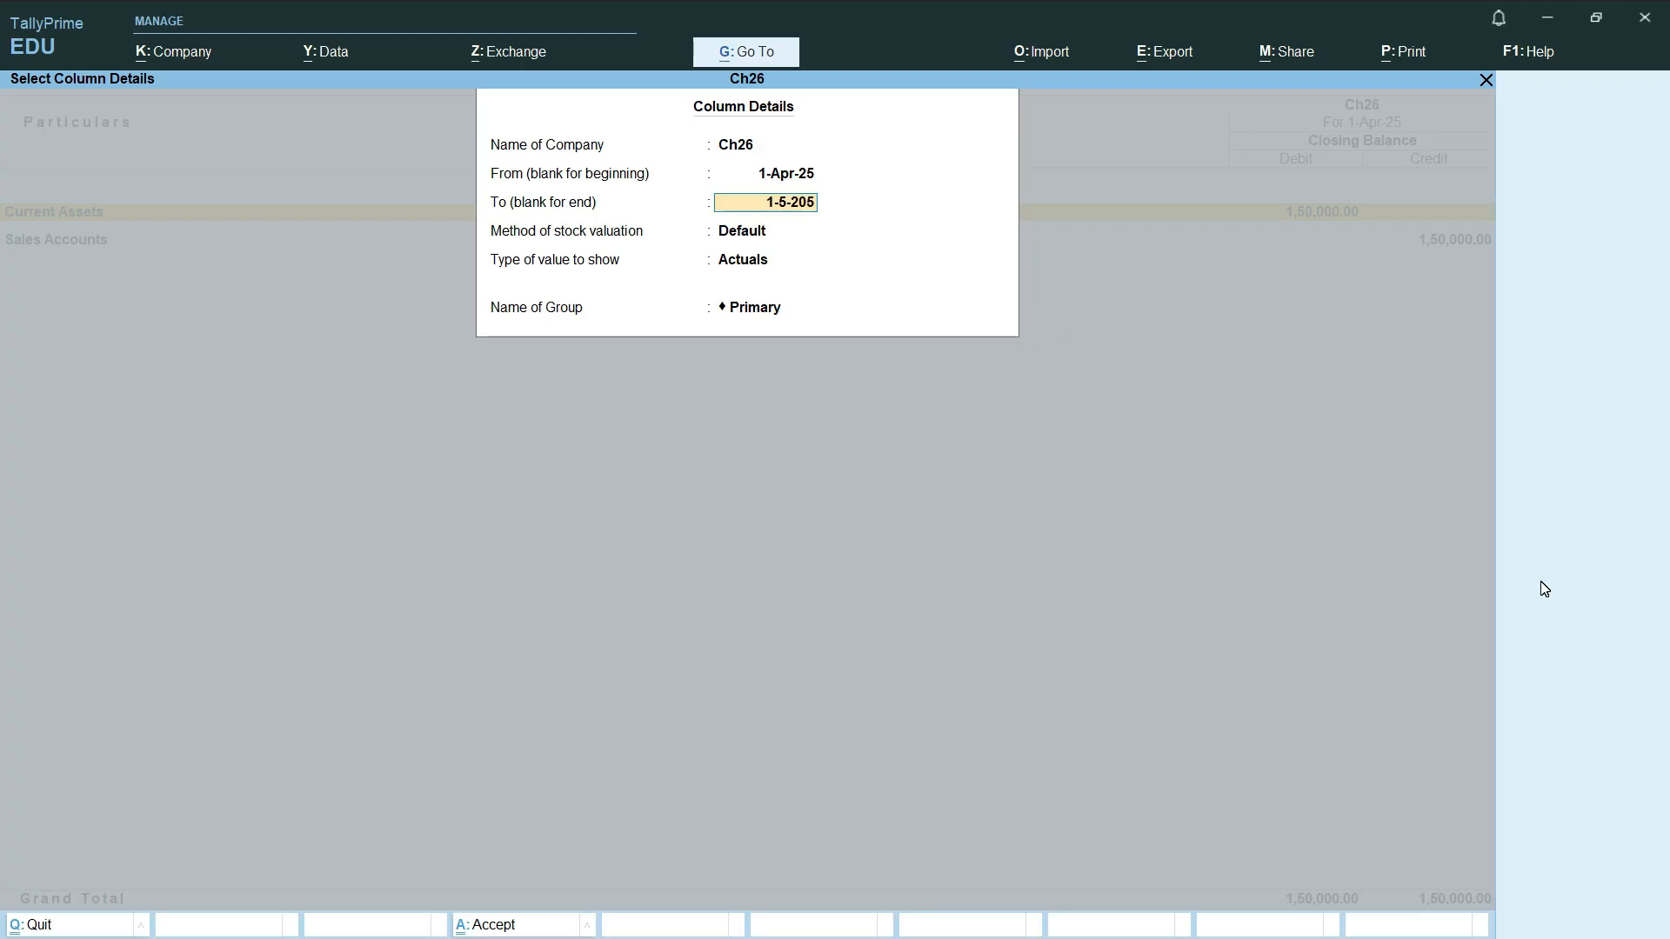
{"action": "key", "text": "BackSpace"}
{"action": "type", "text": "25"}
{"action": "key", "text": "Return"}
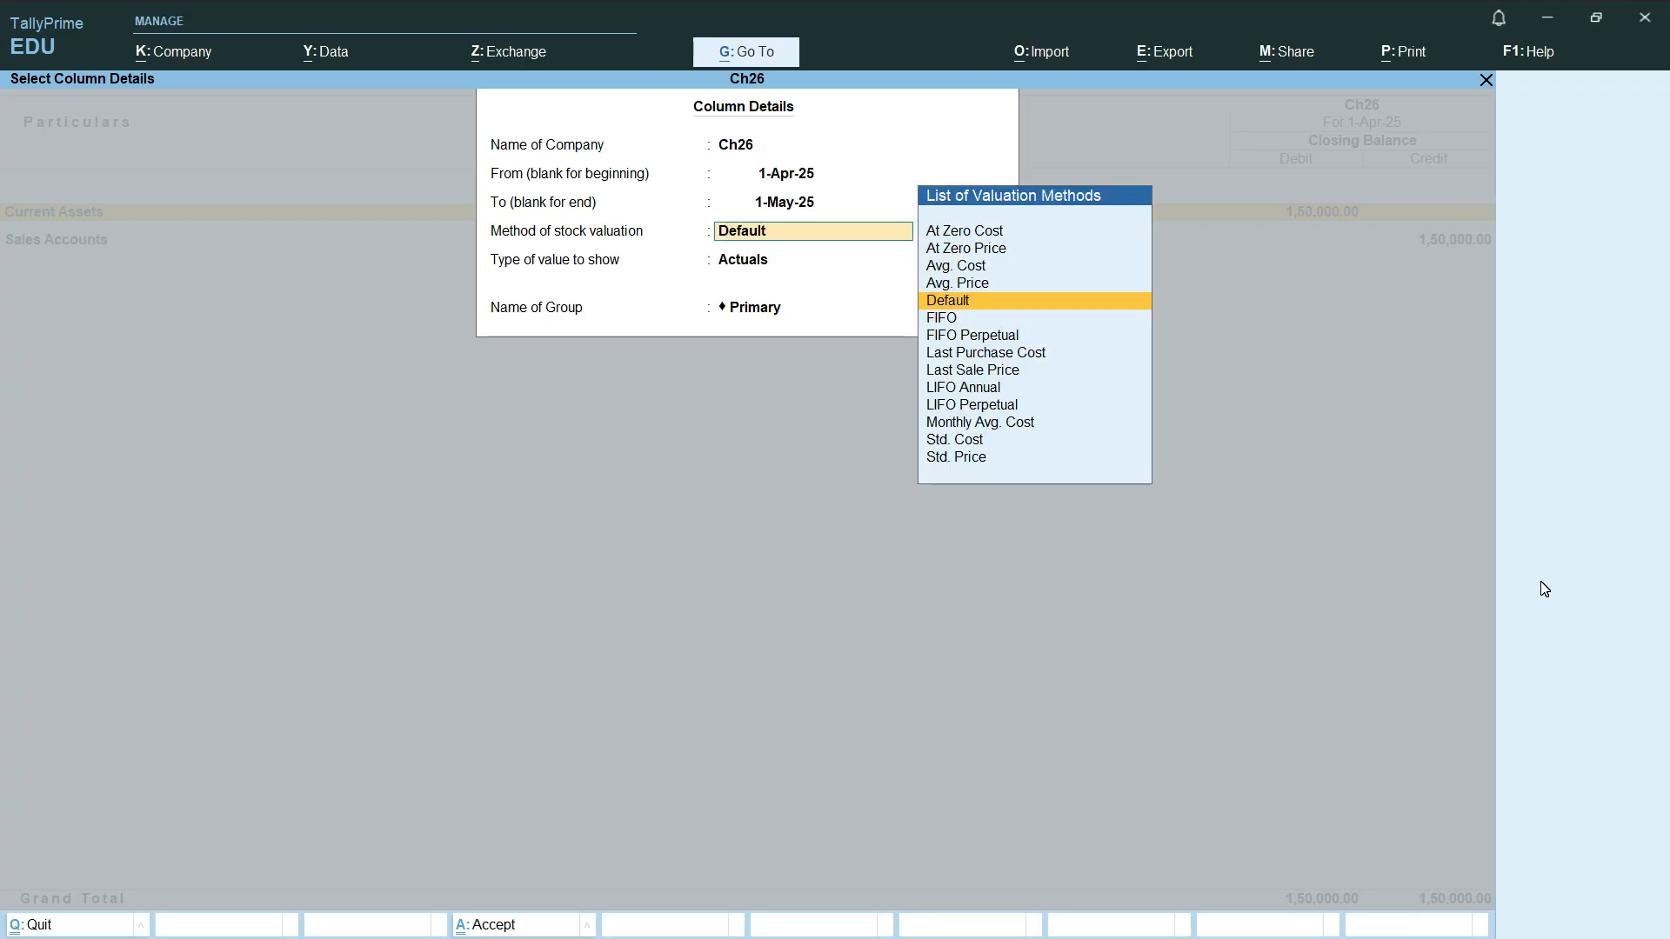
{"action": "key", "text": "Return"}
{"action": "key", "text": "Return"}
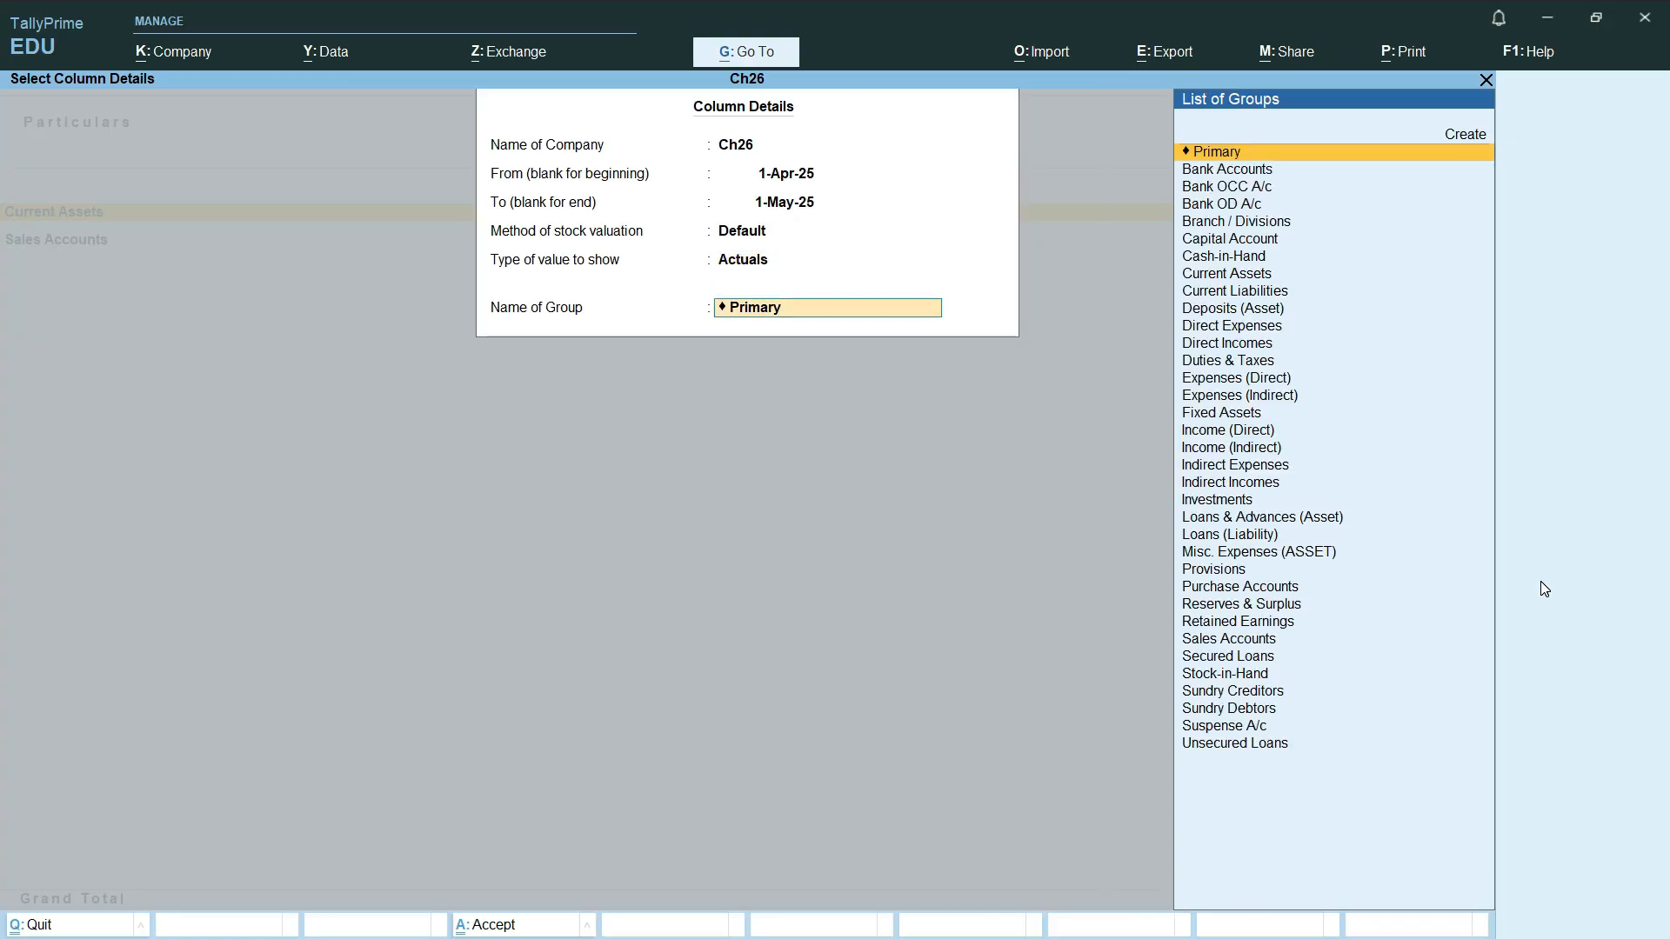
{"action": "key", "text": "Return"}
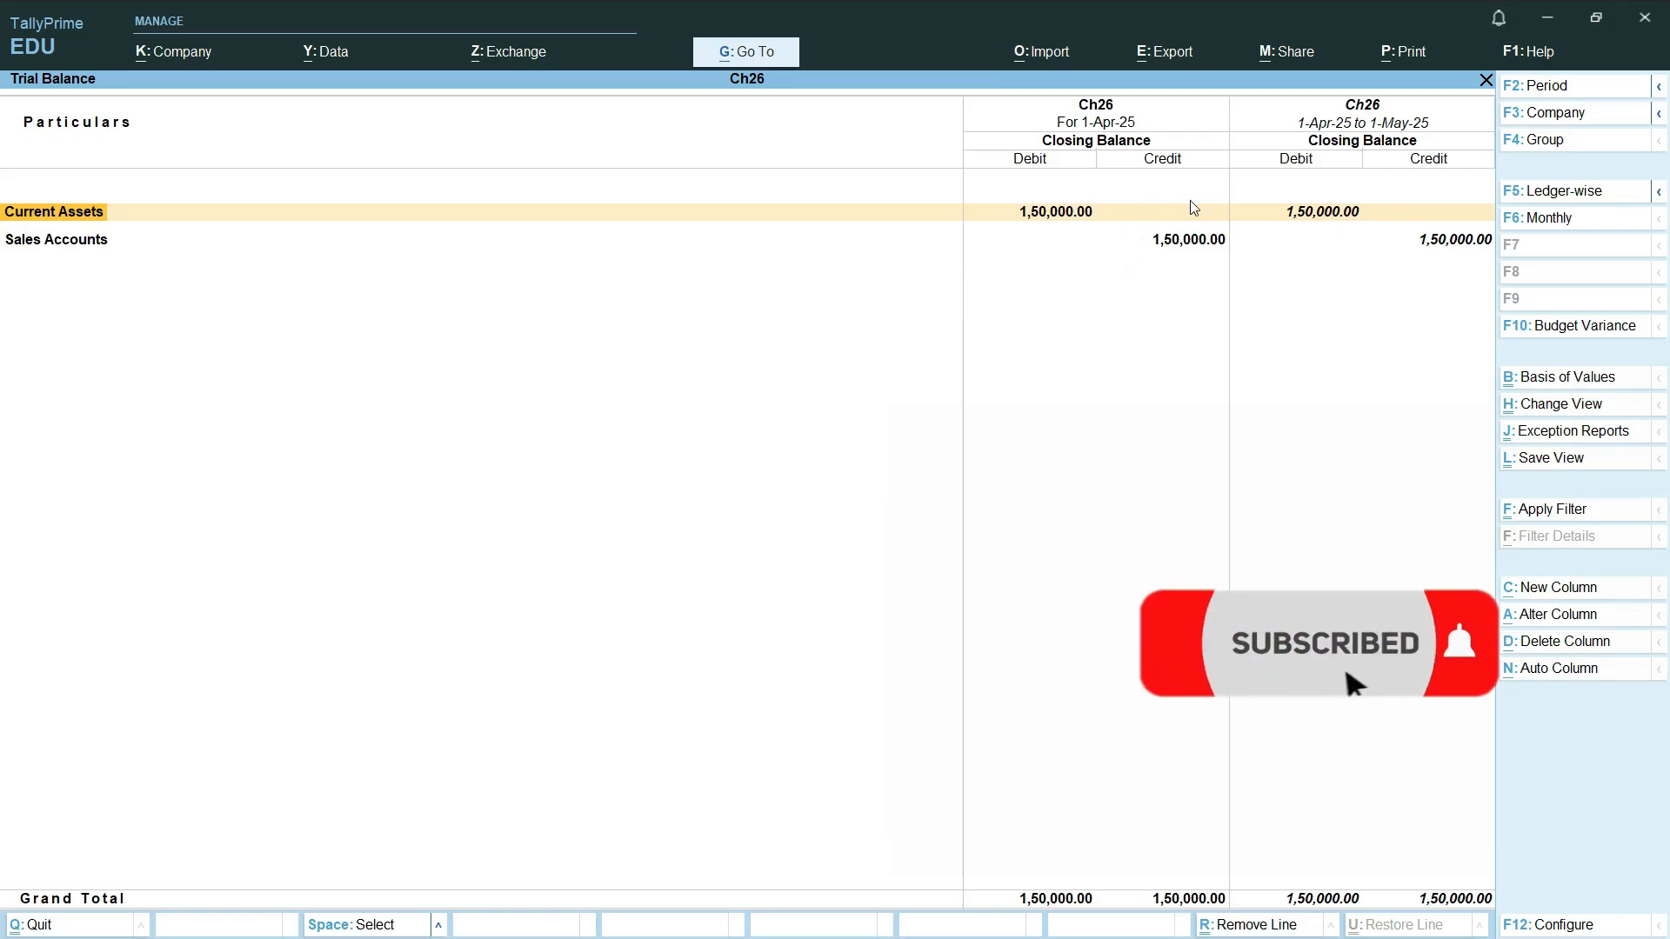
Step: Drill down from Current Assets to the Laptop stock group summary, then return to the list of reports
{"action": "key", "text": "Return"}
{"action": "key", "text": "Return"}
{"action": "key", "text": "Return"}
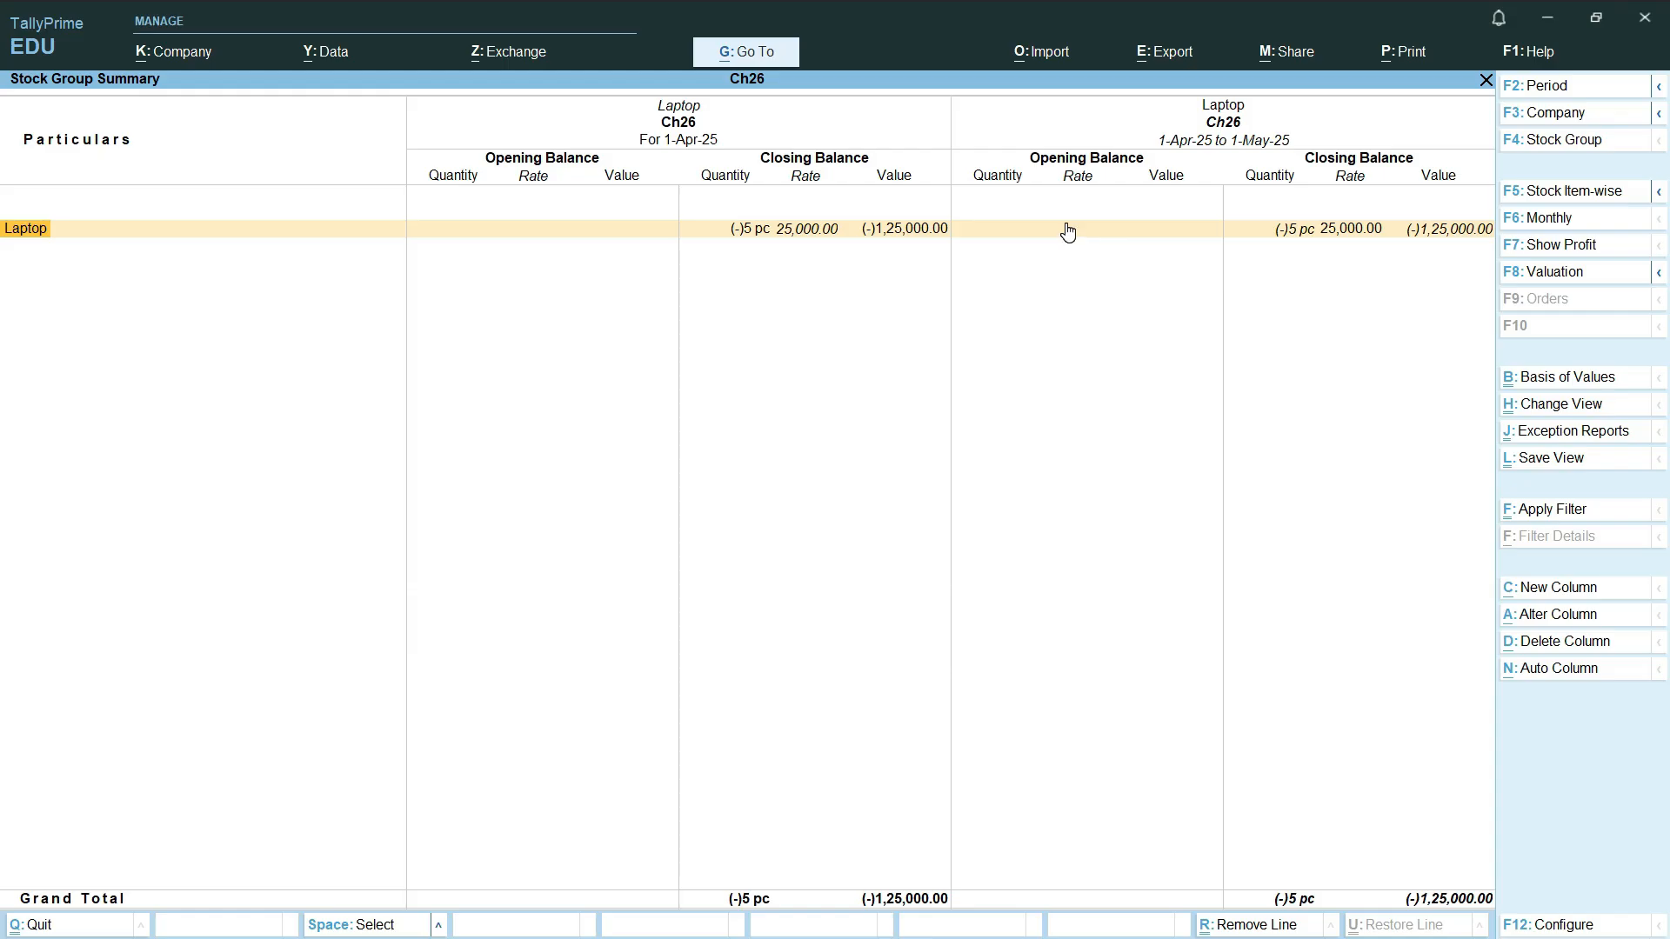
{"action": "key", "text": "Escape"}
Step: Review the Profit & Loss A/c for the recorded sale and close it
{"action": "key", "text": "Escape"}
{"action": "key", "text": "Escape"}
{"action": "key", "text": "Escape"}
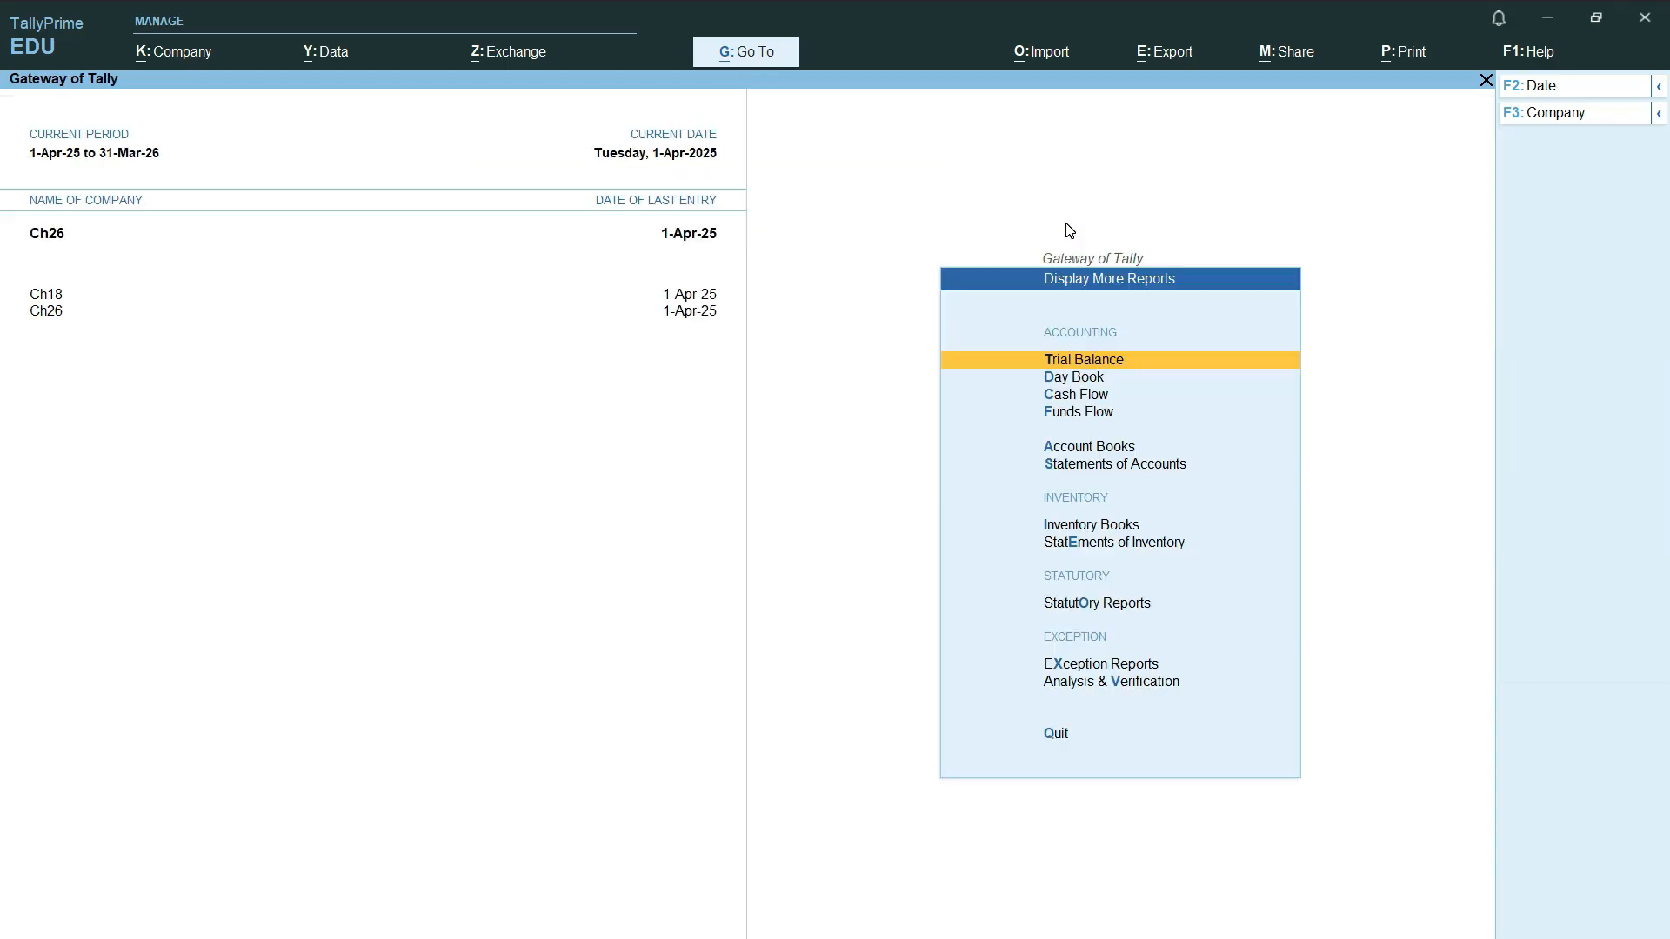
{"action": "key", "text": "Escape"}
{"action": "key", "text": "Escape"}
{"action": "key", "text": "Down"}
{"action": "key", "text": "Down"}
{"action": "key", "text": "Down"}
{"action": "key", "text": "Down"}
{"action": "key", "text": "Down"}
{"action": "key", "text": "Down"}
{"action": "key", "text": "Down"}
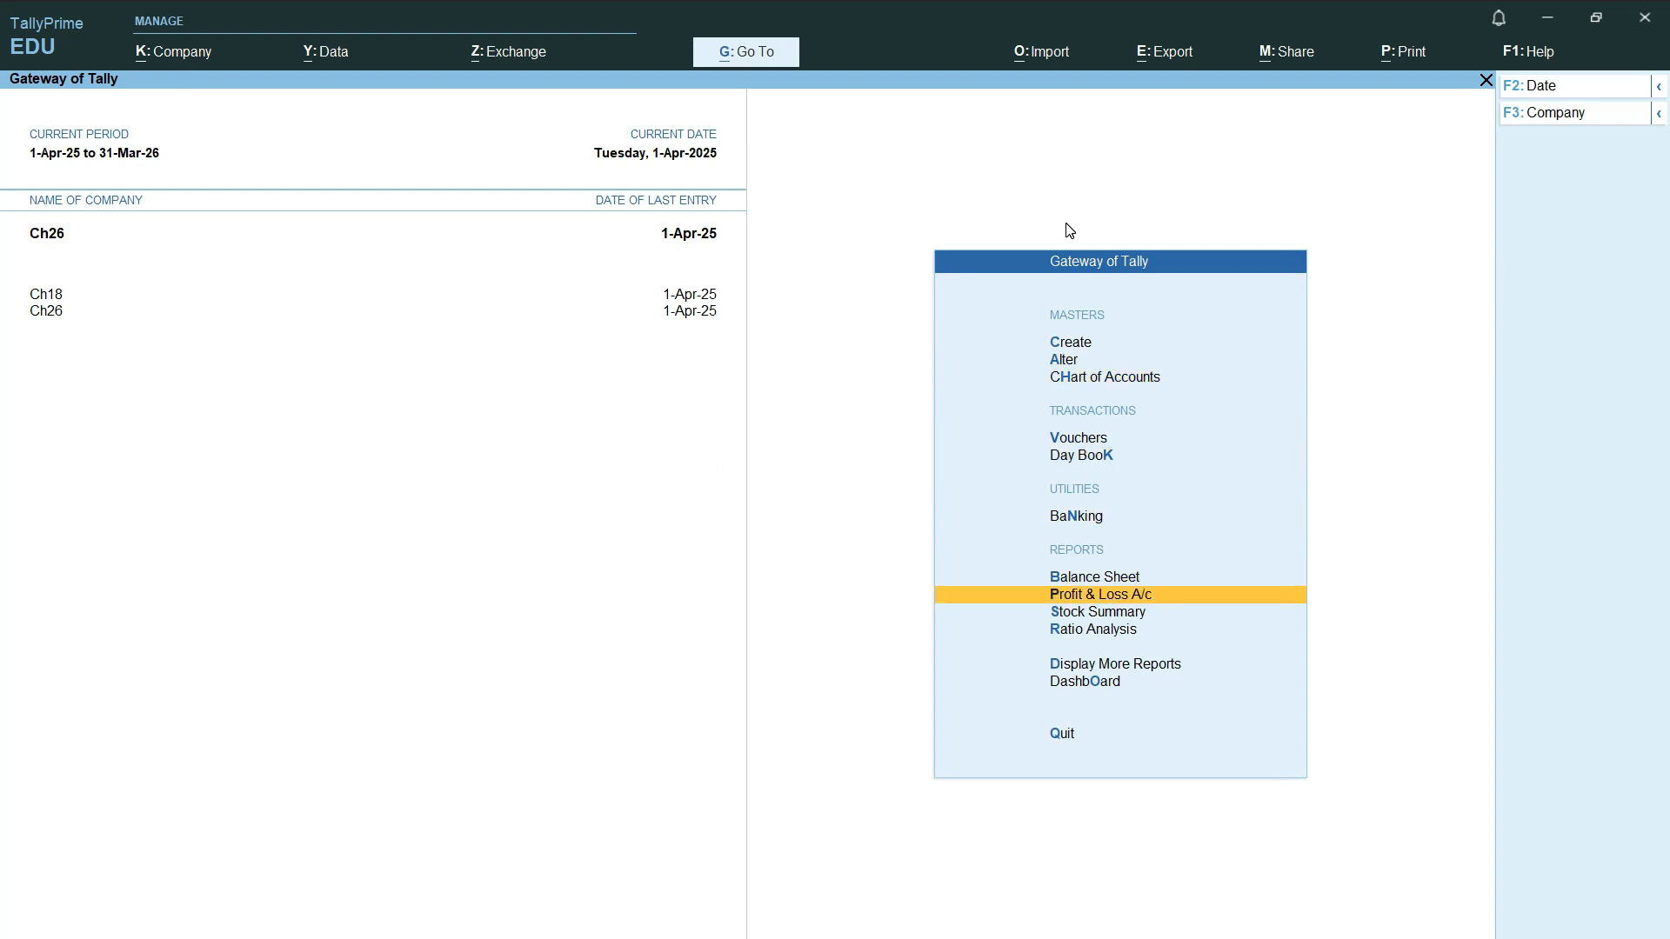
{"action": "key", "text": "Return"}
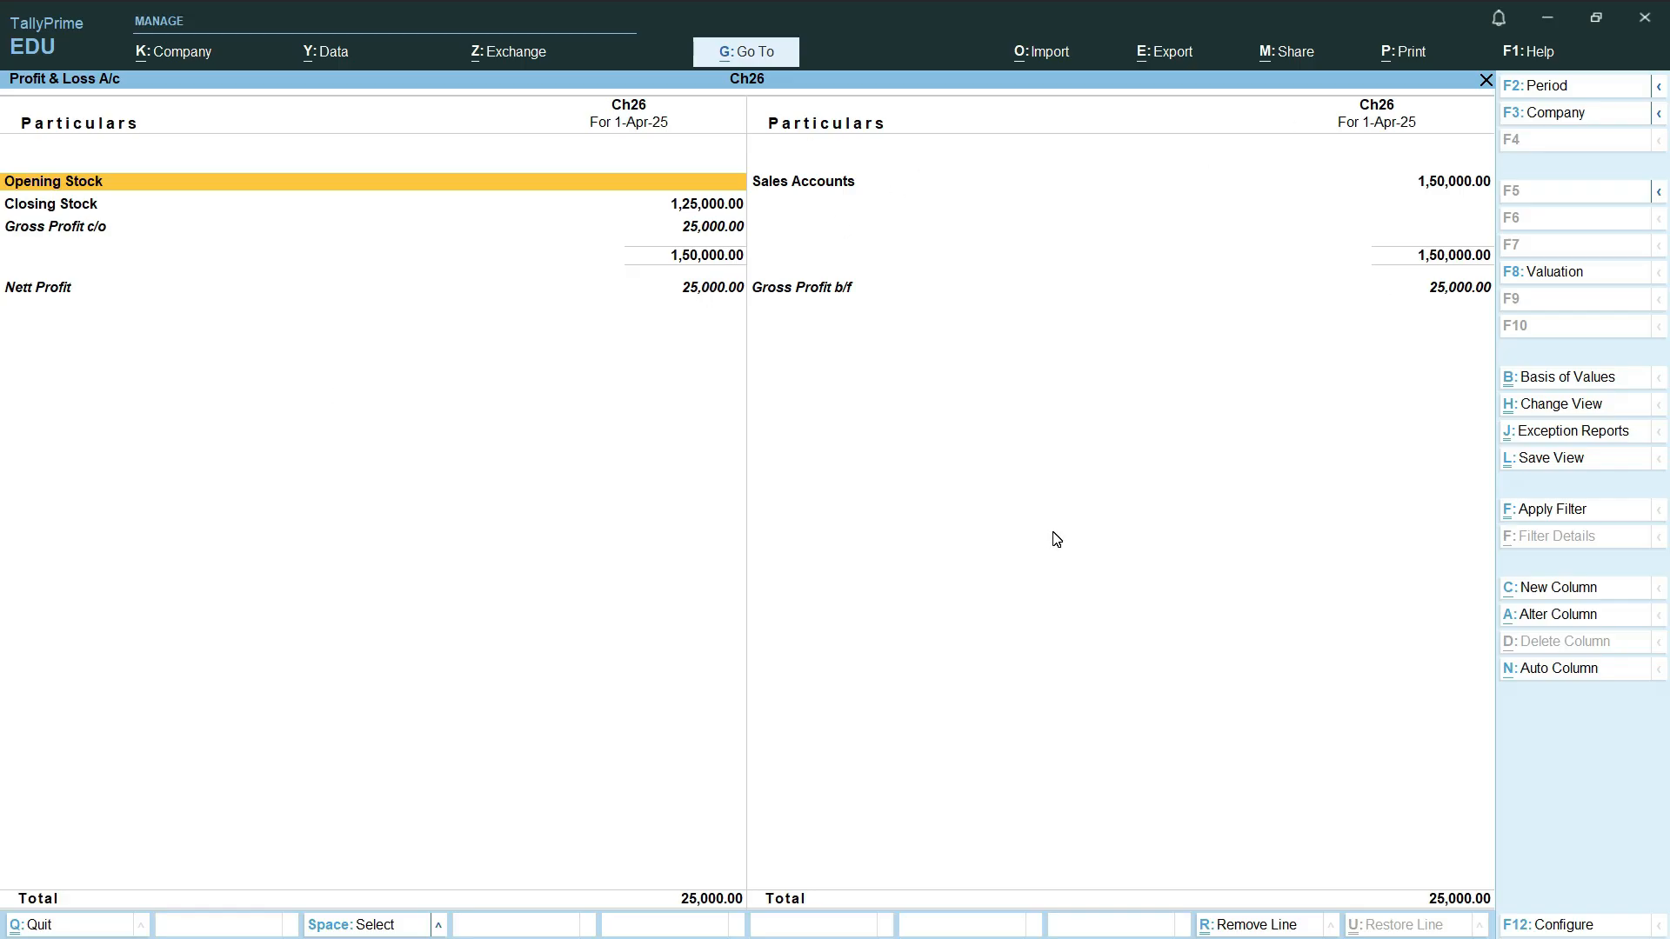
{"action": "key", "text": "Escape"}
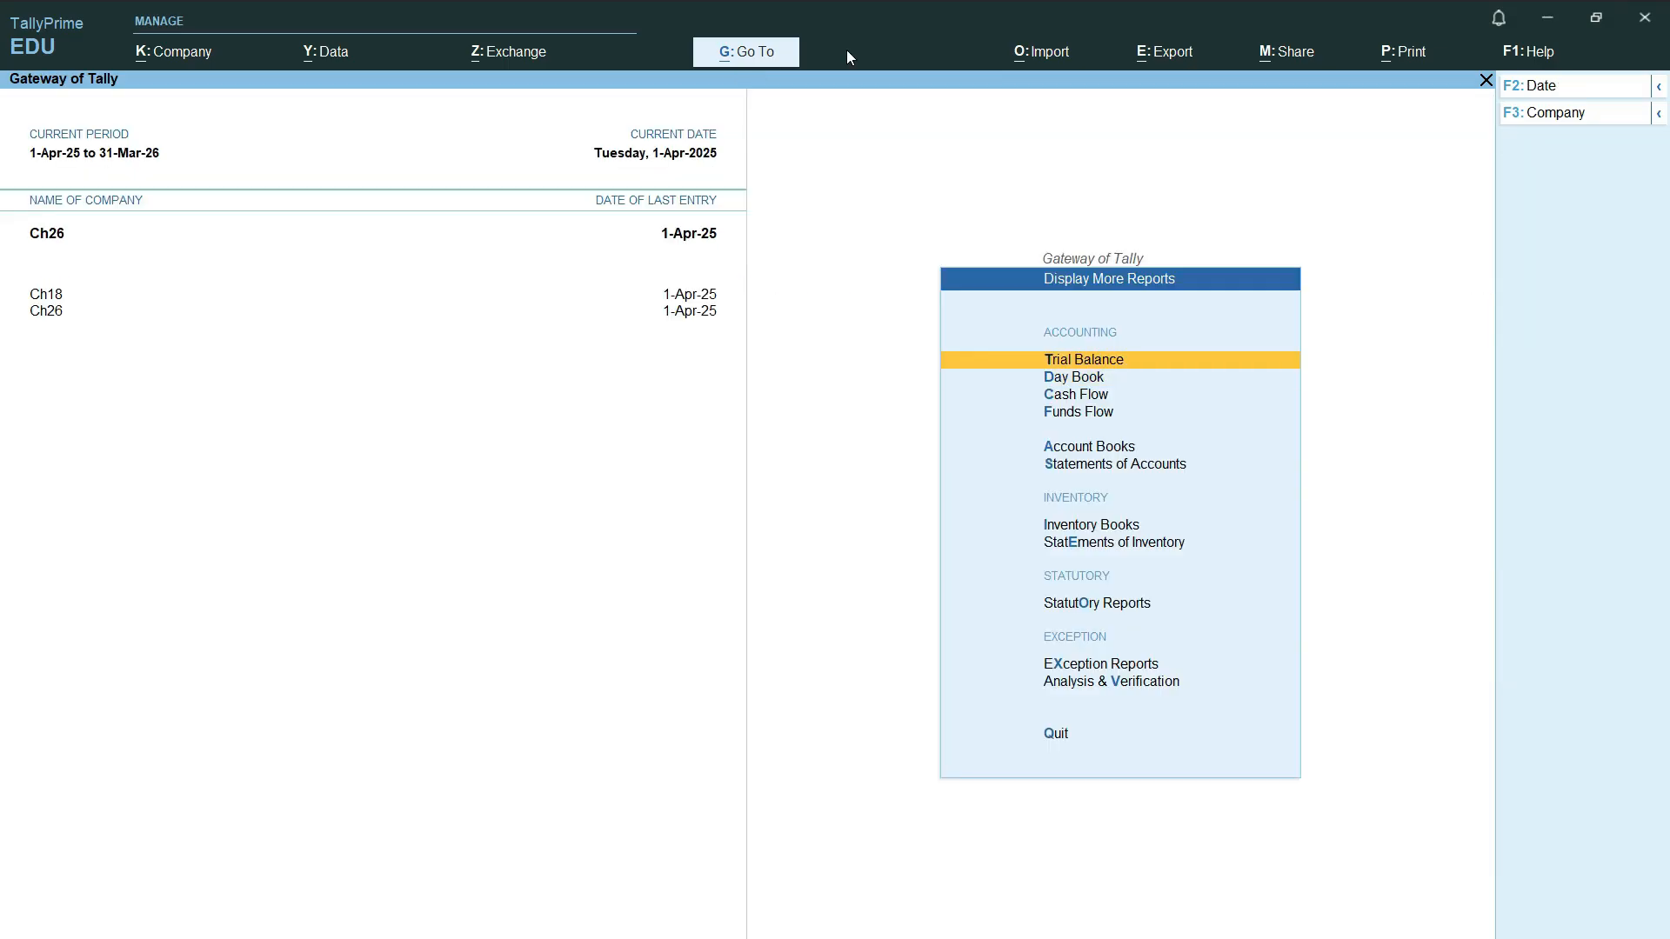
Step: Reopen the Trial Balance and start a new column covering 1-Apr-25 to 1-May-25 with Default stock valuation
{"action": "key", "text": "Return"}
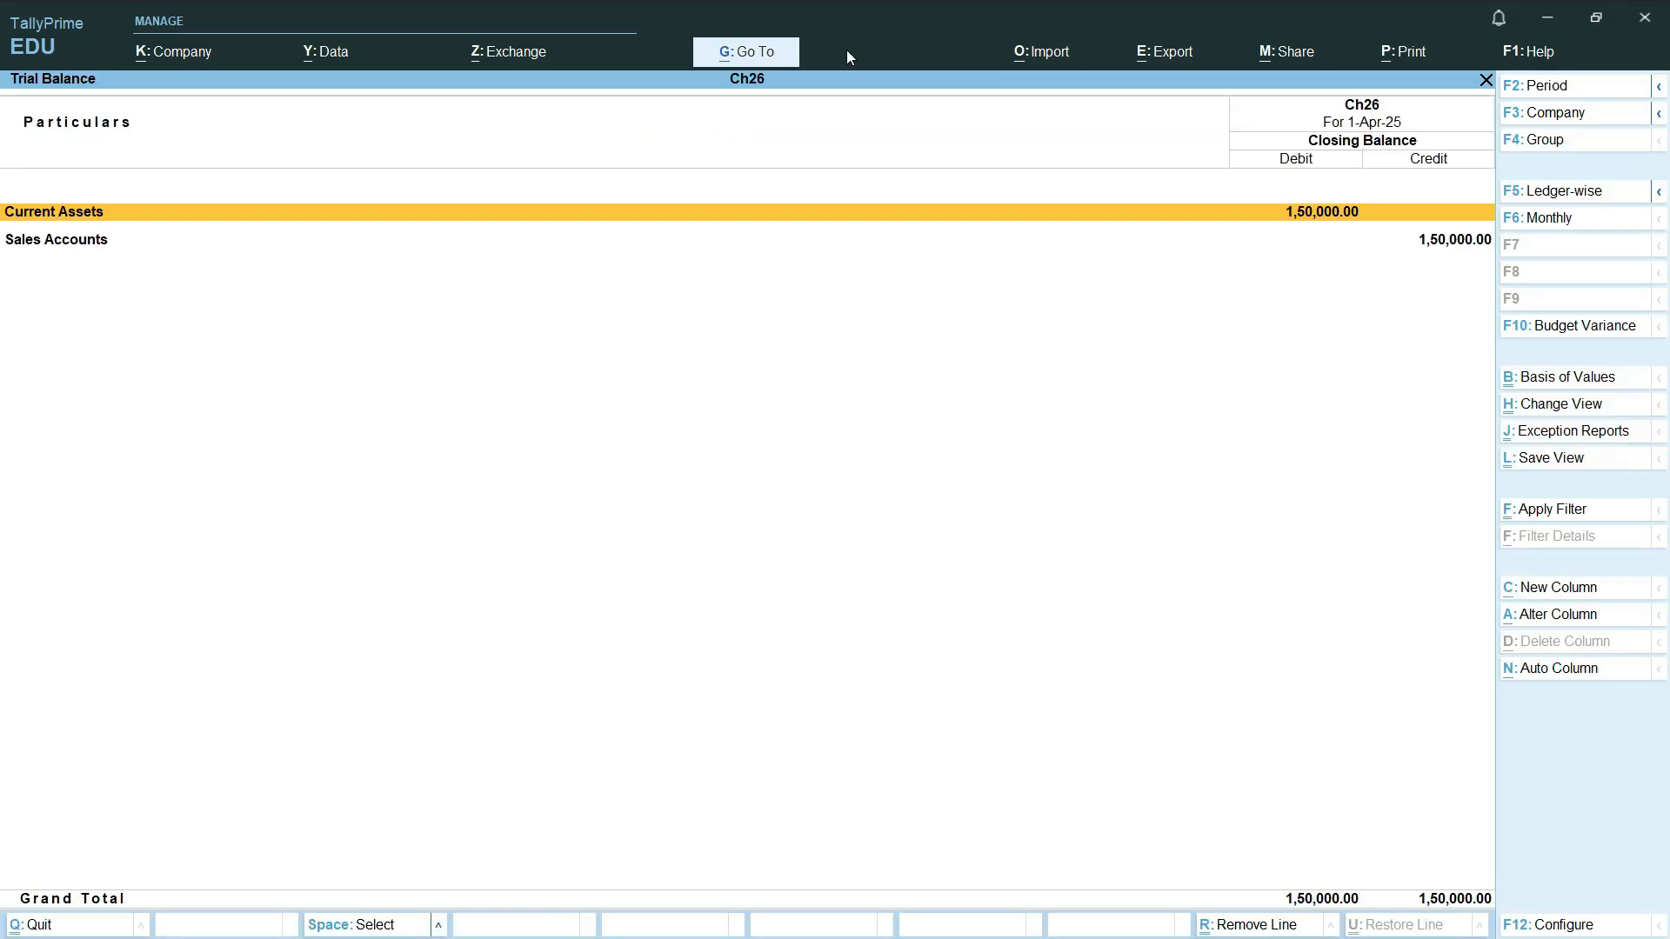
{"action": "left_click", "coordinate": [1578, 589]}
{"action": "key", "text": "Return"}
{"action": "key", "text": "Return"}
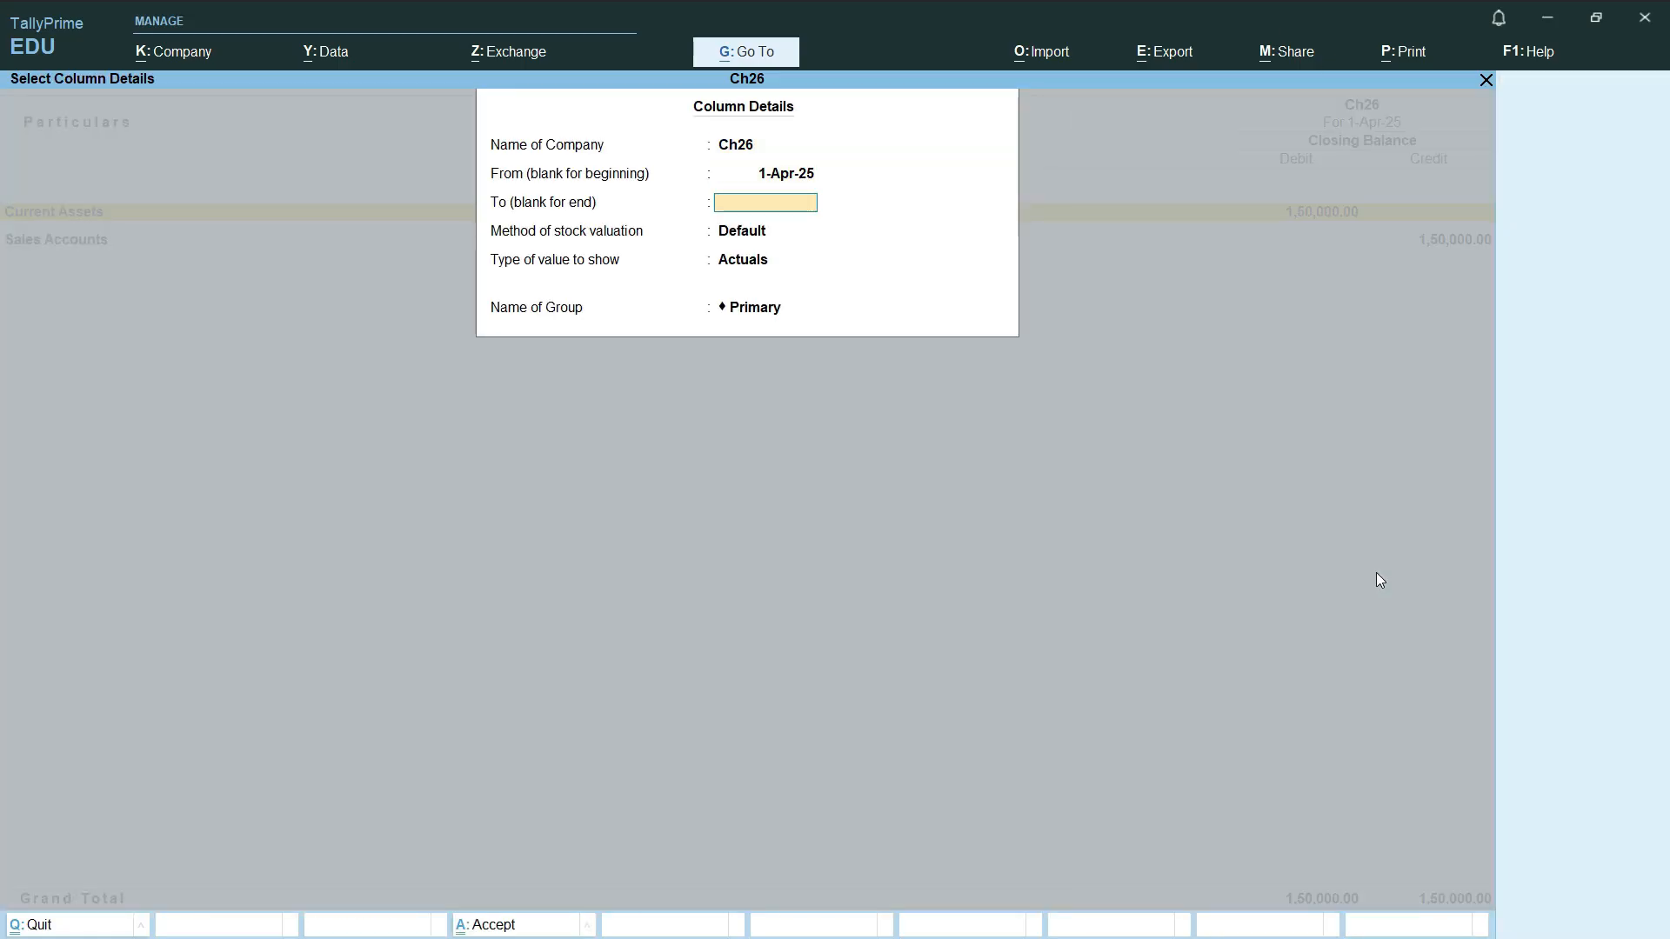
{"action": "type", "text": "1-5-2025"}
Step: Show the 1-4-2045 budget values with variance for the Primary group and accept the new column
{"action": "key", "text": "Return"}
{"action": "key", "text": "Return"}
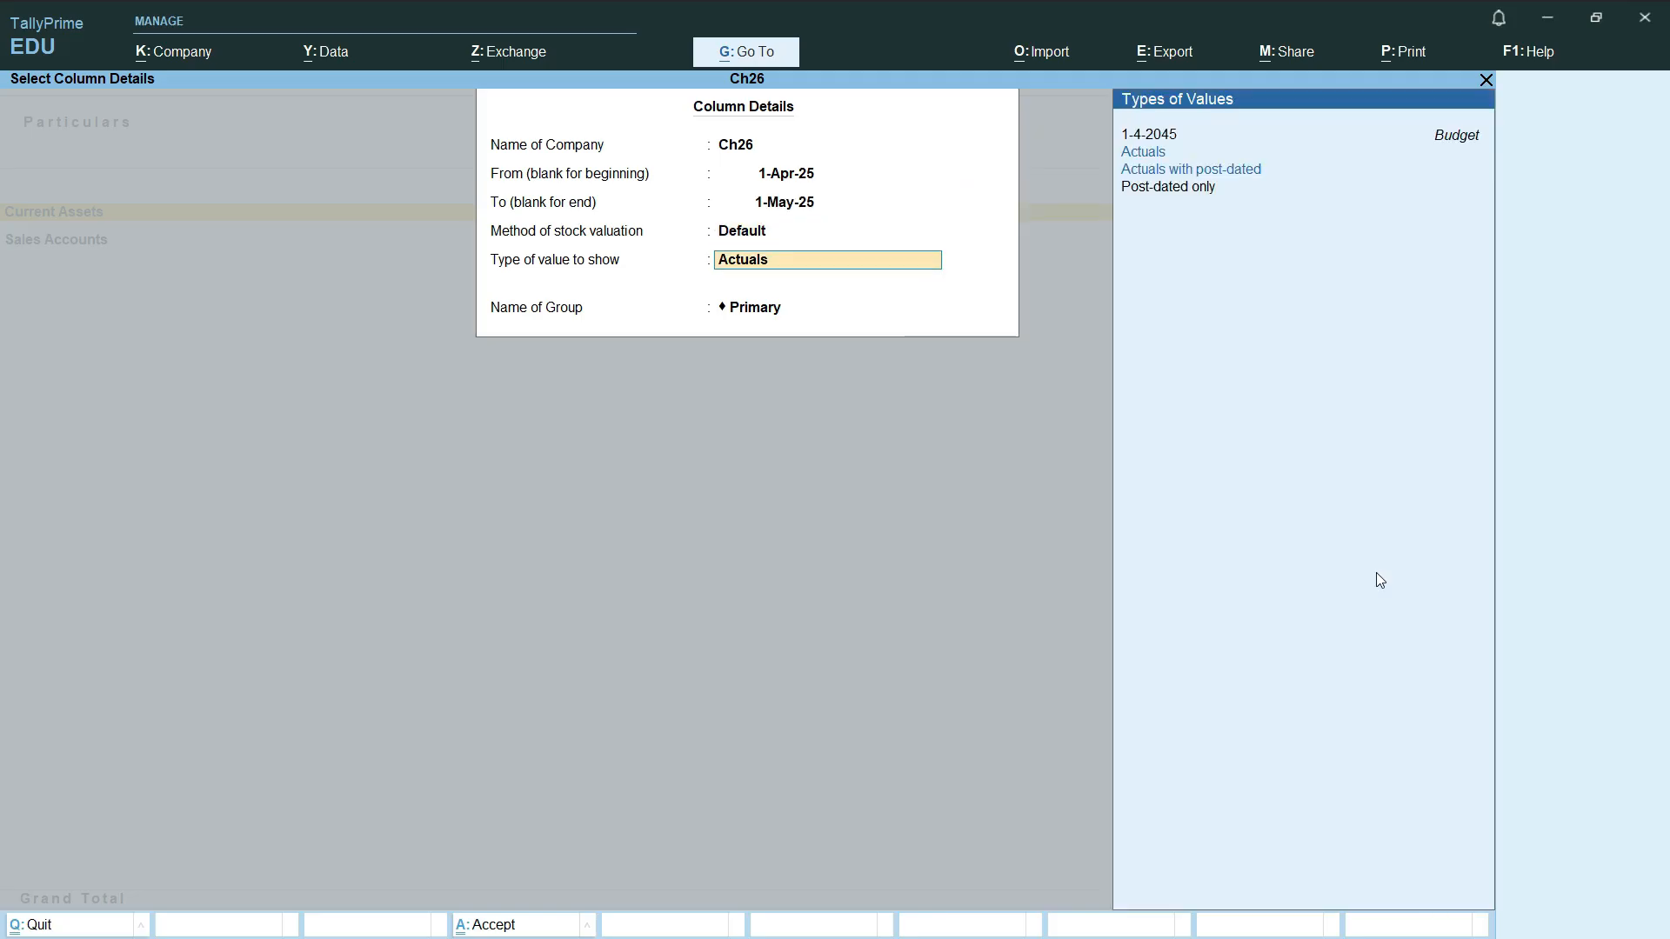
{"action": "key", "text": "Return"}
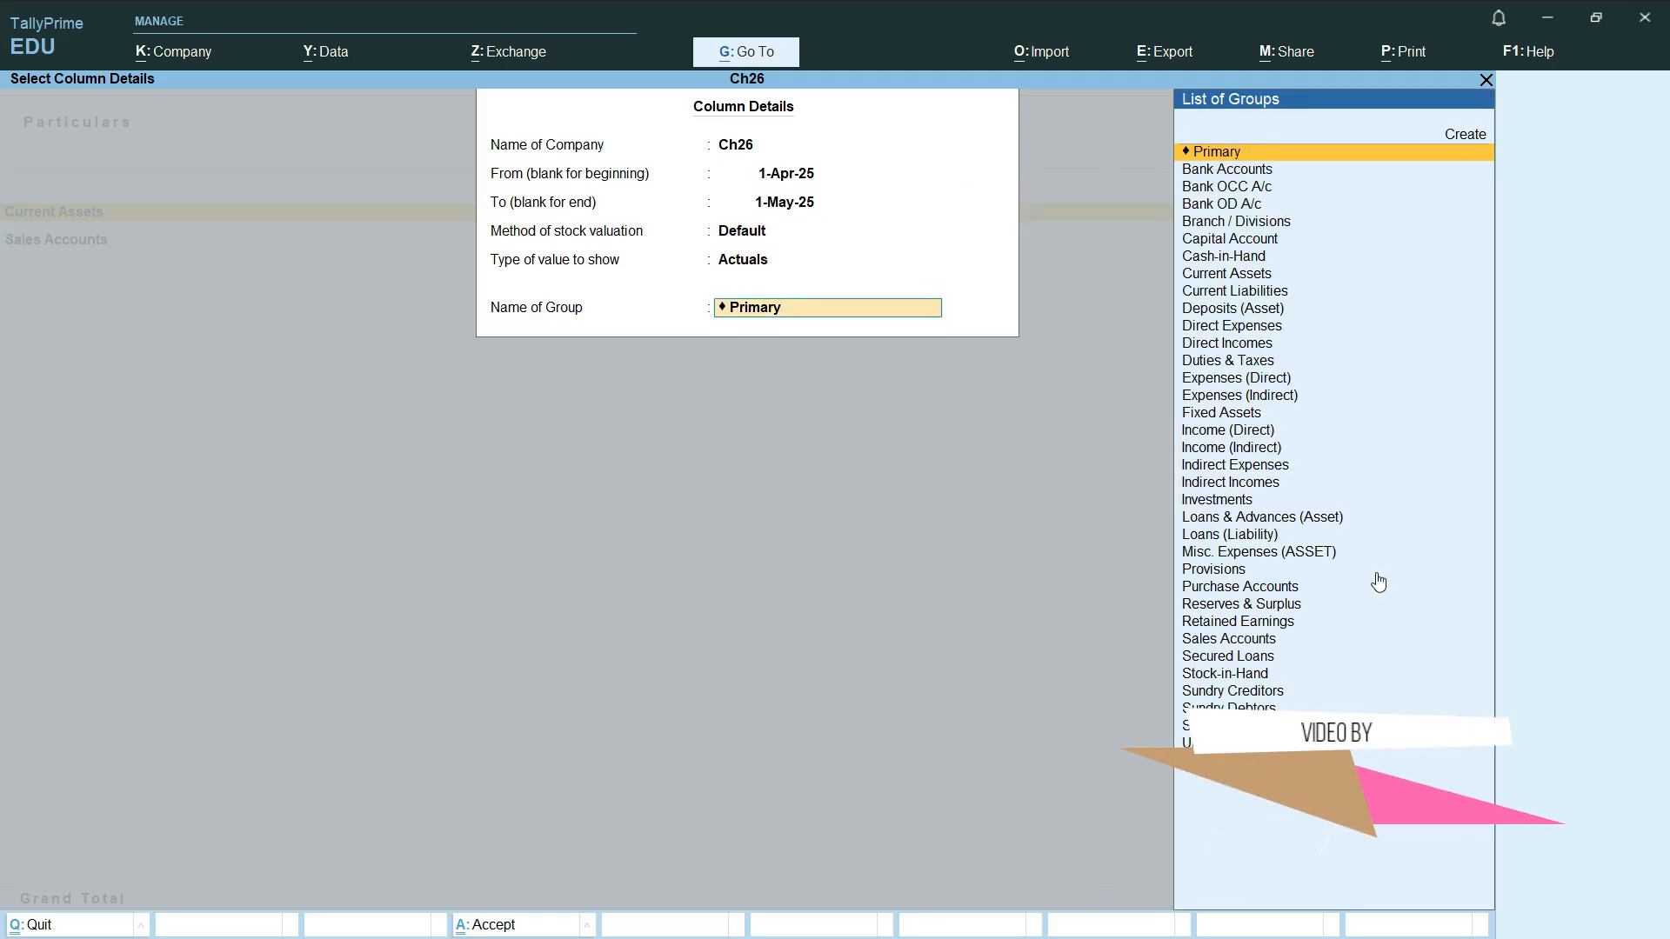
{"action": "key", "text": "BackSpace"}
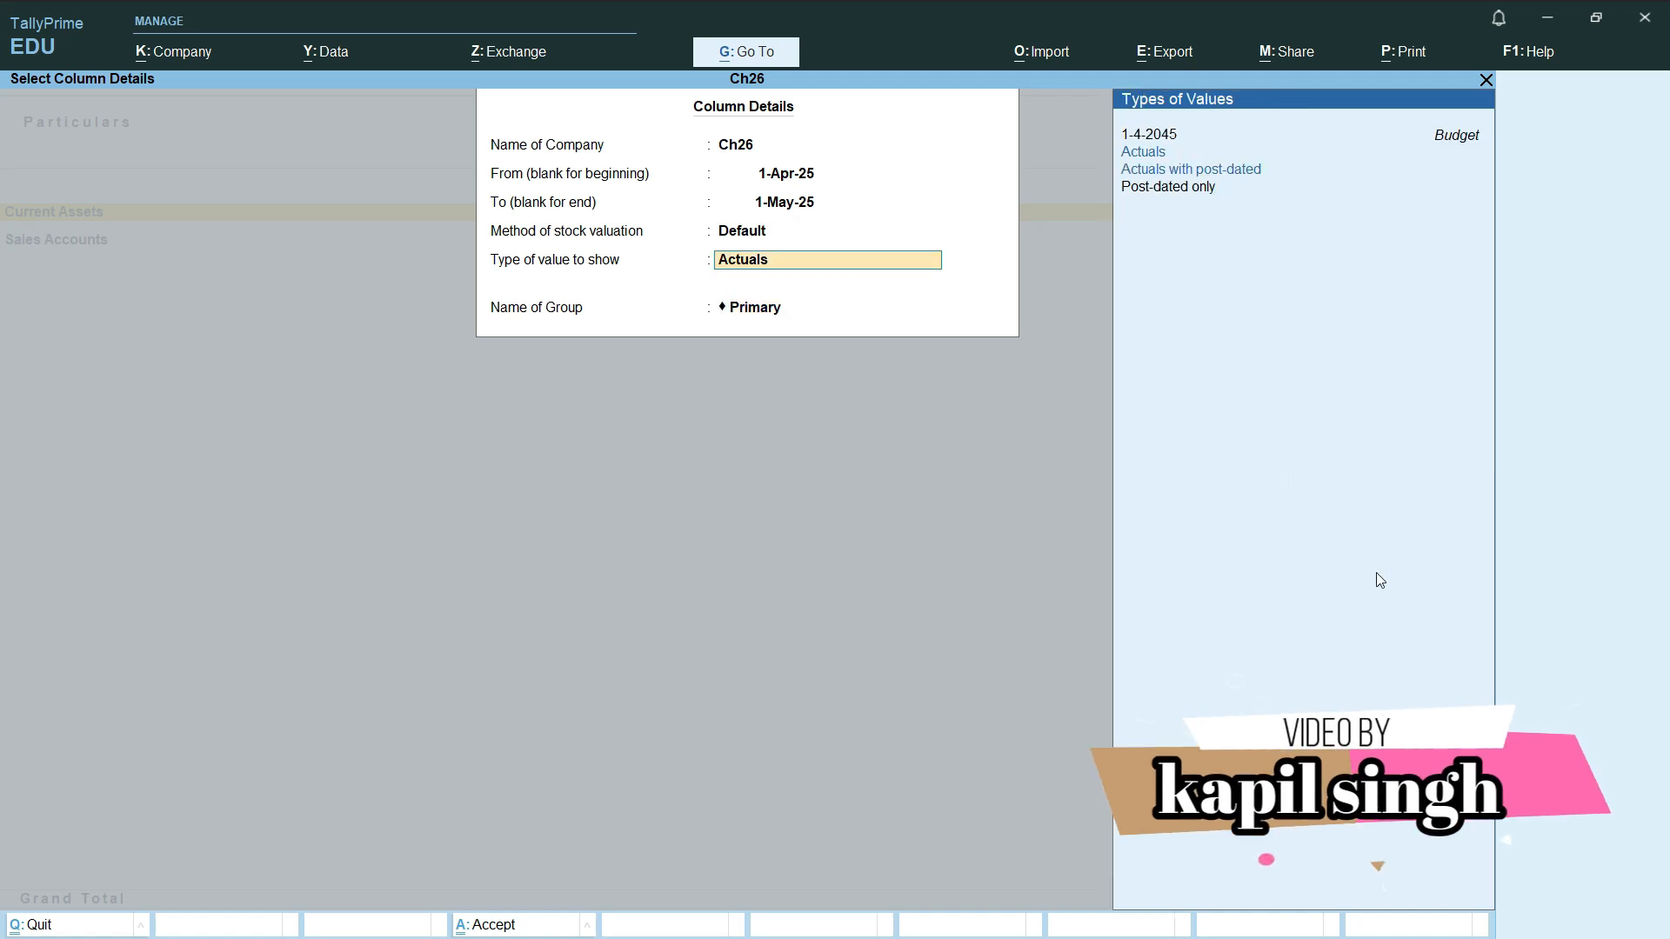
{"action": "key", "text": "Up"}
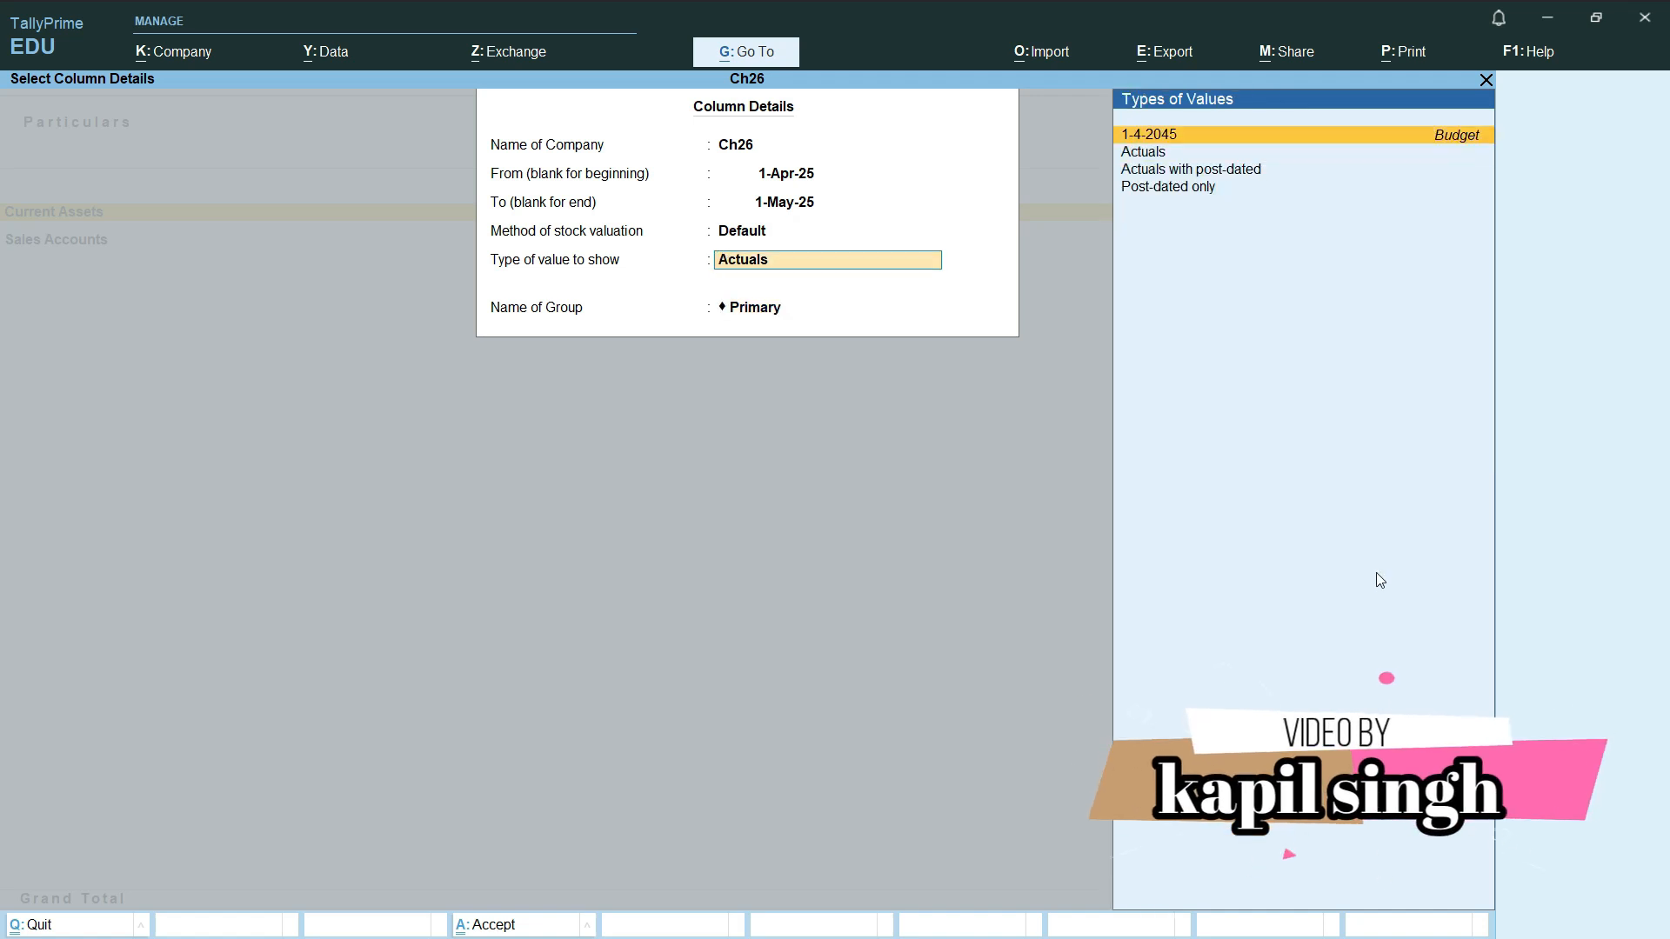
{"action": "key", "text": "Return"}
{"action": "type", "text": "y"}
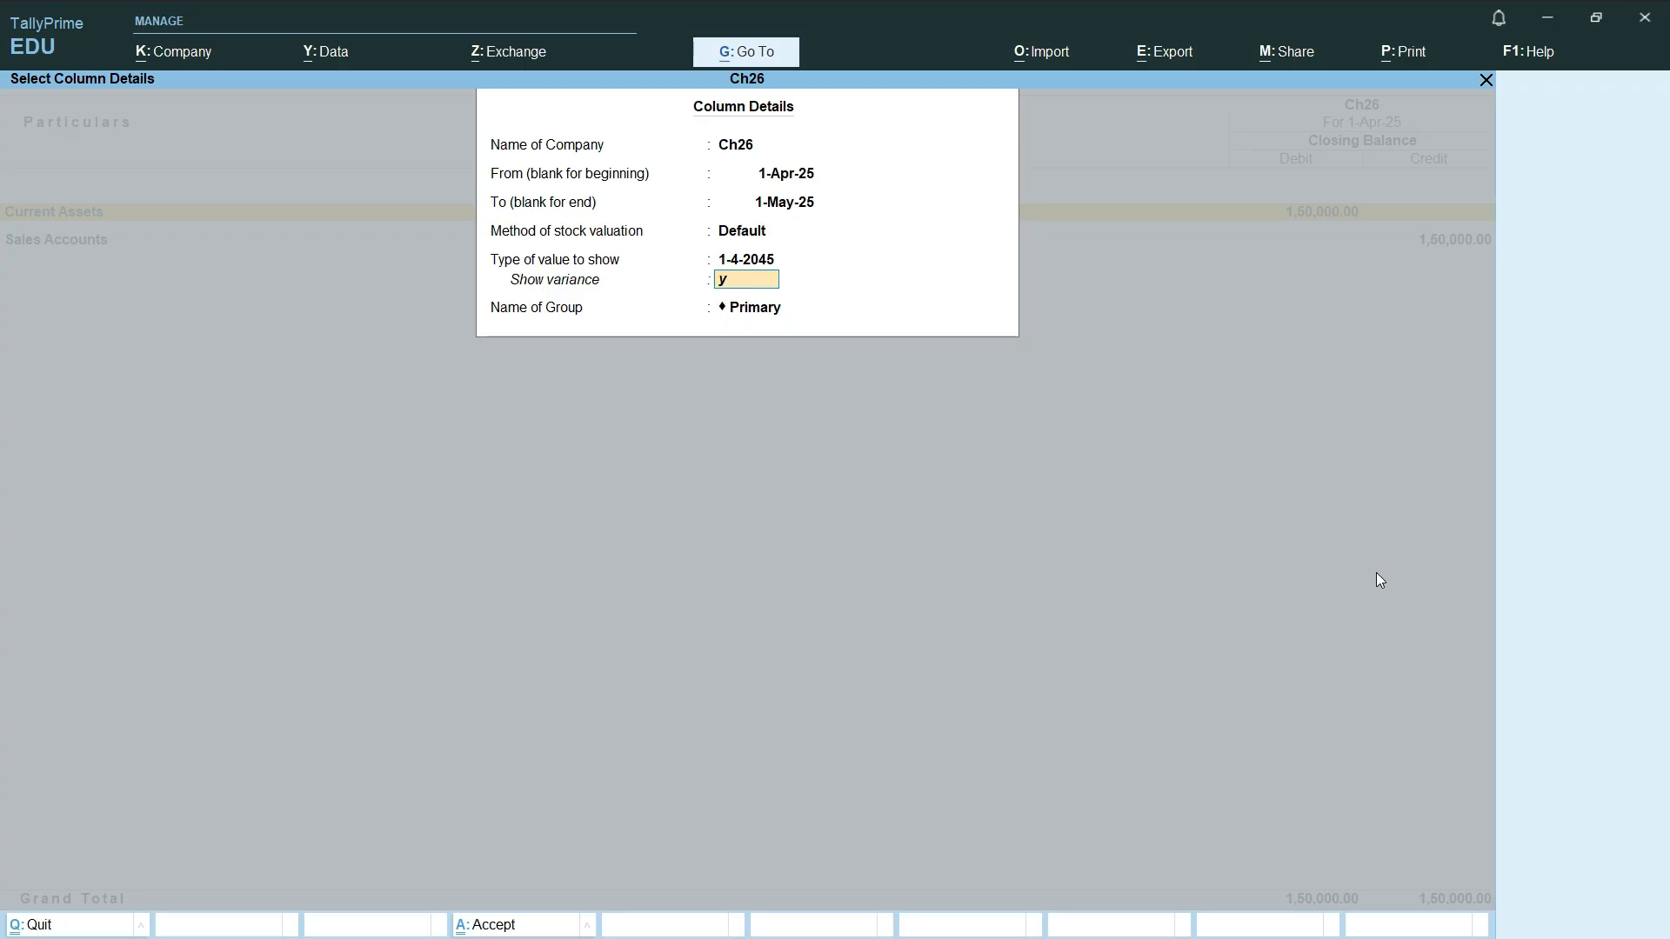
{"action": "key", "text": "Return"}
{"action": "key", "text": "Return"}
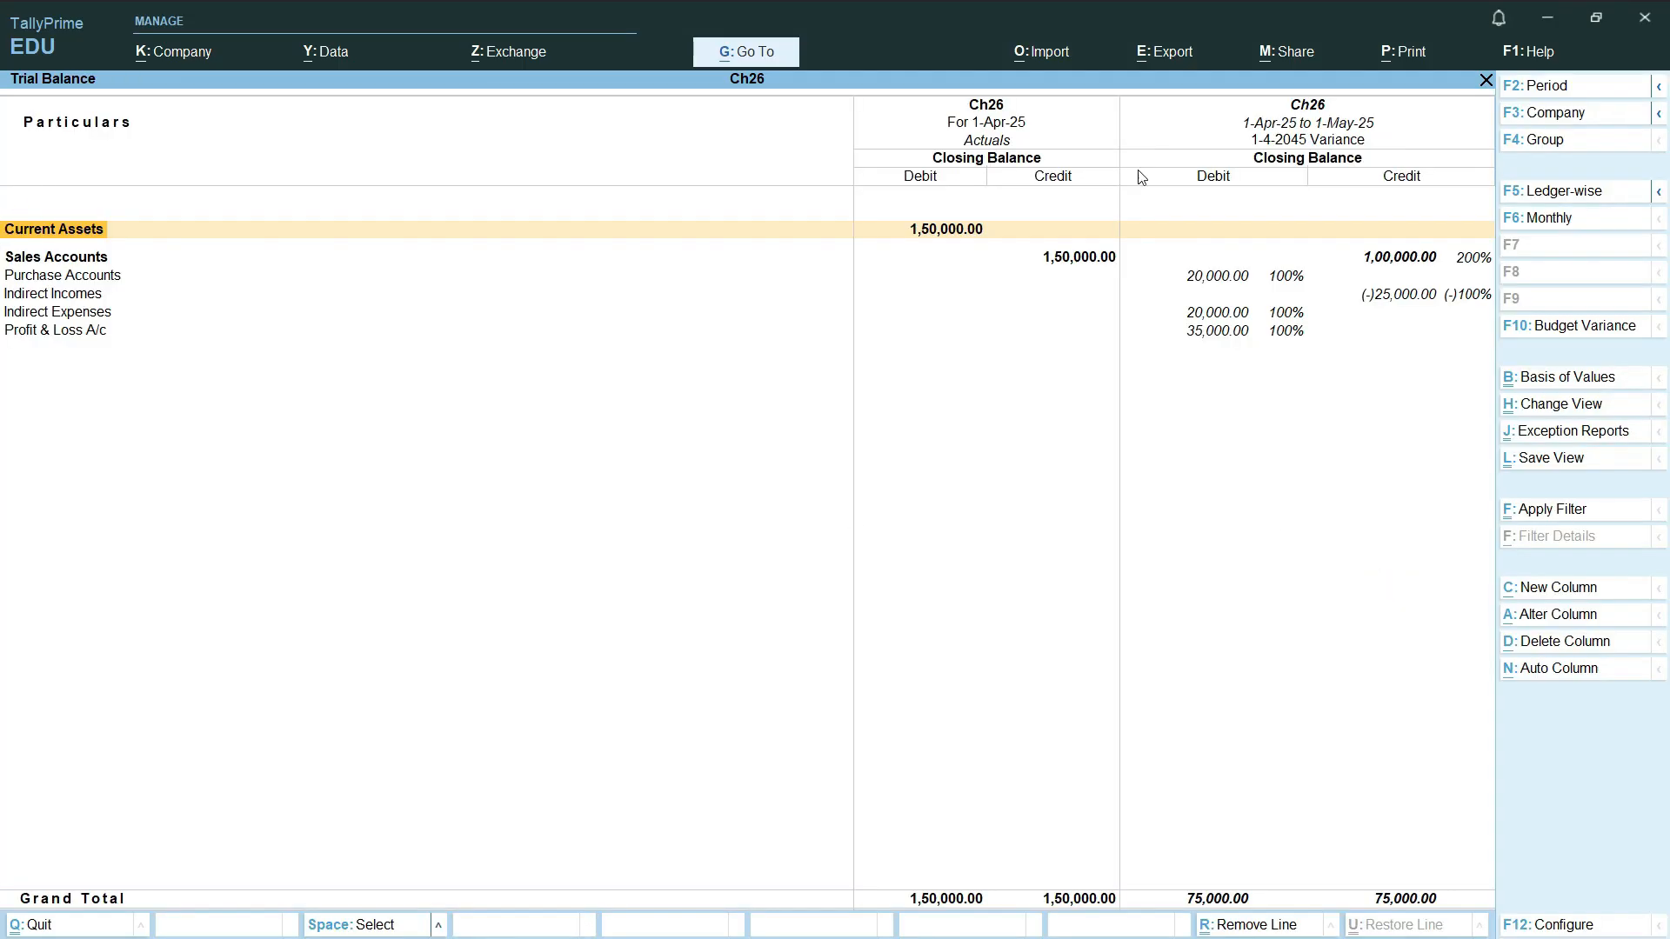
Step: Examine the budget variances for Sales Accounts, Purchase Accounts, Indirect Expenses and Profit & Loss A/c
{"action": "left_click", "coordinate": [1420, 265]}
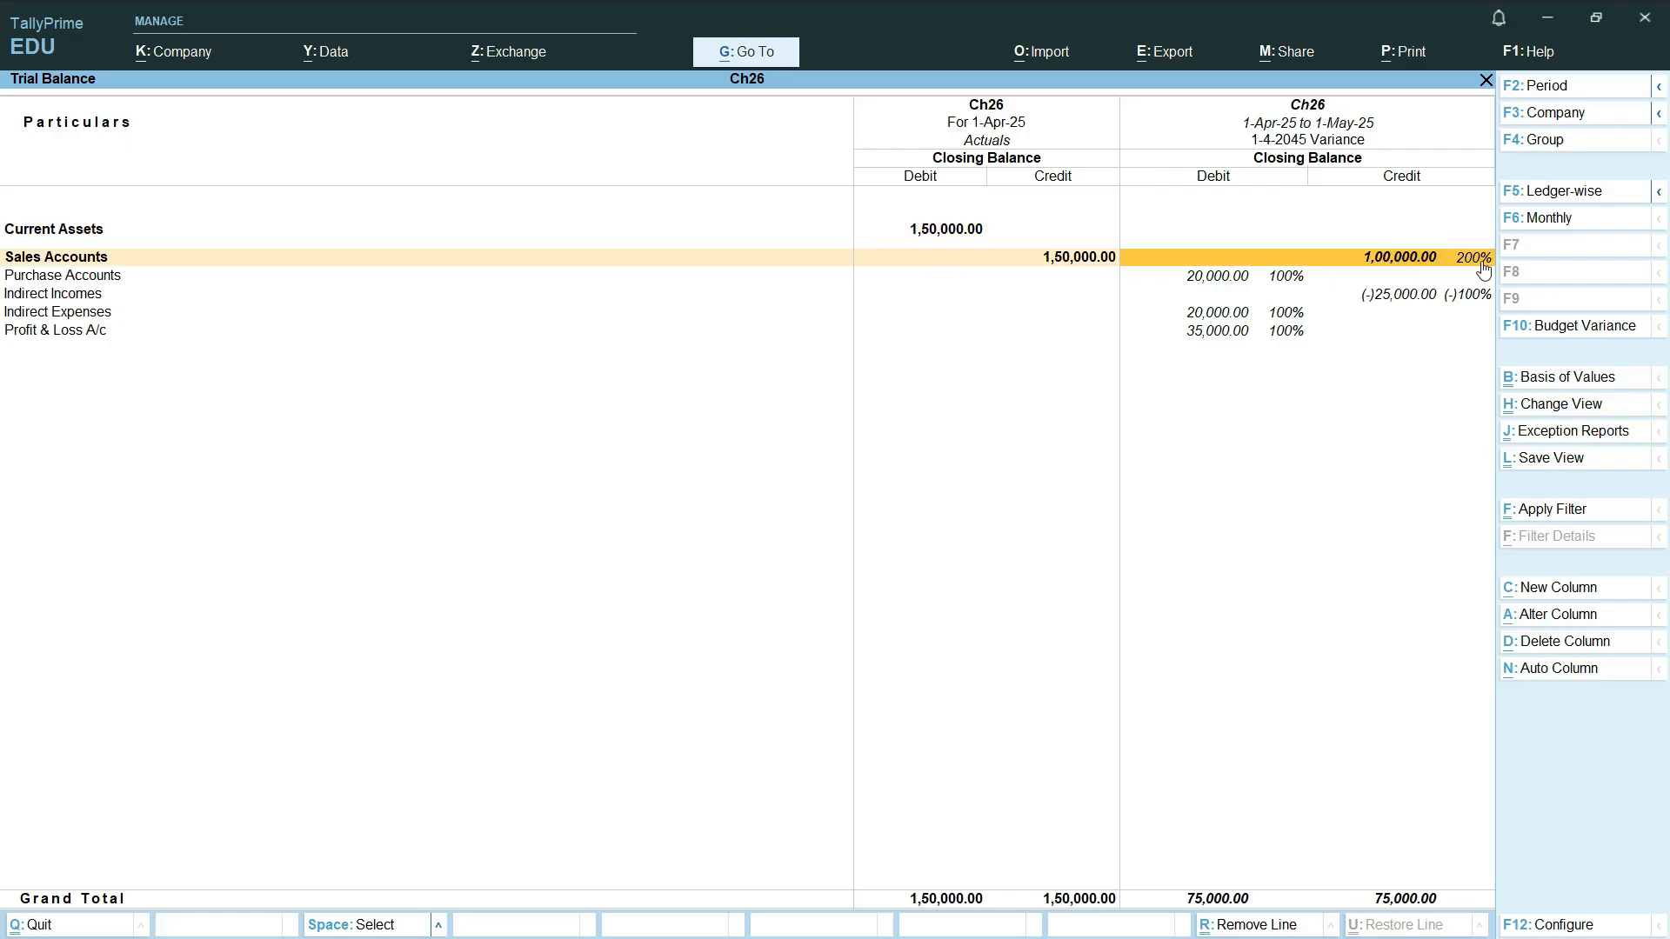
{"action": "left_click", "coordinate": [109, 257]}
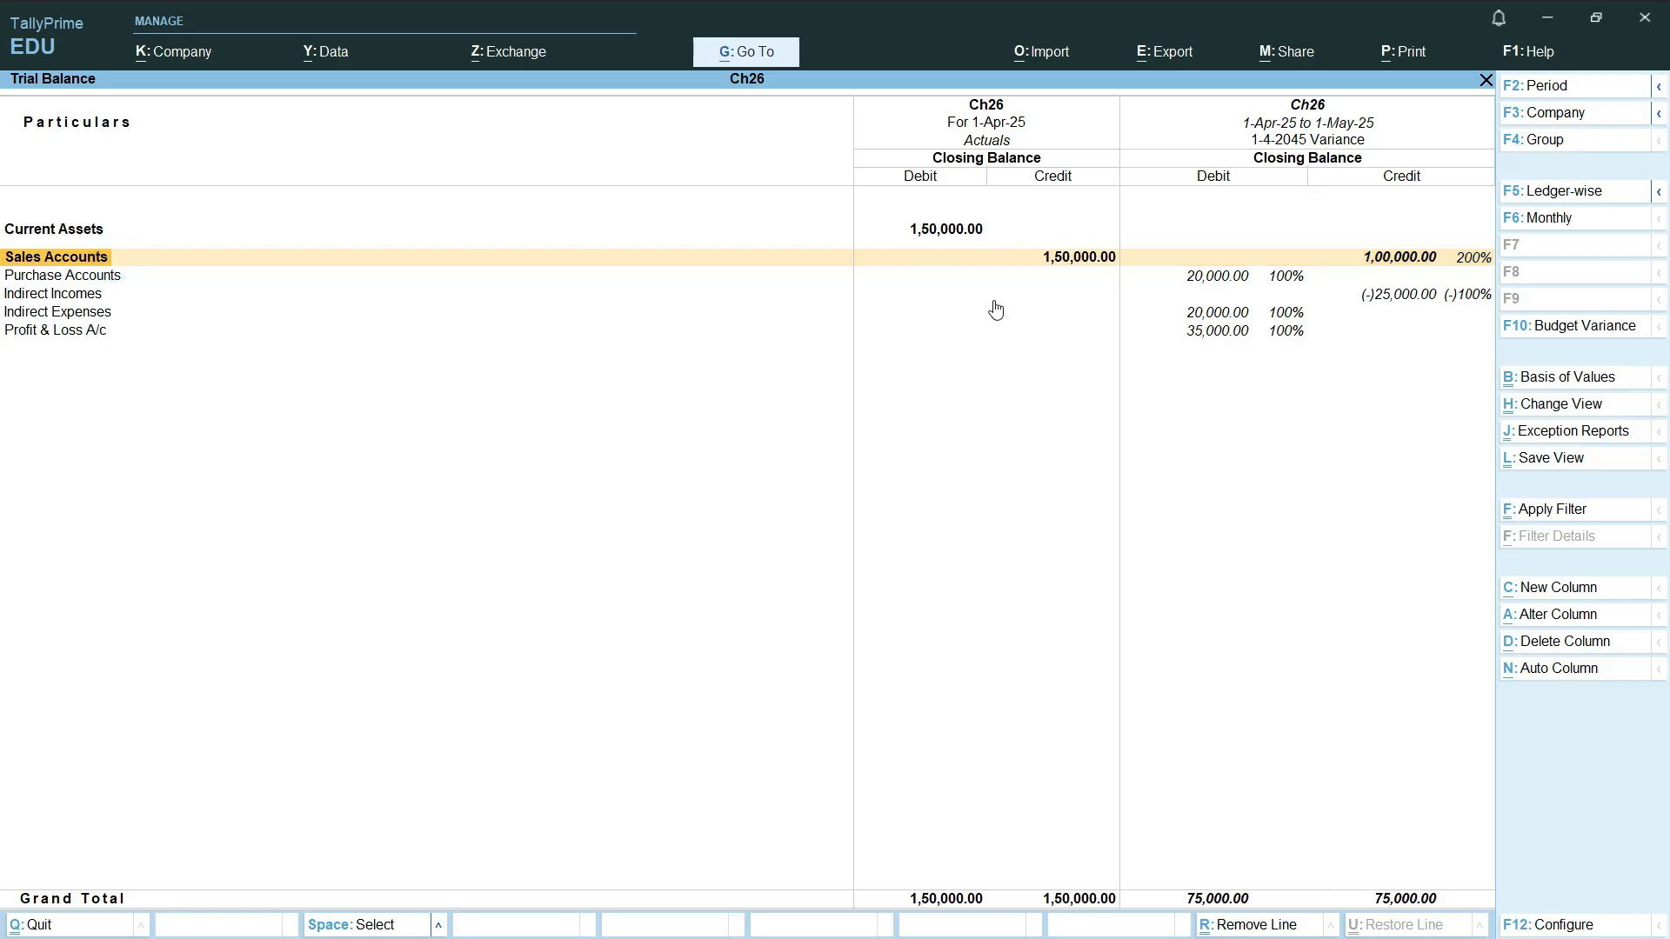
{"action": "left_click", "coordinate": [1283, 276]}
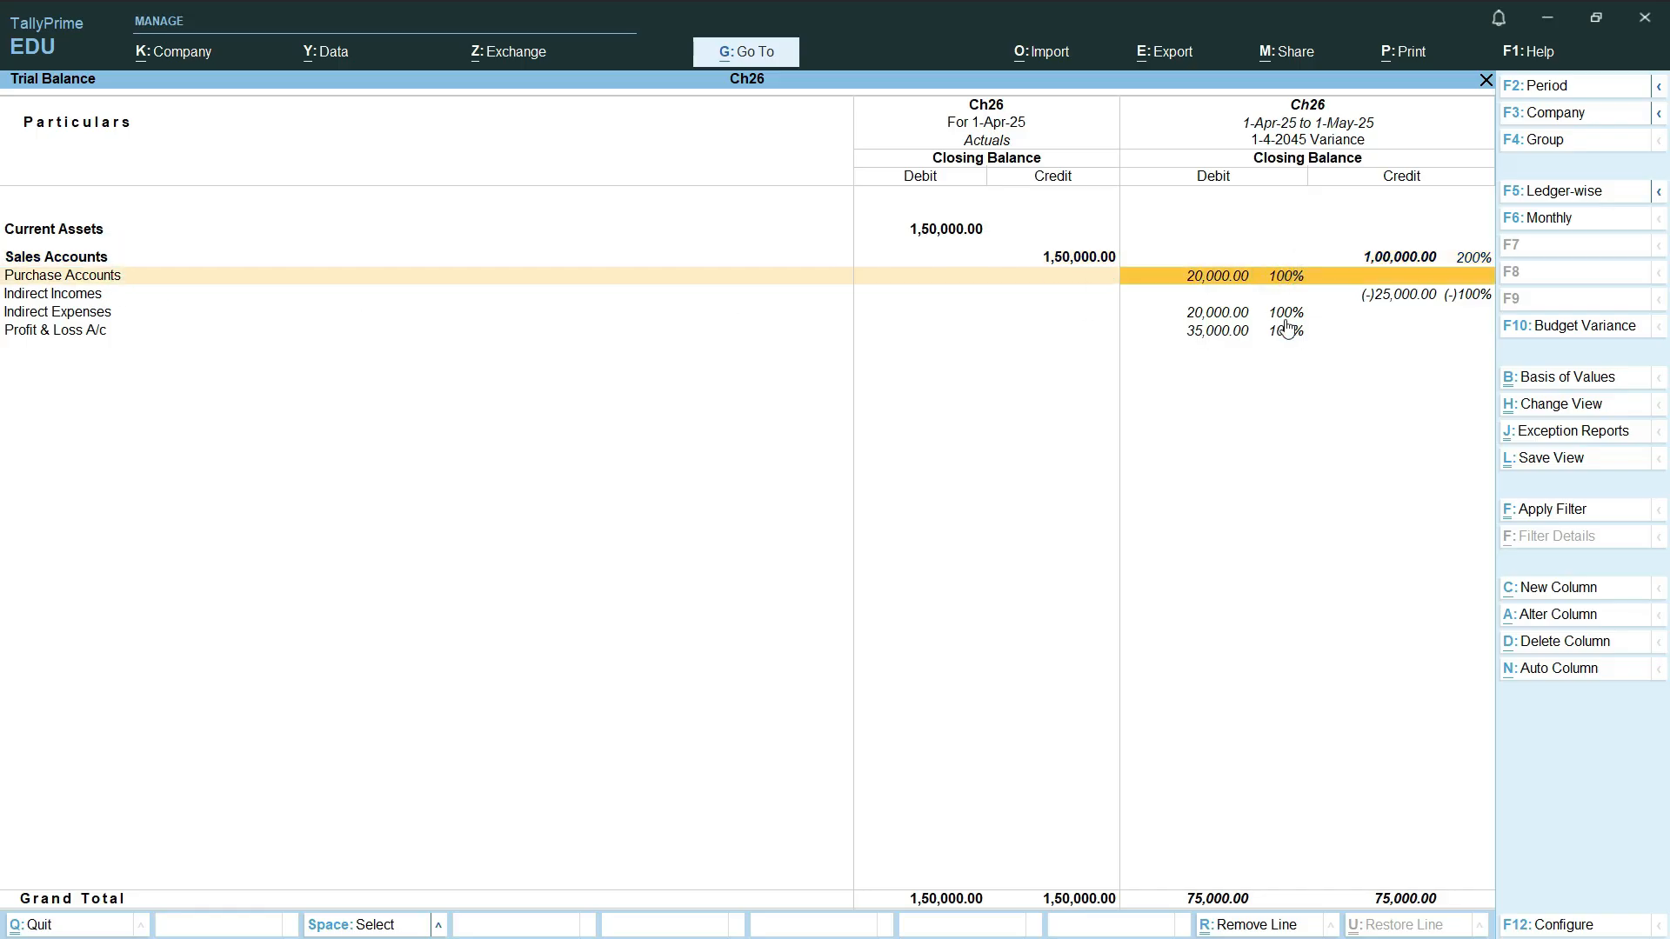
{"action": "left_click", "coordinate": [1286, 315]}
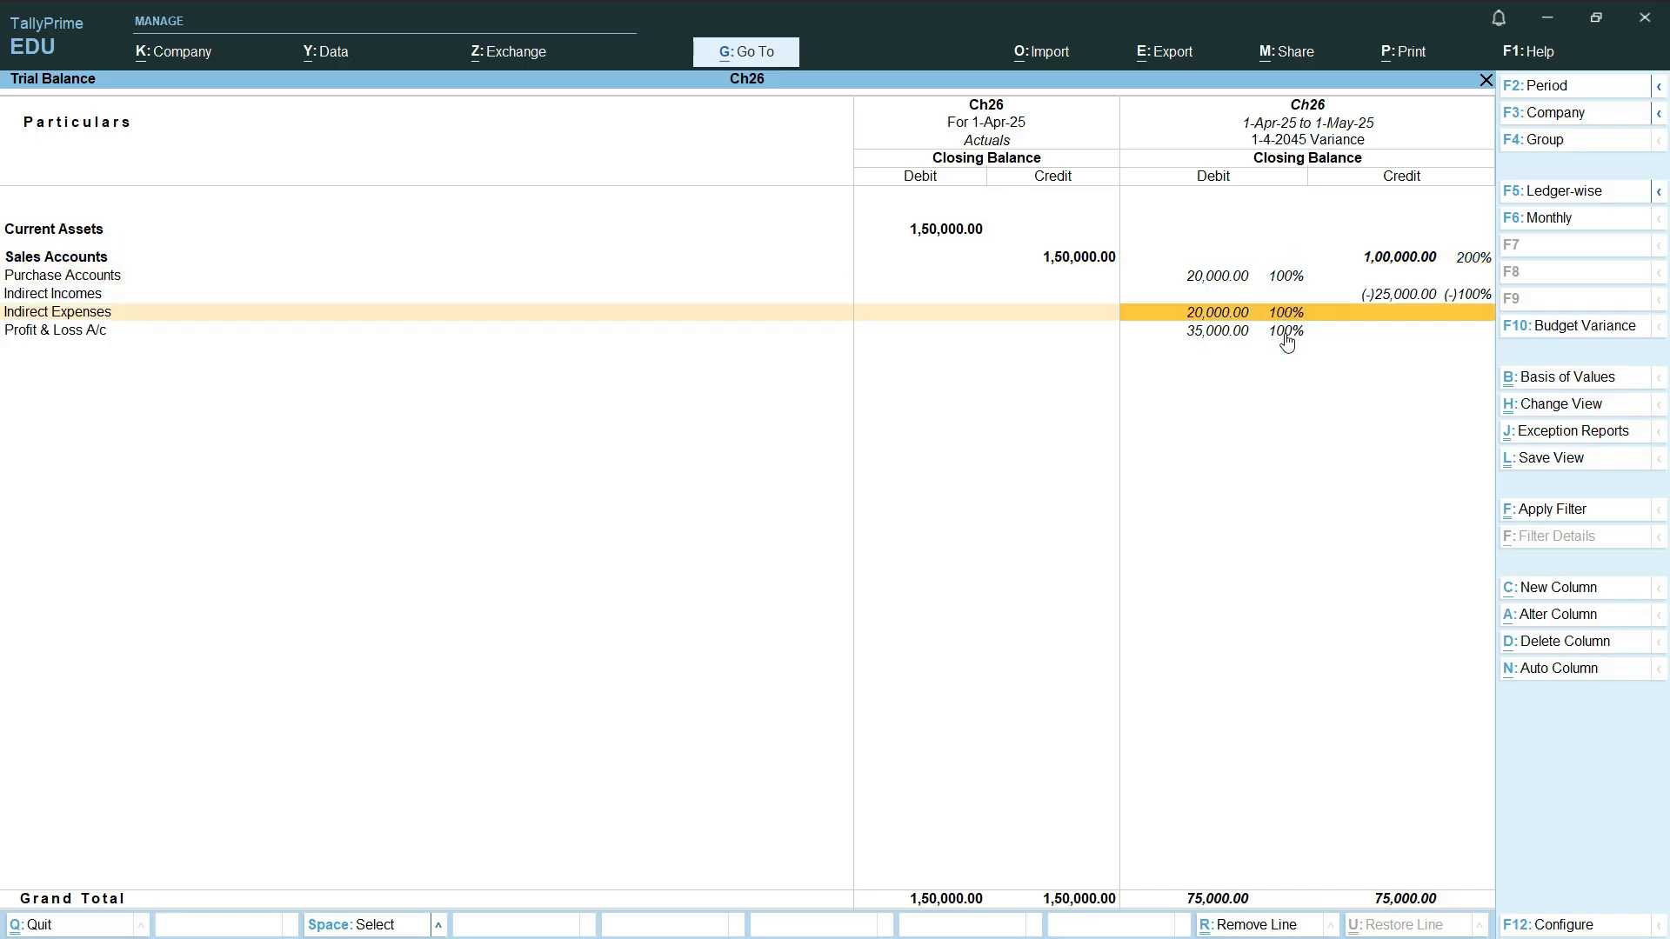
{"action": "left_click", "coordinate": [1286, 338]}
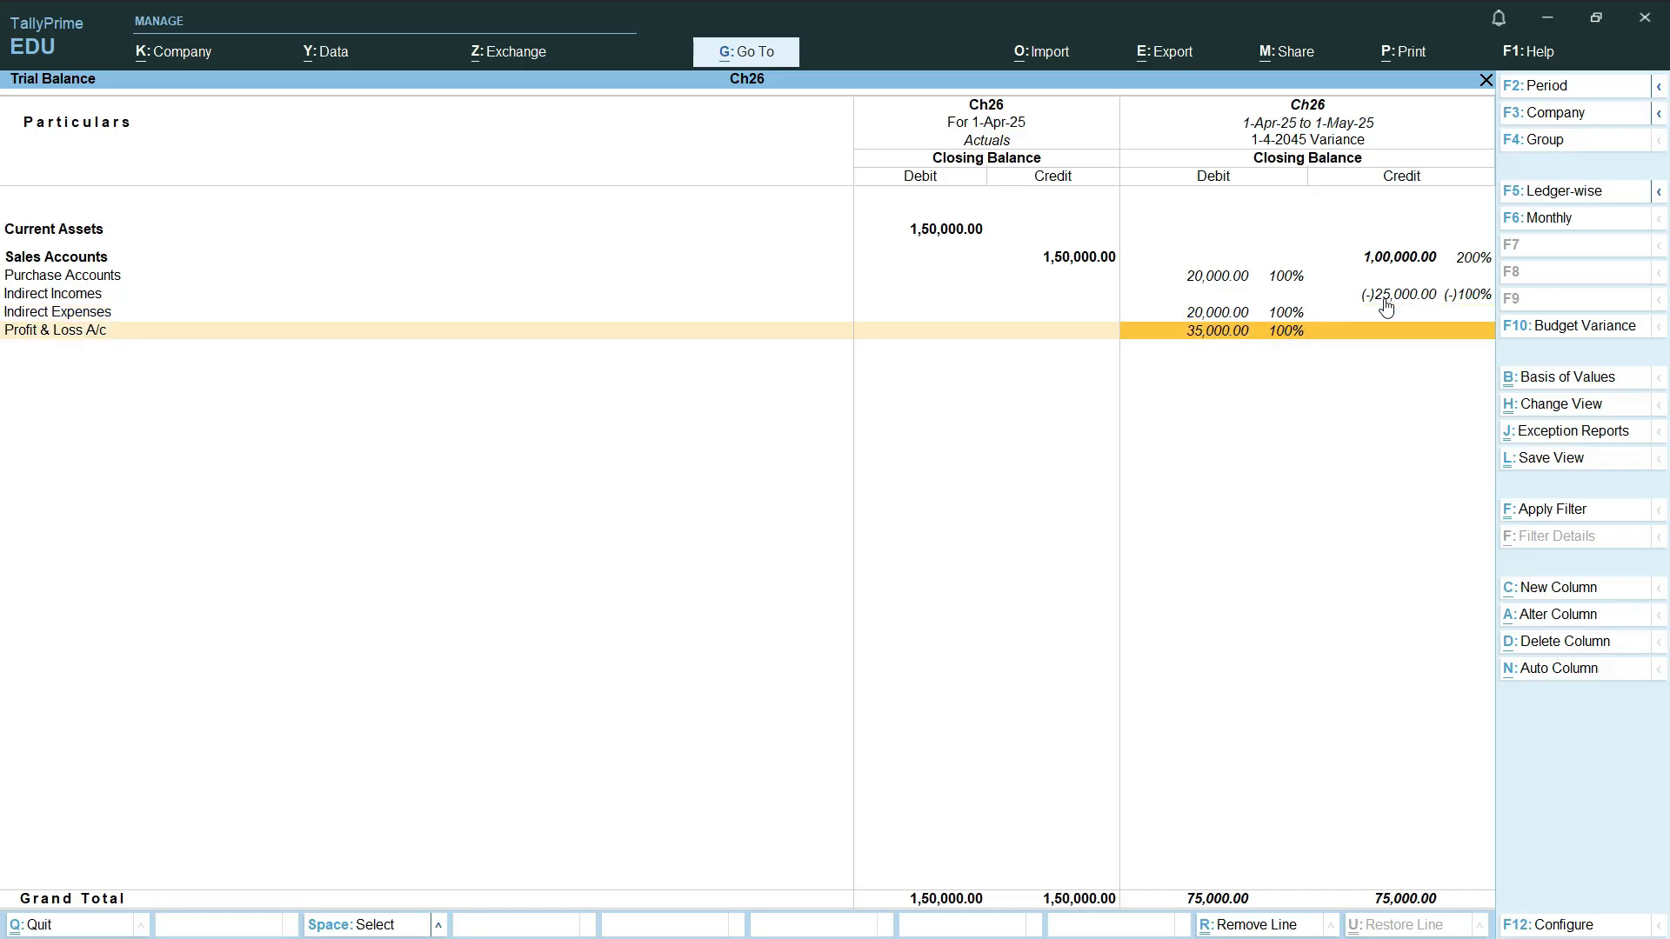